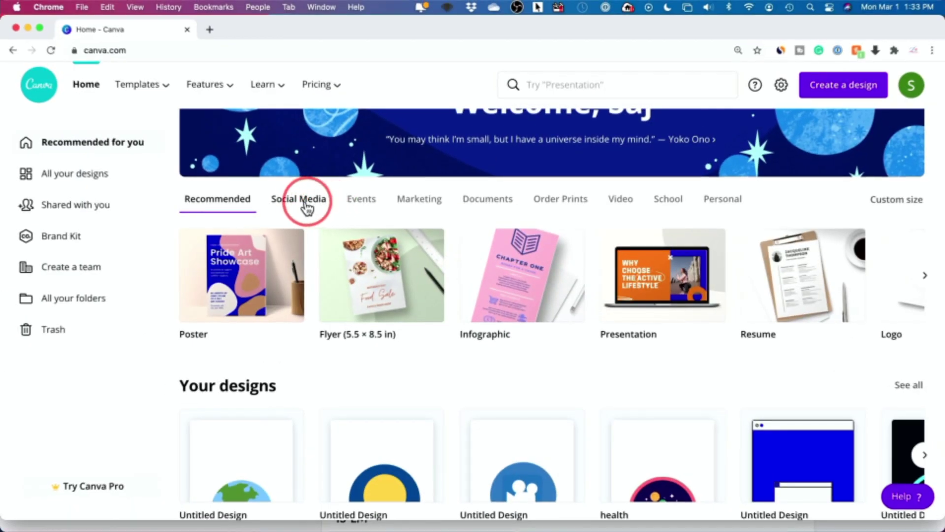
- Show the Social Media design types and scroll through their carousel
{"action": "left_click", "coordinate": [302, 202]}
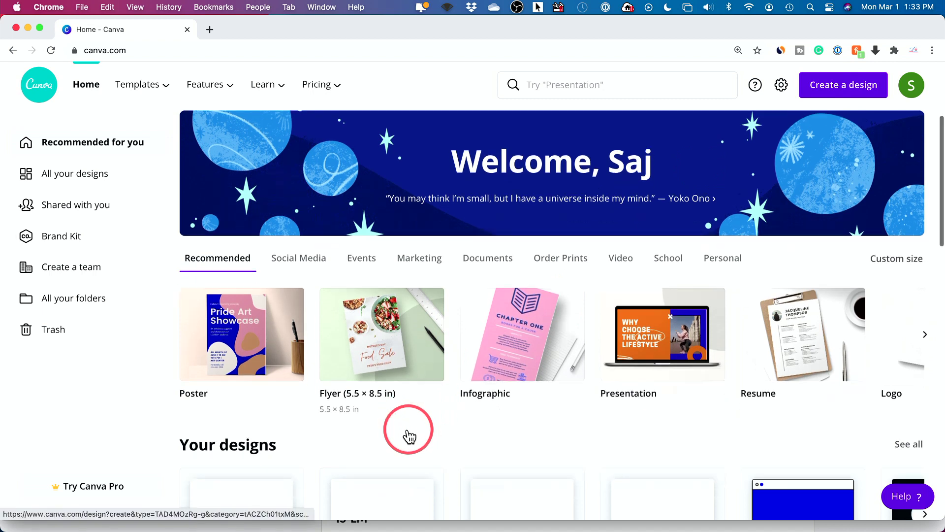
{"action": "scroll", "coordinate": [404, 432], "scroll_direction": "down", "scroll_amount": 3}
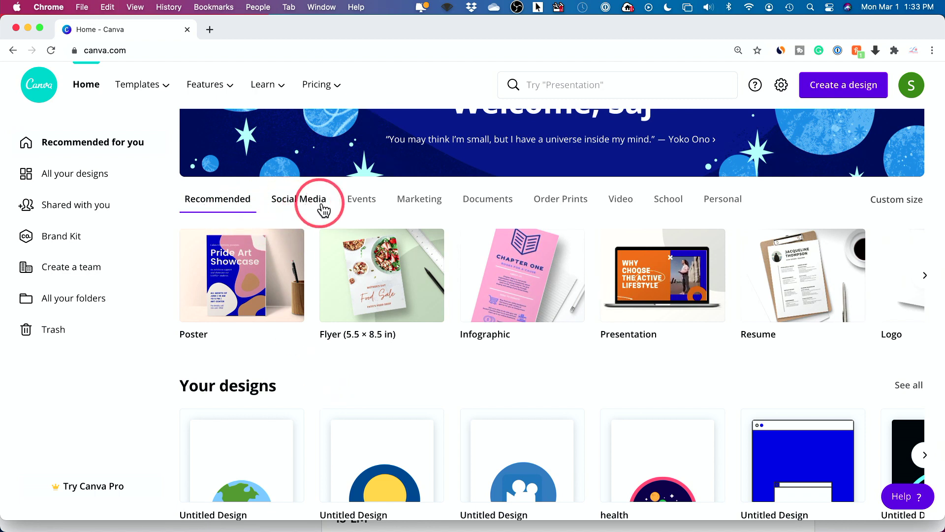
{"action": "left_click", "coordinate": [302, 207]}
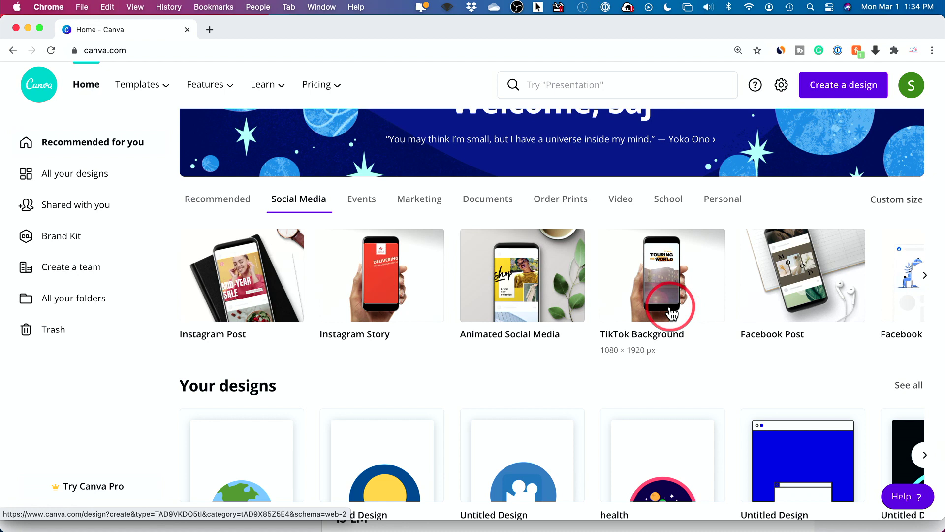
{"action": "scroll", "coordinate": [670, 313], "scroll_direction": "right", "scroll_amount": 3}
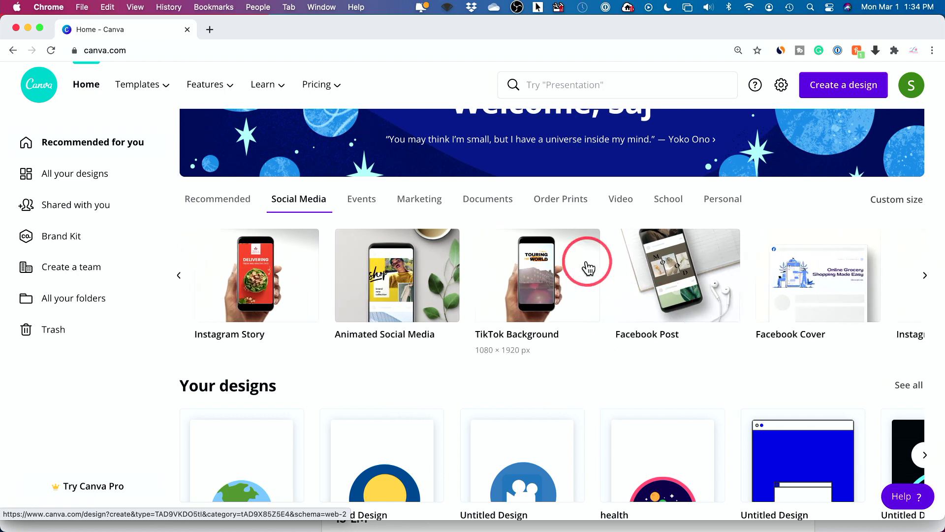
{"action": "scroll", "coordinate": [661, 273], "scroll_direction": "right", "scroll_amount": 3}
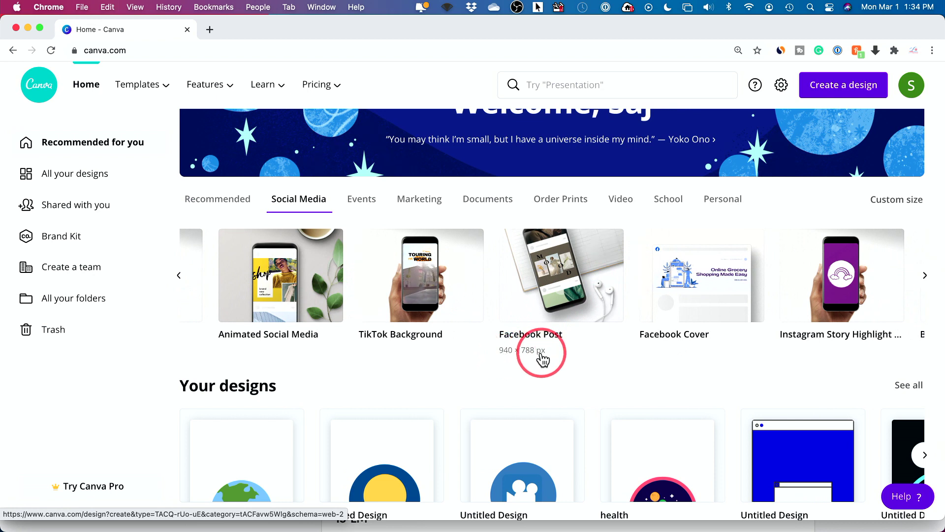
{"action": "scroll", "coordinate": [727, 288], "scroll_direction": "right", "scroll_amount": 3}
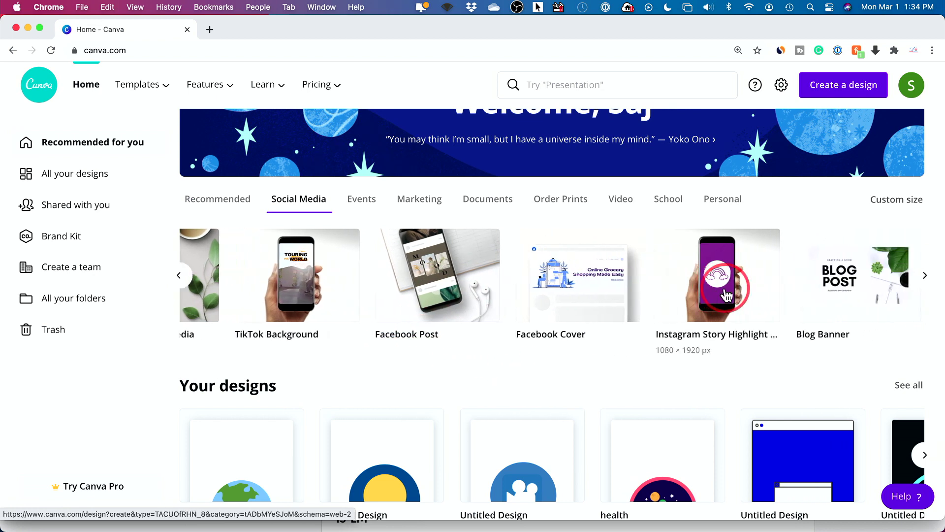
{"action": "scroll", "coordinate": [727, 294], "scroll_direction": "right", "scroll_amount": 3}
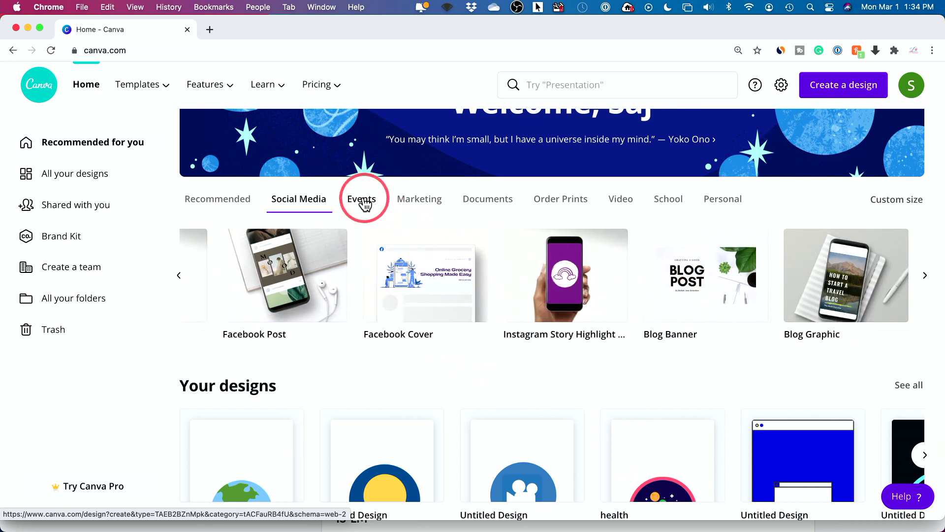
- Show the Marketing design types and scroll through their carousel
{"action": "left_click", "coordinate": [408, 210]}
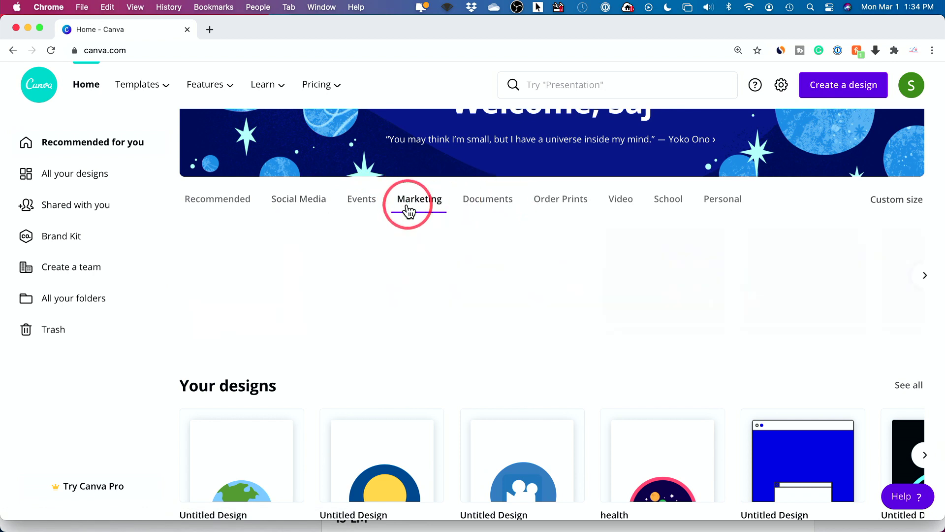
{"action": "scroll", "coordinate": [571, 276], "scroll_direction": "right", "scroll_amount": 2}
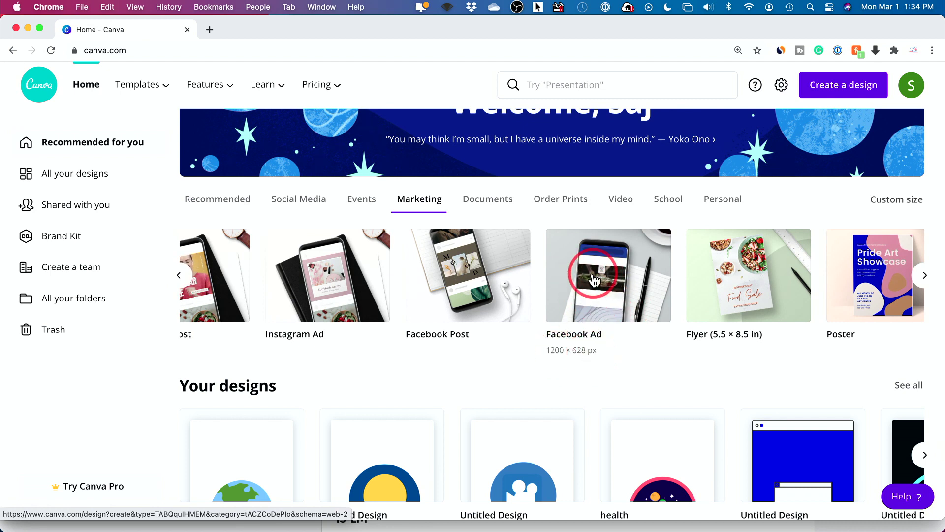
{"action": "scroll", "coordinate": [595, 276], "scroll_direction": "right", "scroll_amount": 5}
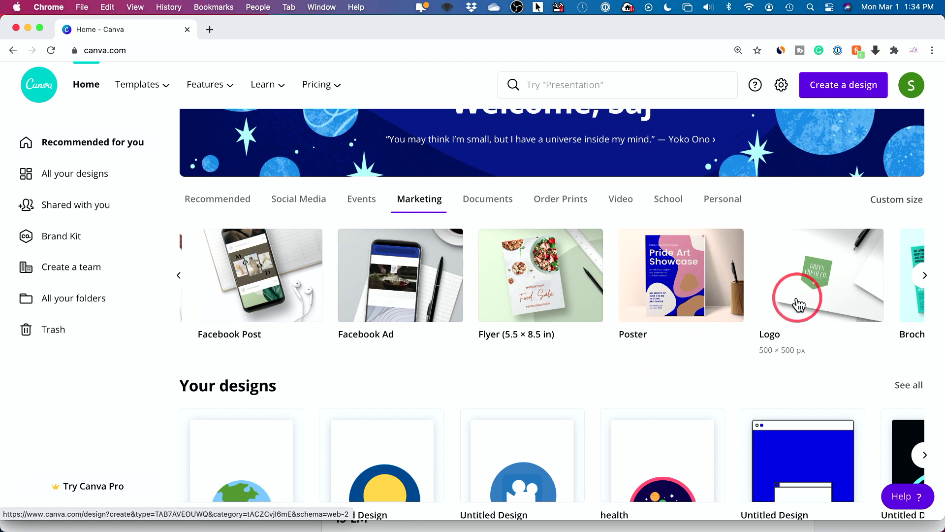
{"action": "scroll", "coordinate": [797, 302], "scroll_direction": "right", "scroll_amount": 5}
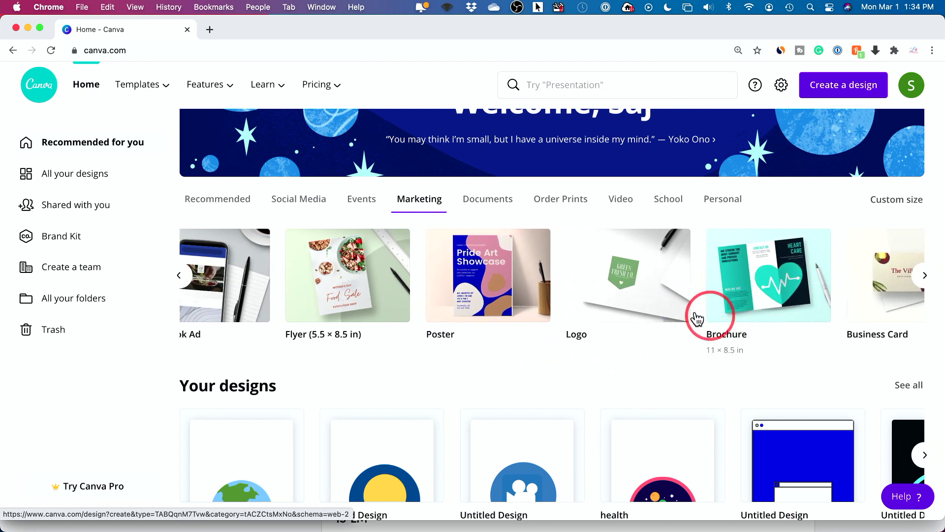
{"action": "scroll", "coordinate": [613, 249], "scroll_direction": "down", "scroll_amount": 3}
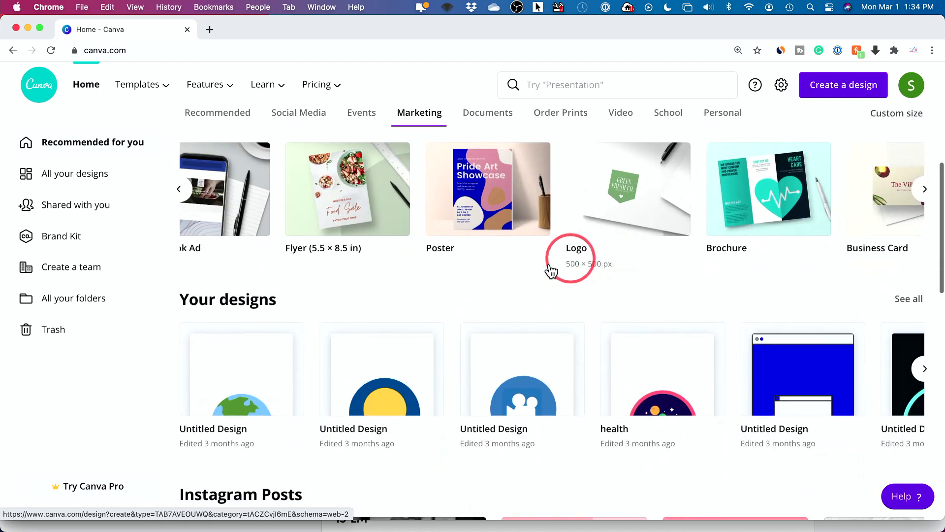
{"action": "scroll", "coordinate": [721, 202], "scroll_direction": "up", "scroll_amount": 2}
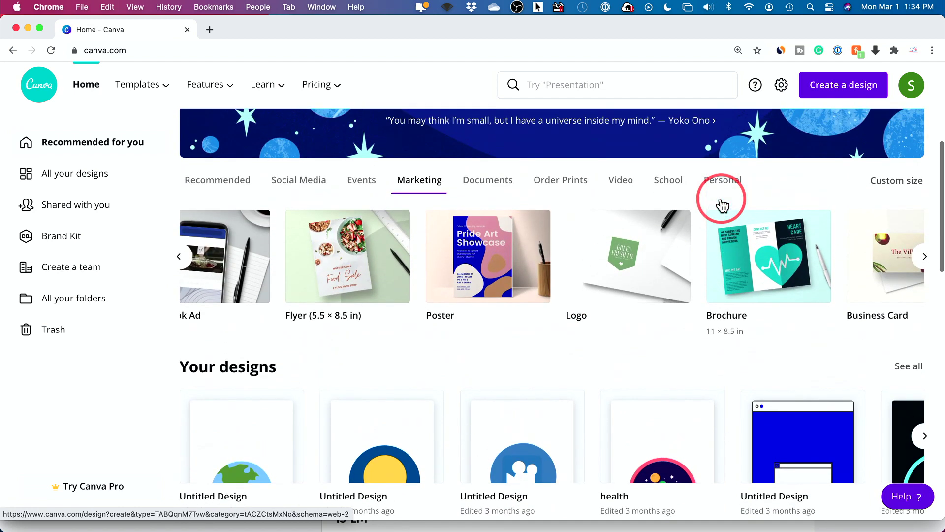
{"action": "scroll", "coordinate": [721, 202], "scroll_direction": "down", "scroll_amount": 10}
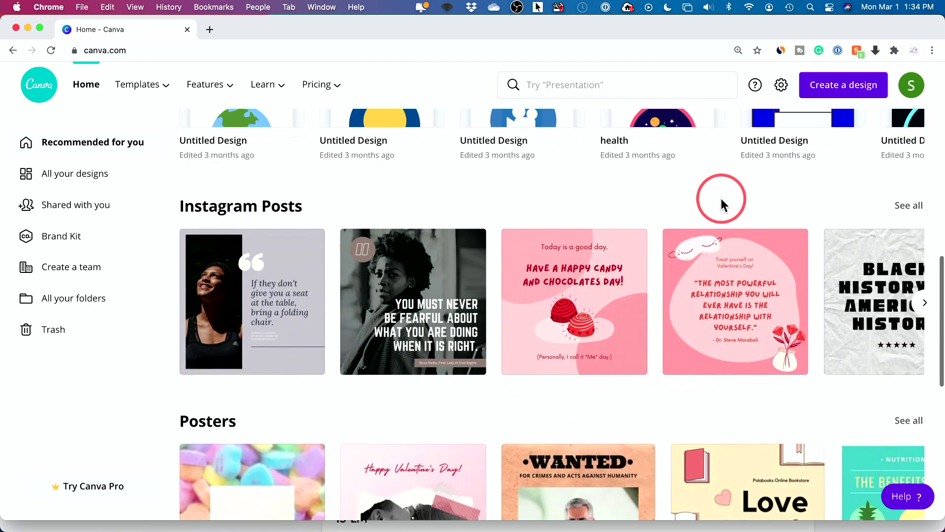
{"action": "scroll", "coordinate": [722, 200], "scroll_direction": "up", "scroll_amount": 10}
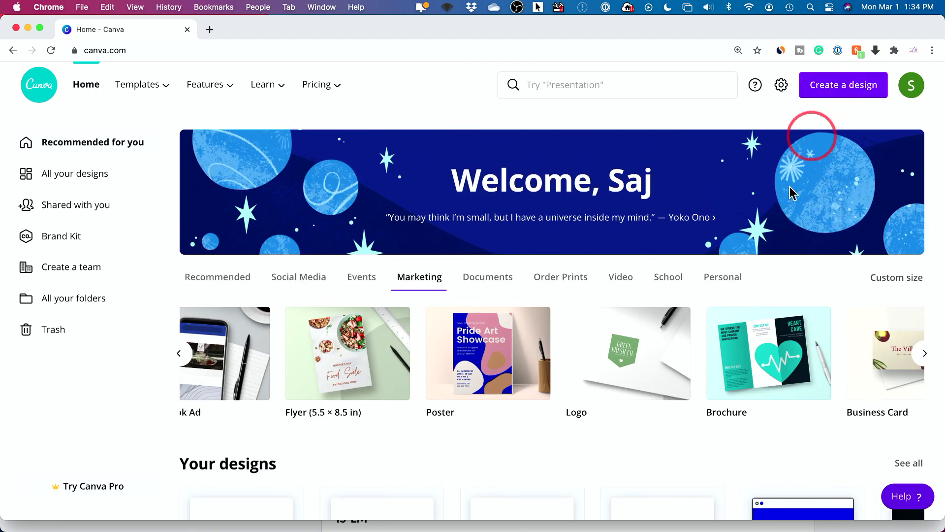
{"action": "left_click", "coordinate": [845, 91]}
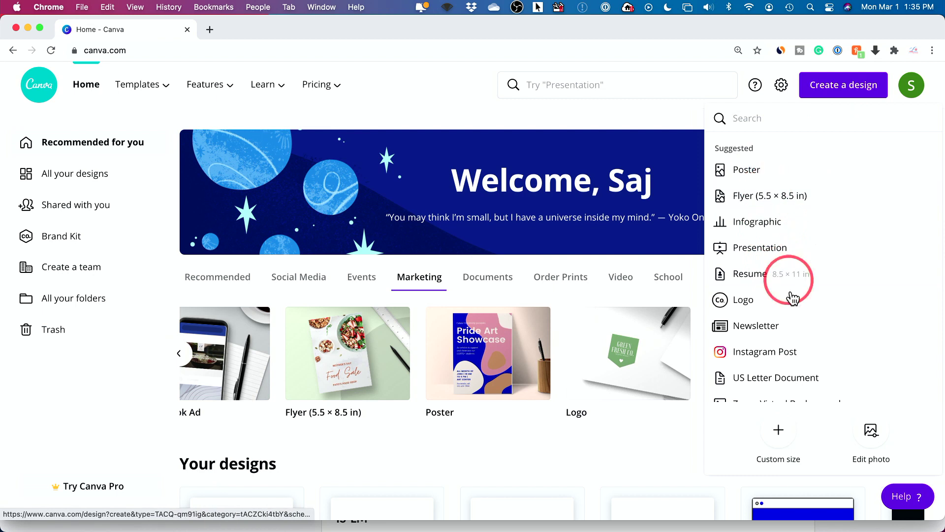
- Create a new custom-size design with width 1920 and height 1080 px
{"action": "scroll", "coordinate": [801, 318], "scroll_direction": "down", "scroll_amount": 5}
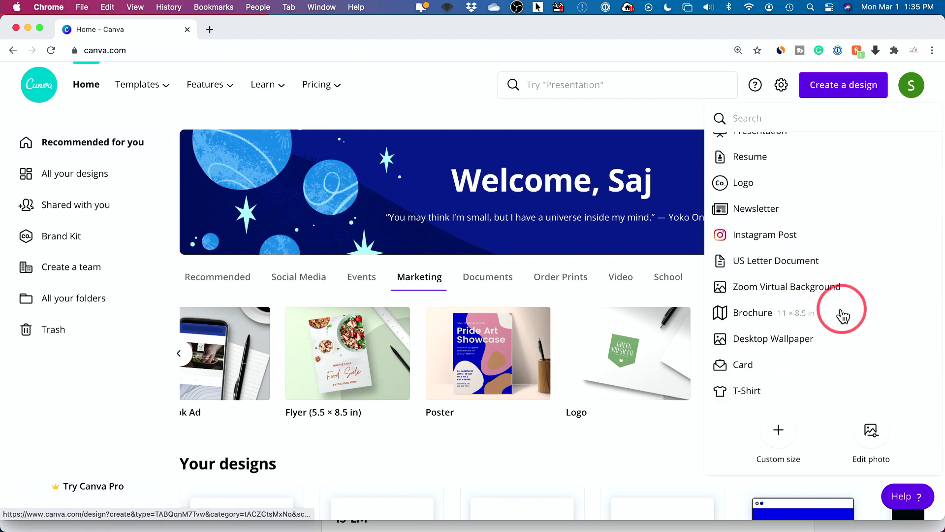
{"action": "scroll", "coordinate": [769, 238], "scroll_direction": "up", "scroll_amount": 5}
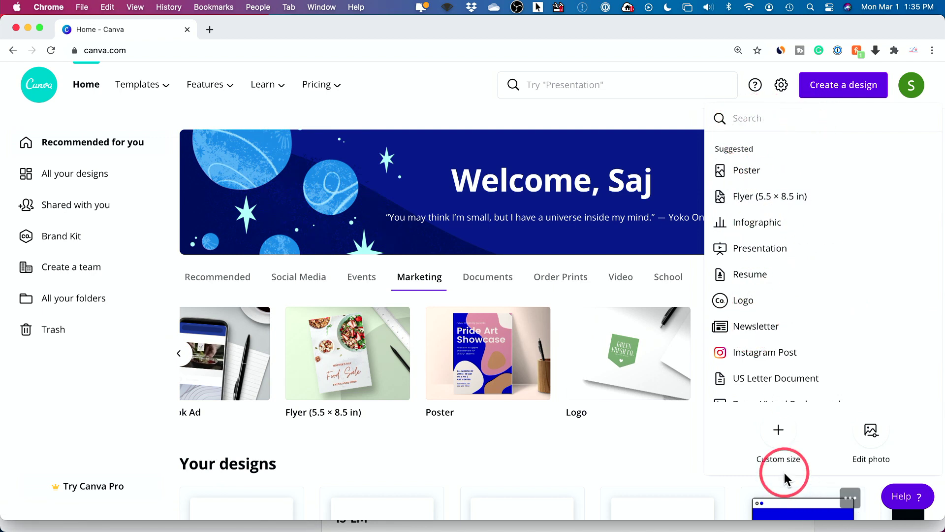
{"action": "left_click", "coordinate": [778, 438]}
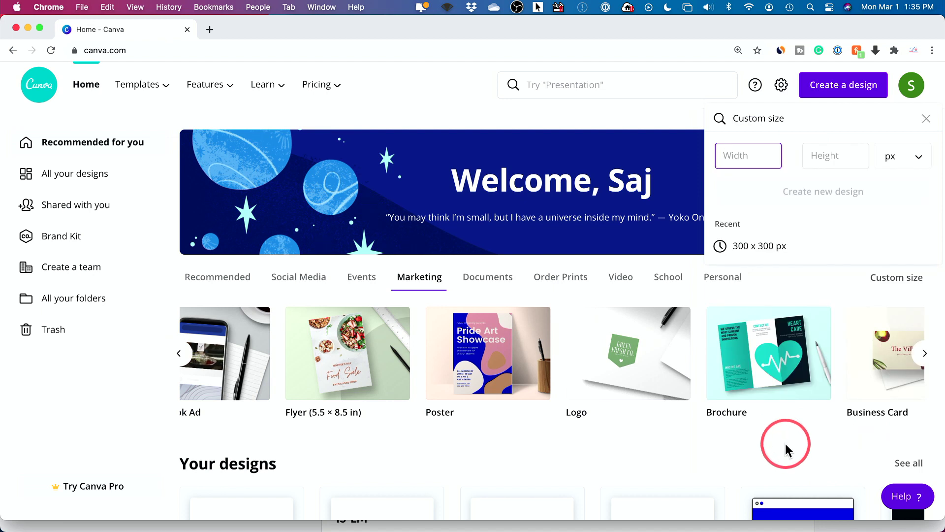
{"action": "type", "text": "1920"}
{"action": "key", "text": "Tab"}
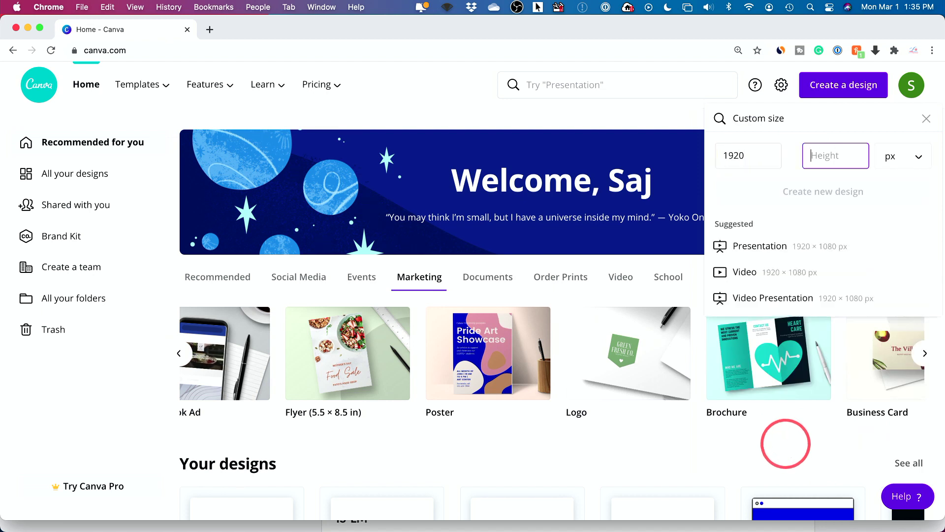
{"action": "type", "text": "1080"}
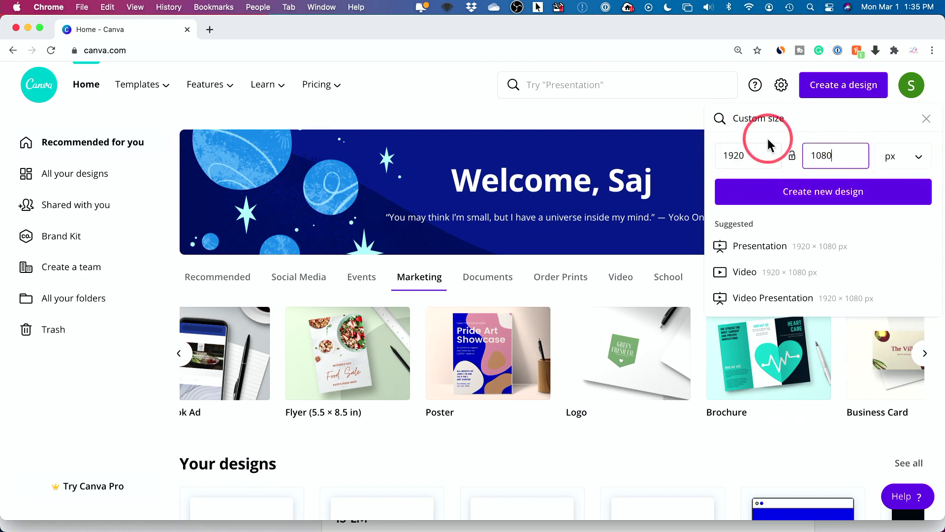
{"action": "left_click", "coordinate": [810, 192]}
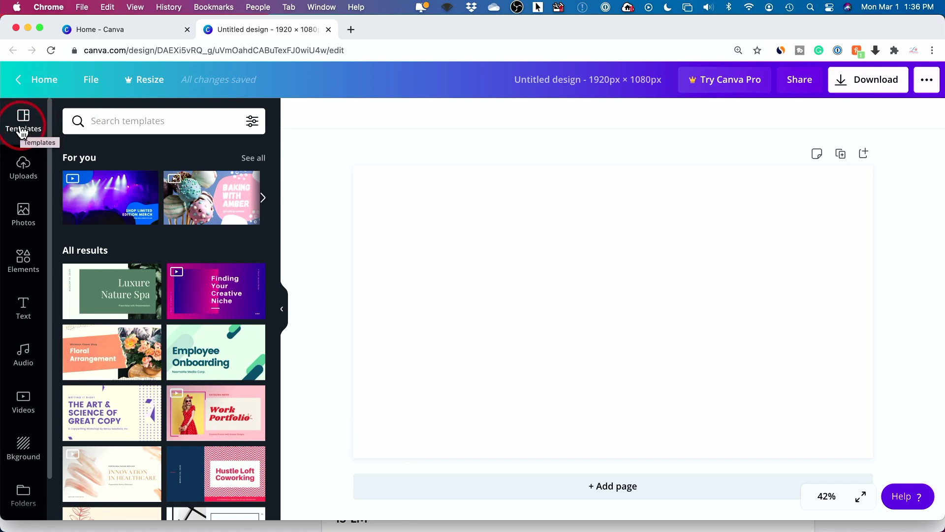
- Try the Luxure Nature Spa template's About the Spa page on the canvas
{"action": "left_click", "coordinate": [105, 296]}
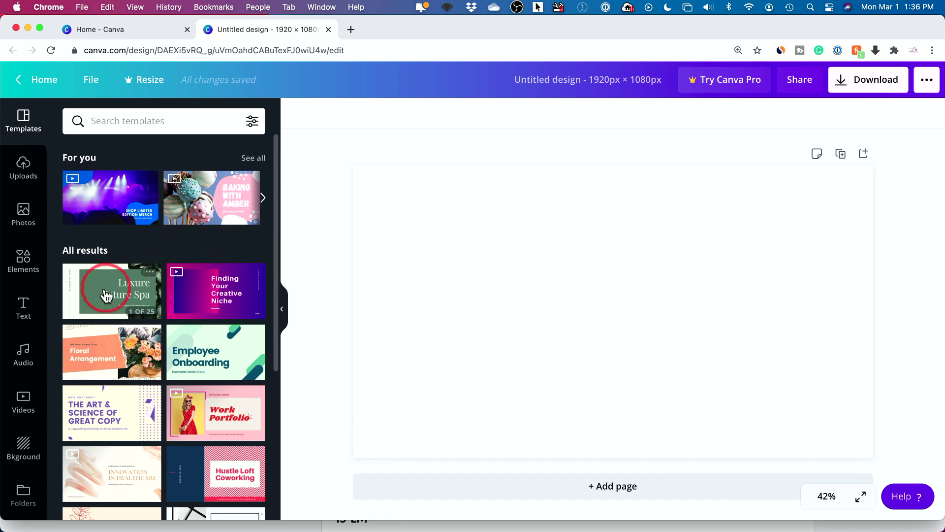
{"action": "left_click", "coordinate": [107, 293]}
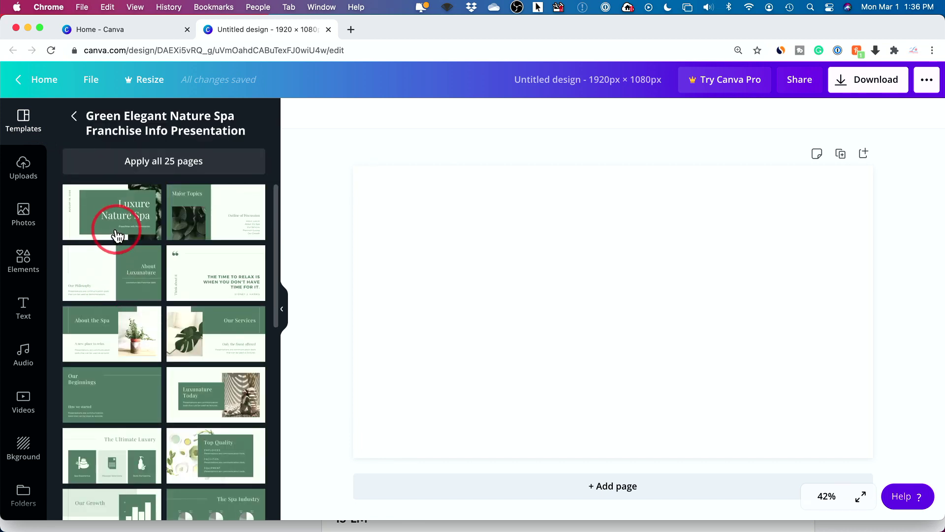
{"action": "left_click", "coordinate": [93, 331]}
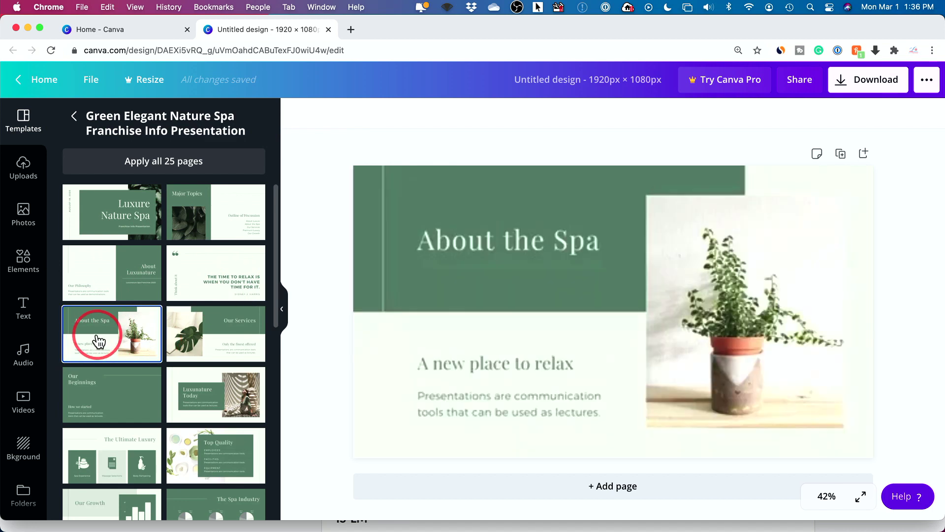
{"action": "left_click", "coordinate": [690, 252]}
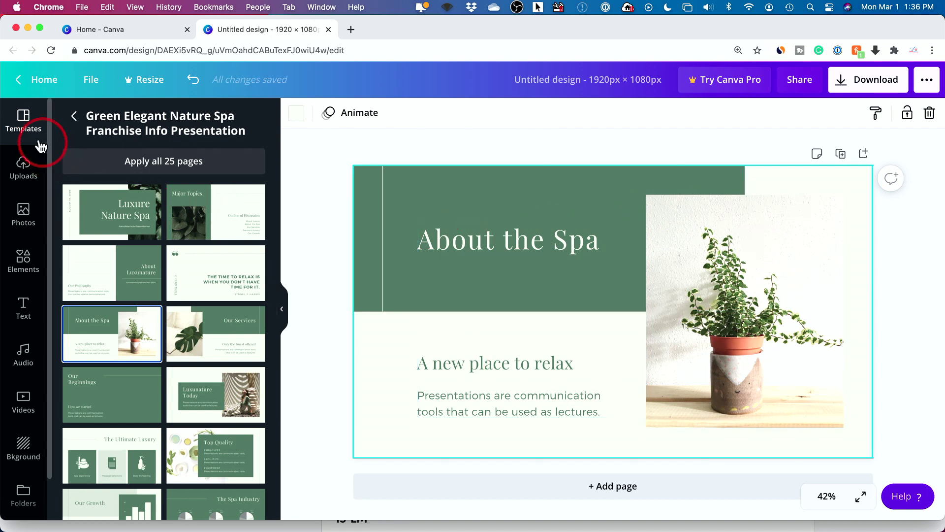
{"action": "left_click", "coordinate": [74, 116]}
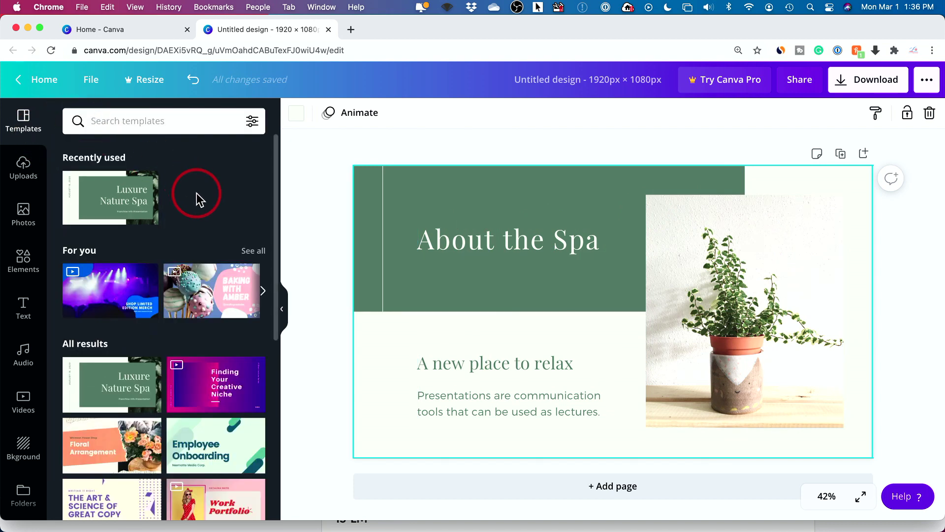
- Apply the concert Shop Limited Edition Merch template, then undo it
{"action": "left_click", "coordinate": [99, 302]}
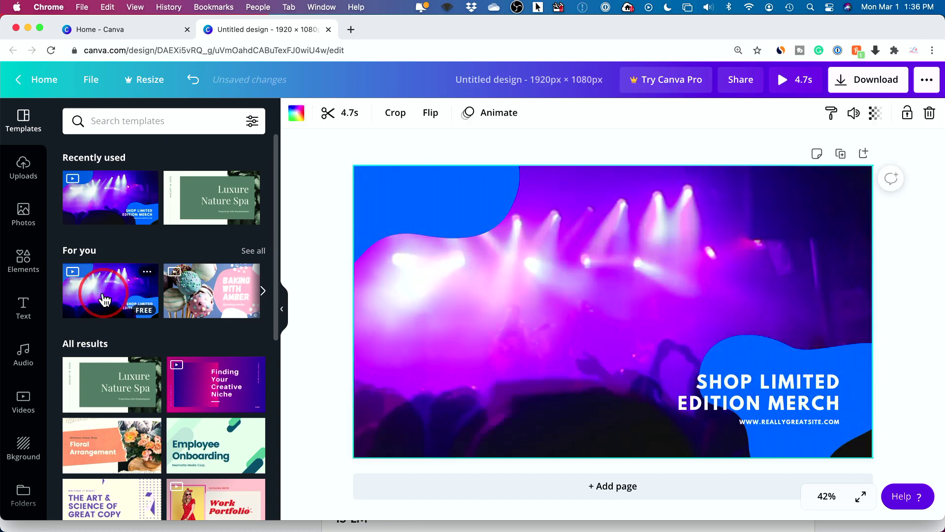
{"action": "left_click", "coordinate": [657, 394]}
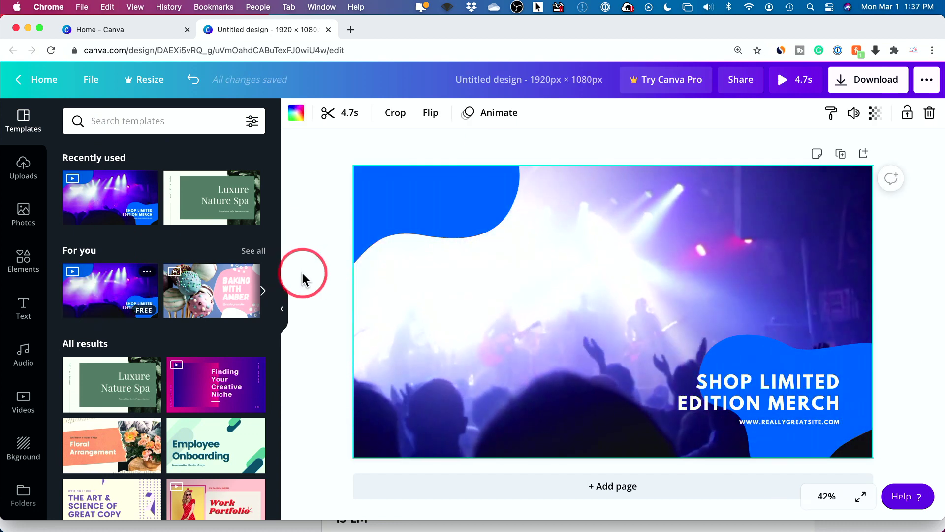
{"action": "scroll", "coordinate": [221, 340], "scroll_direction": "down", "scroll_amount": 3}
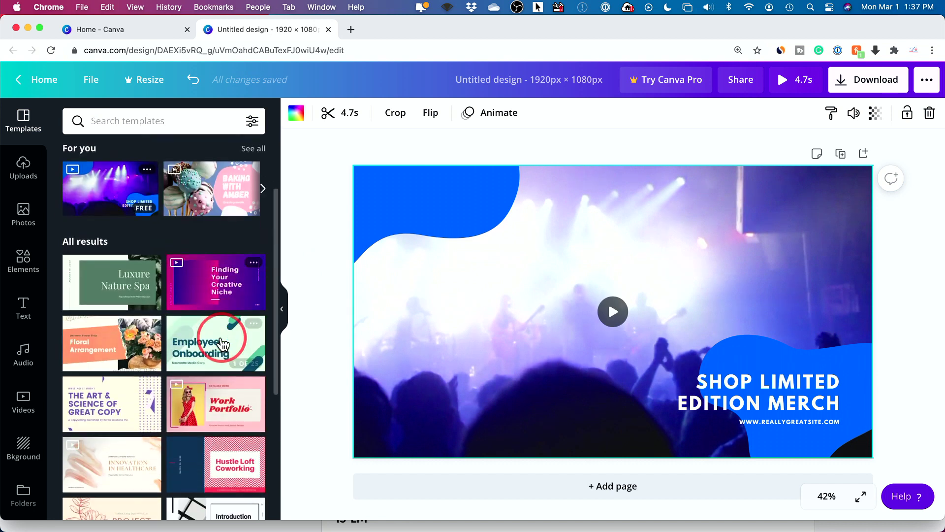
{"action": "scroll", "coordinate": [222, 340], "scroll_direction": "up", "scroll_amount": 3}
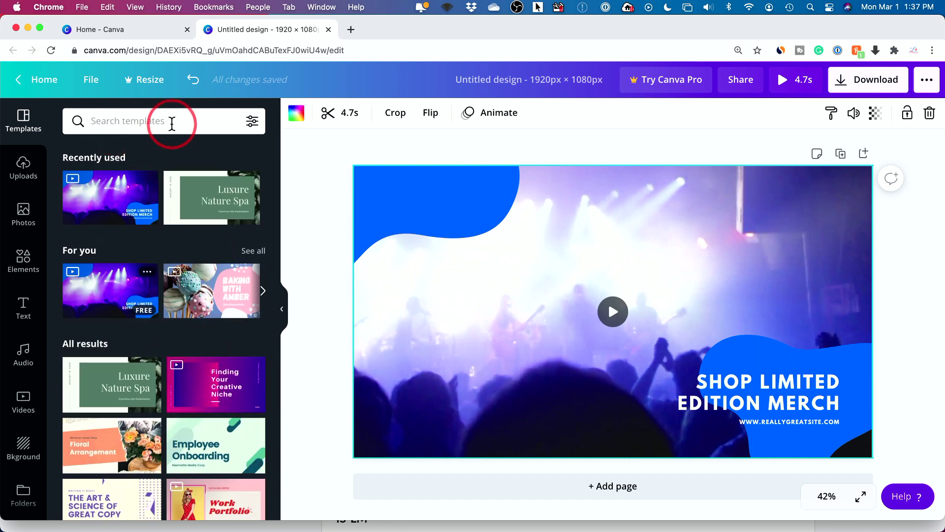
{"action": "left_click", "coordinate": [27, 118]}
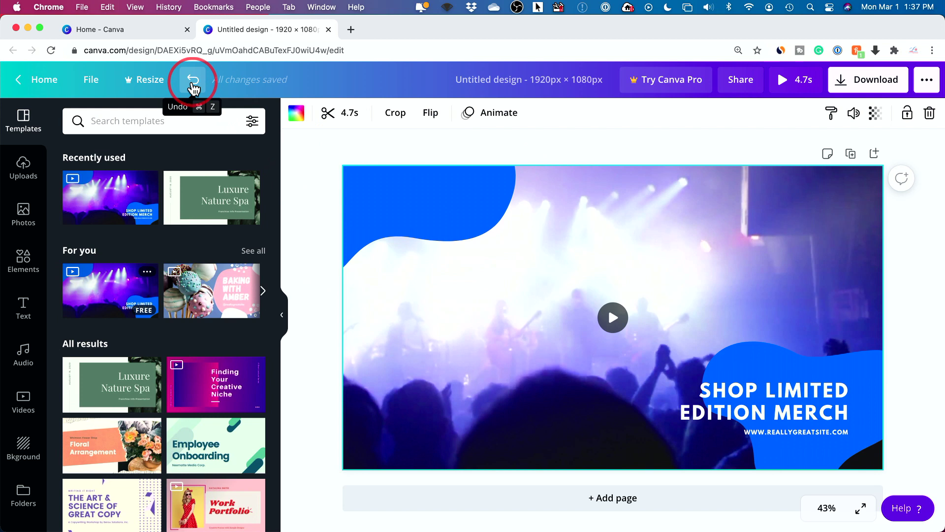
{"action": "left_click", "coordinate": [193, 81]}
- Undo and redo until the page is blank, then scroll the template library
{"action": "left_click", "coordinate": [193, 81]}
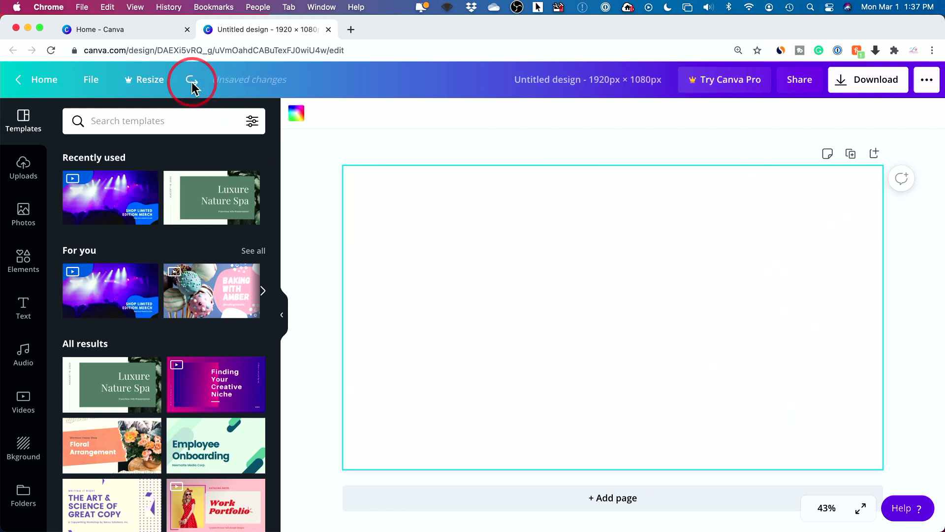
{"action": "left_click", "coordinate": [192, 82]}
{"action": "left_click", "coordinate": [192, 81]}
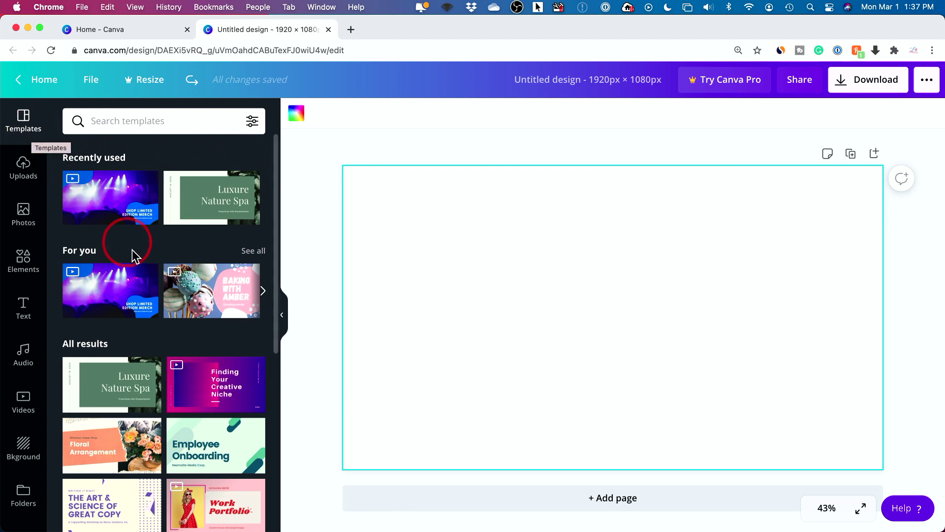
{"action": "scroll", "coordinate": [131, 253], "scroll_direction": "down", "scroll_amount": 5}
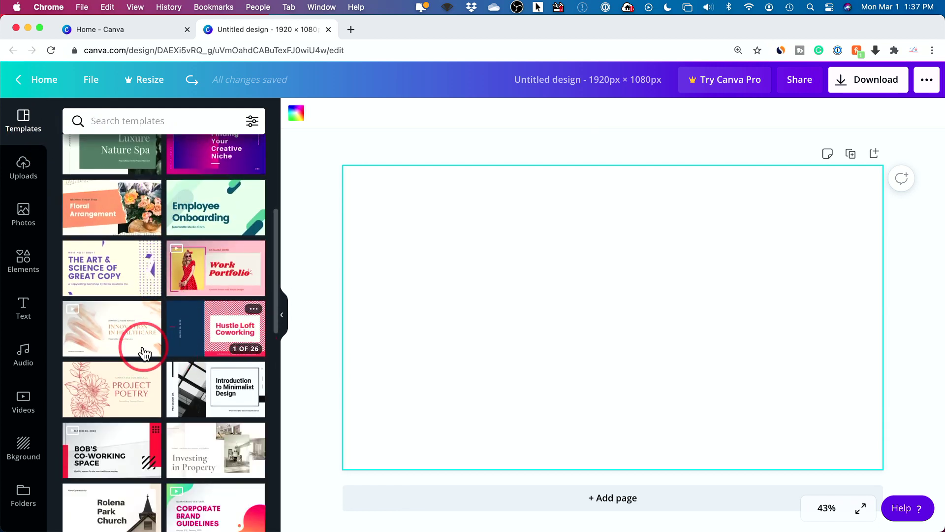
{"action": "scroll", "coordinate": [150, 300], "scroll_direction": "down", "scroll_amount": 2}
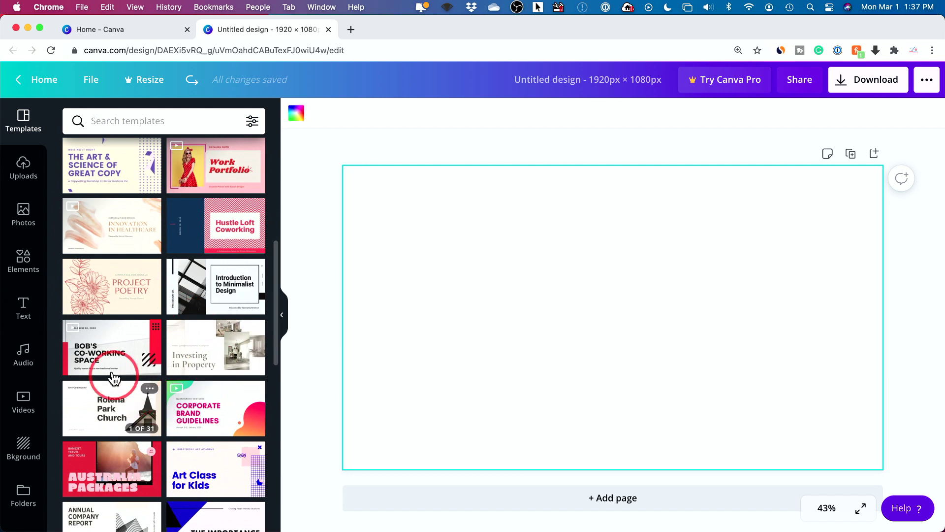
{"action": "scroll", "coordinate": [173, 320], "scroll_direction": "down", "scroll_amount": 1}
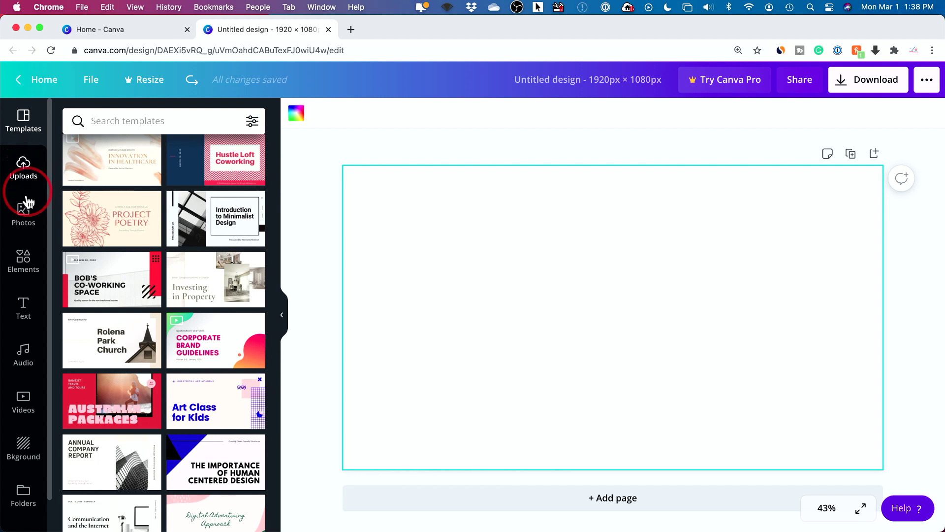
- Browse the Photos, Elements, Text, Audio and Videos libraries
{"action": "left_click", "coordinate": [24, 228]}
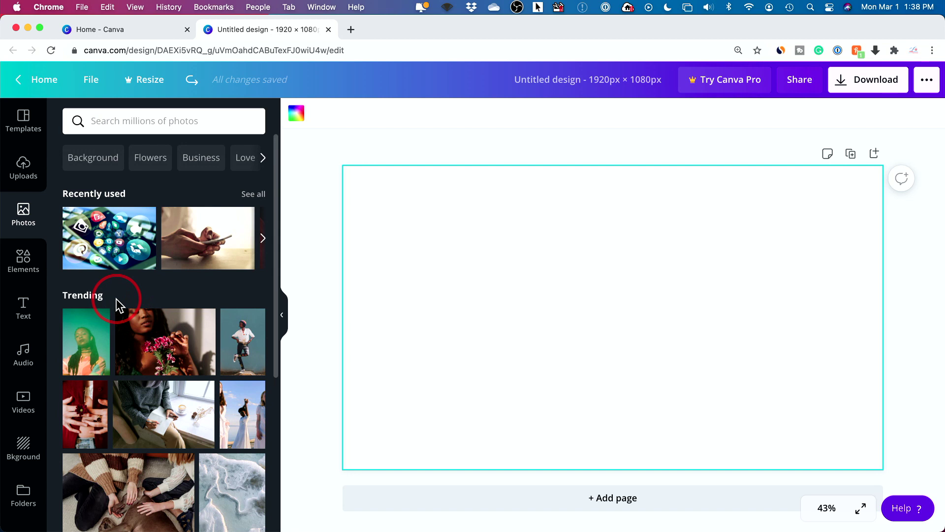
{"action": "left_click", "coordinate": [14, 262]}
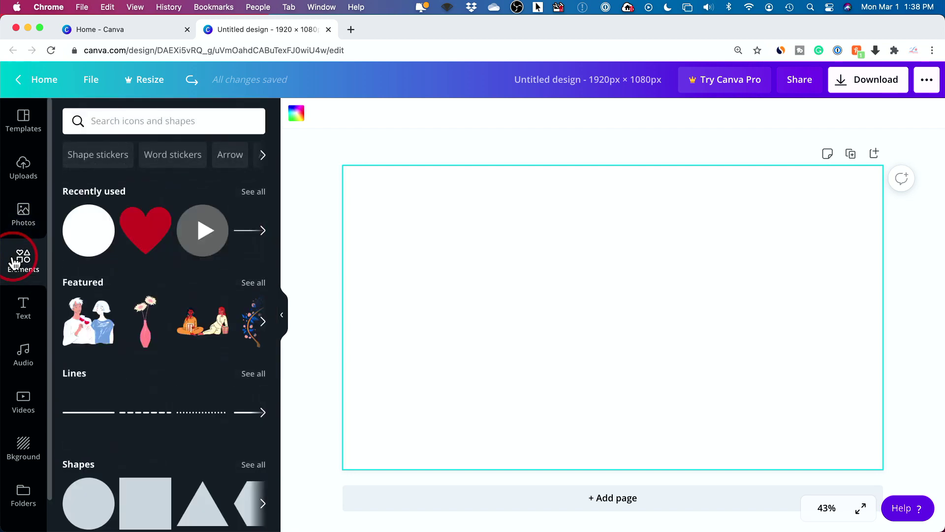
{"action": "scroll", "coordinate": [196, 315], "scroll_direction": "down", "scroll_amount": 4}
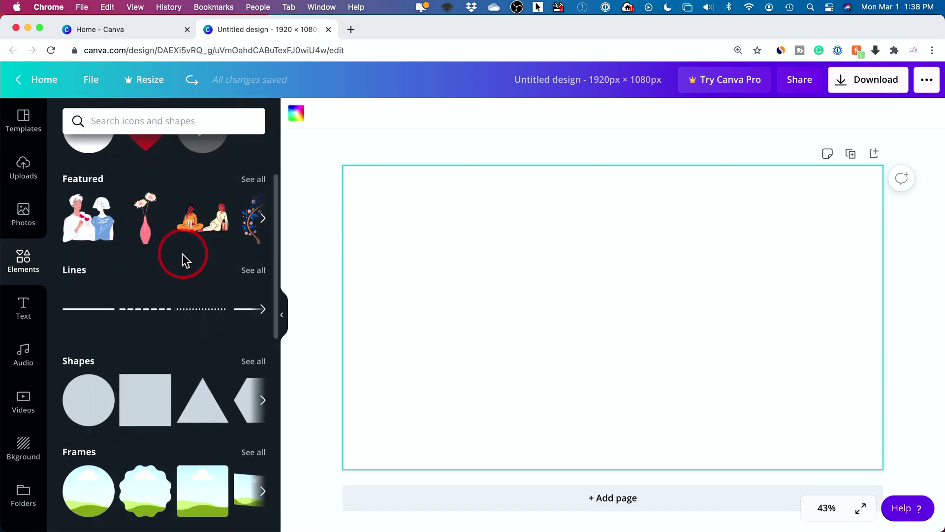
{"action": "scroll", "coordinate": [177, 256], "scroll_direction": "down", "scroll_amount": 20}
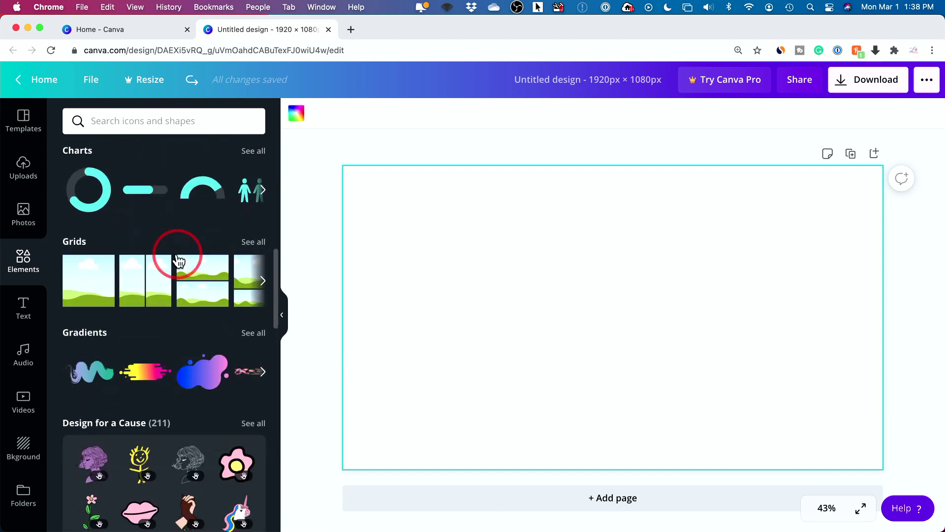
{"action": "left_click", "coordinate": [22, 266]}
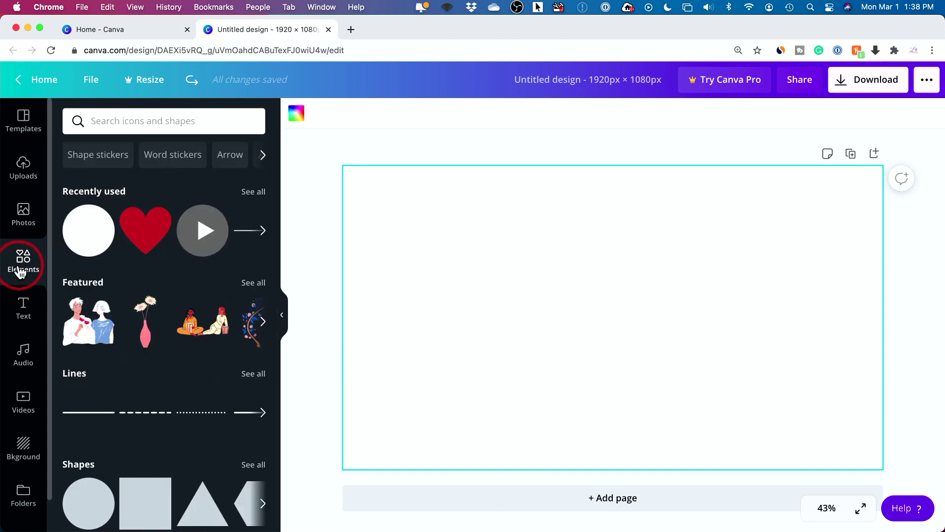
{"action": "left_click", "coordinate": [27, 315]}
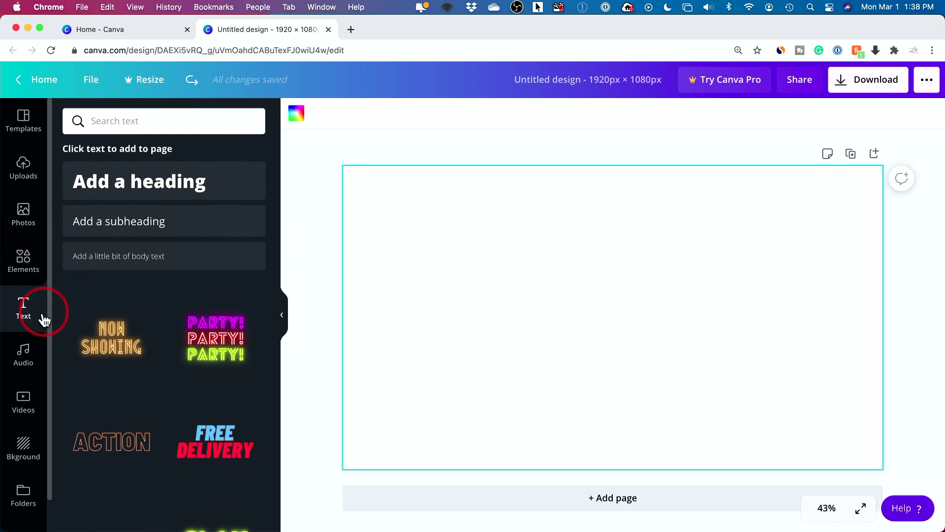
{"action": "left_click", "coordinate": [27, 360]}
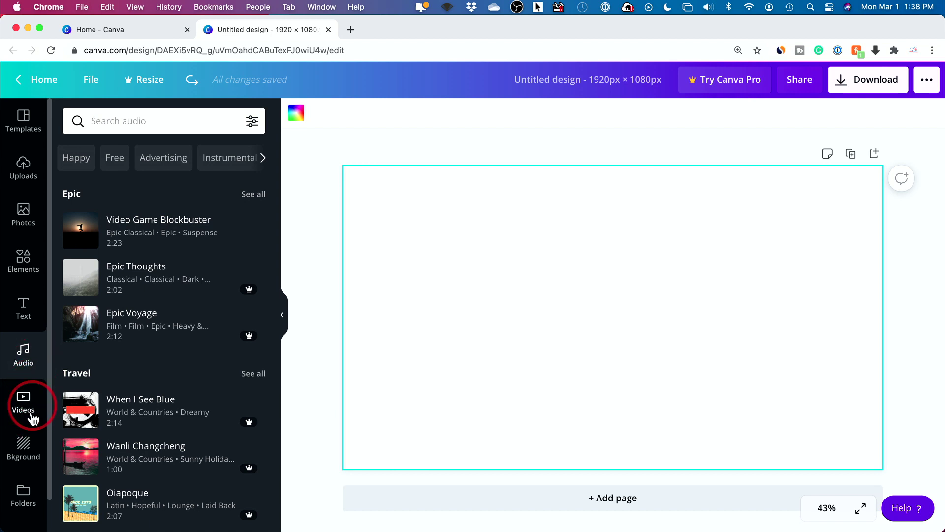
{"action": "left_click", "coordinate": [24, 412]}
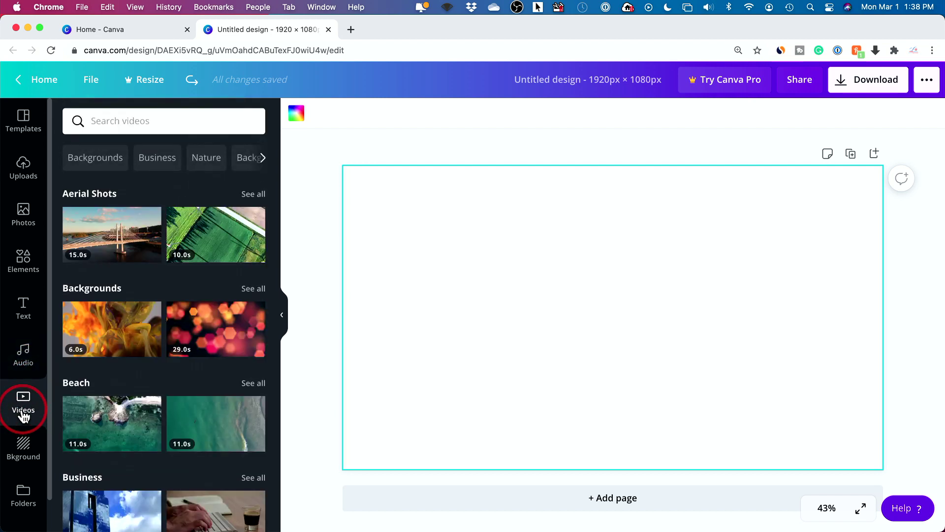
- Apply a white plaster texture background, then remove it and return to Photos
{"action": "mouse_move", "coordinate": [106, 333]}
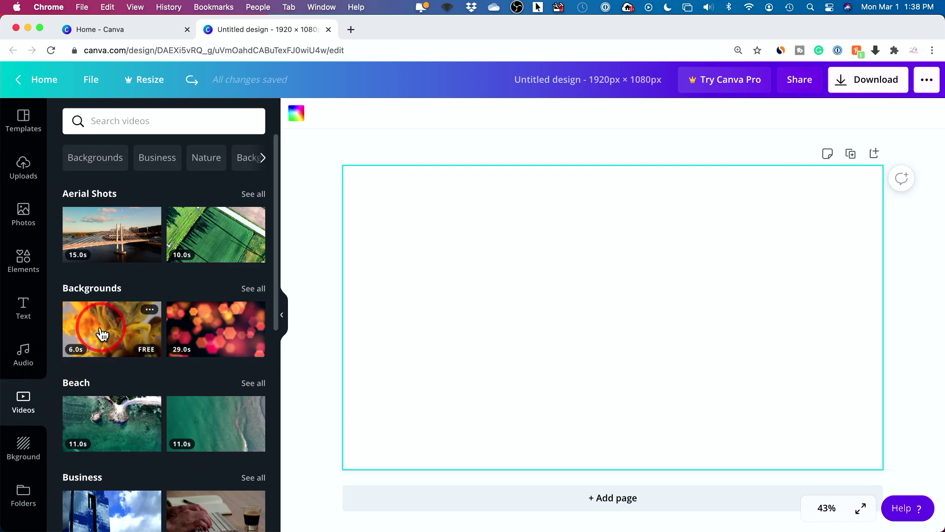
{"action": "left_click", "coordinate": [22, 445]}
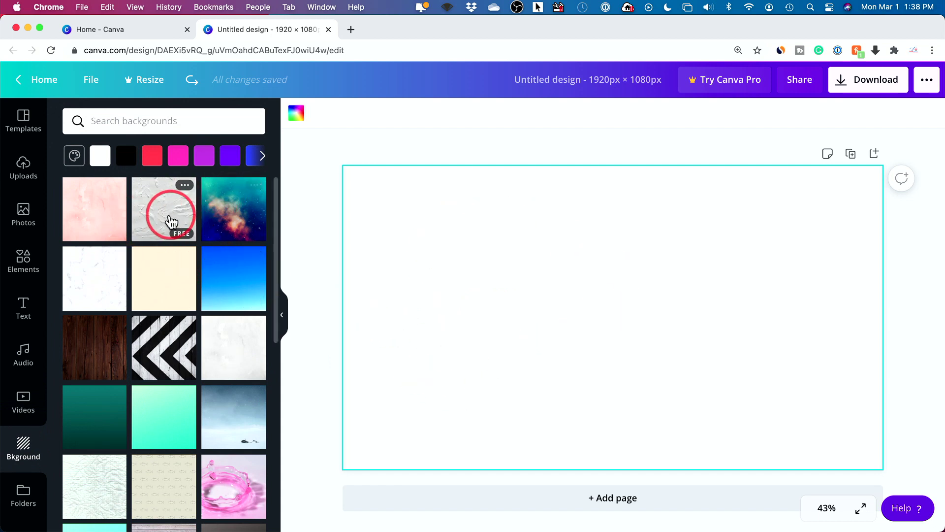
{"action": "left_click", "coordinate": [169, 218]}
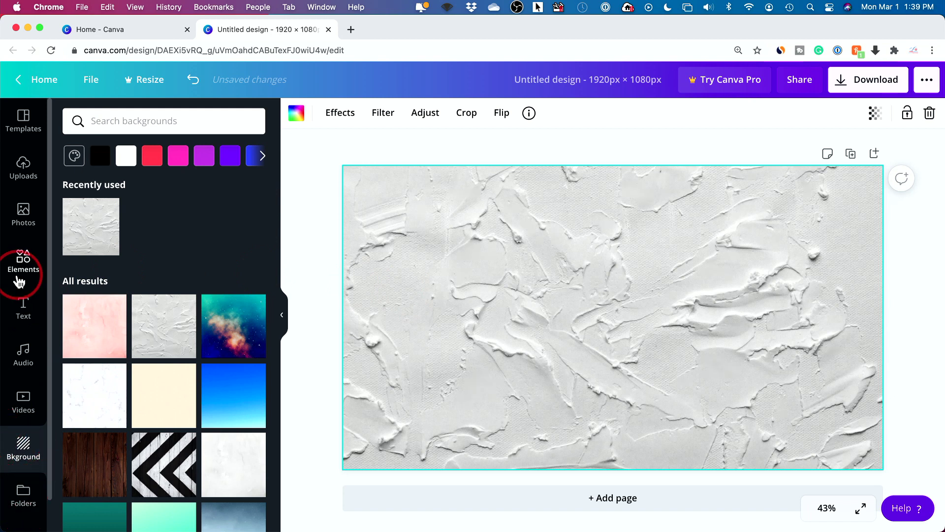
{"action": "left_click", "coordinate": [24, 220]}
{"action": "left_click", "coordinate": [510, 202]}
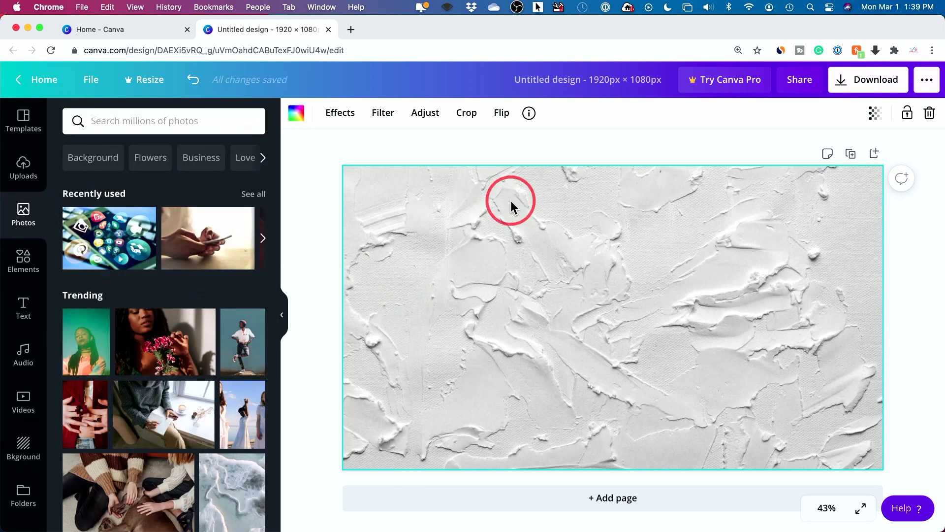
{"action": "left_click", "coordinate": [196, 97]}
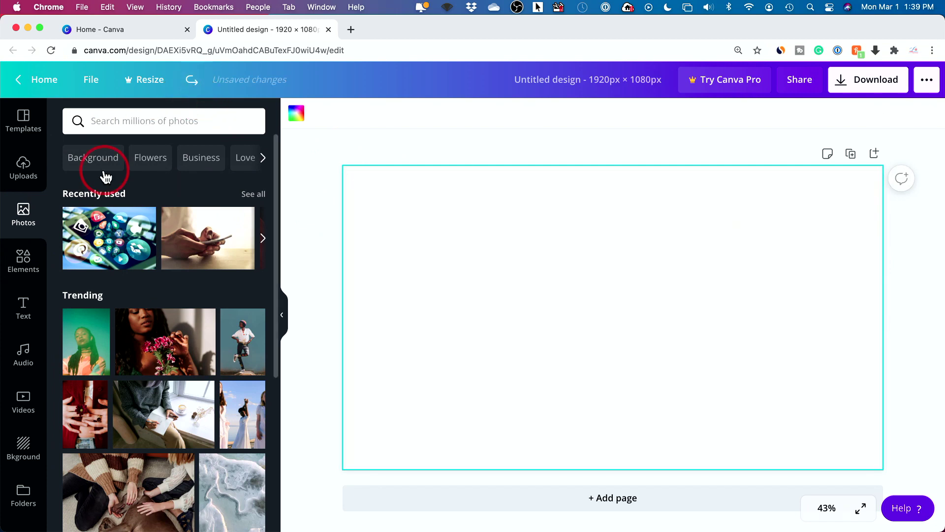
{"action": "left_click", "coordinate": [25, 213]}
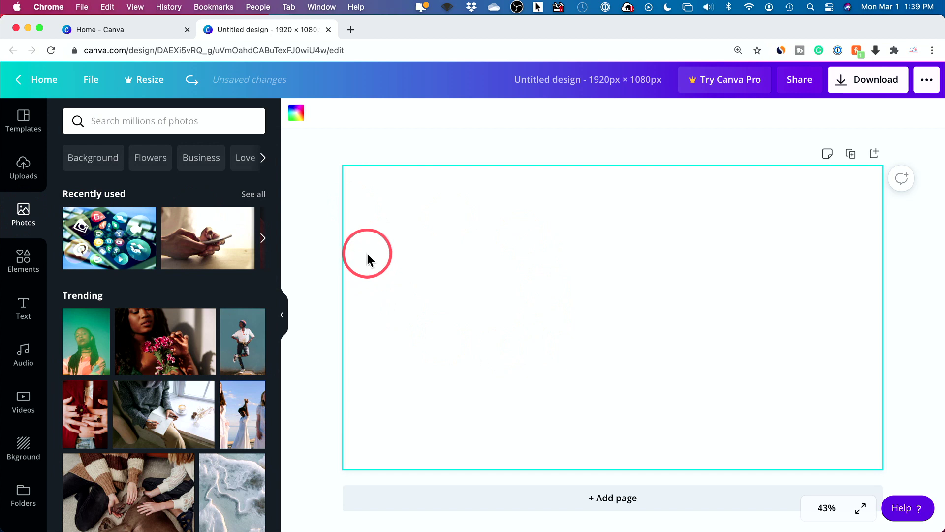
- Search stock photos for 'youtube' and add the hand-holding-phone photo
{"action": "left_click", "coordinate": [127, 120]}
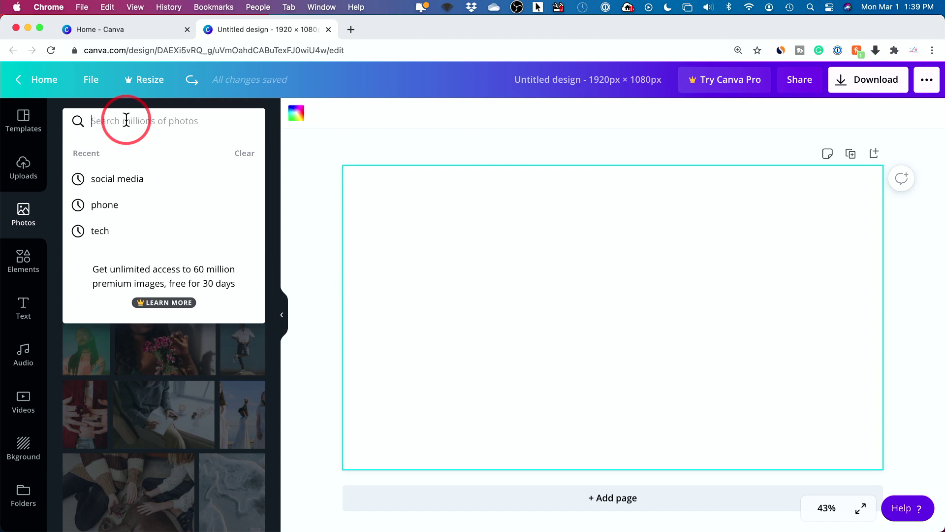
{"action": "type", "text": "youtube"}
{"action": "key", "text": "Return"}
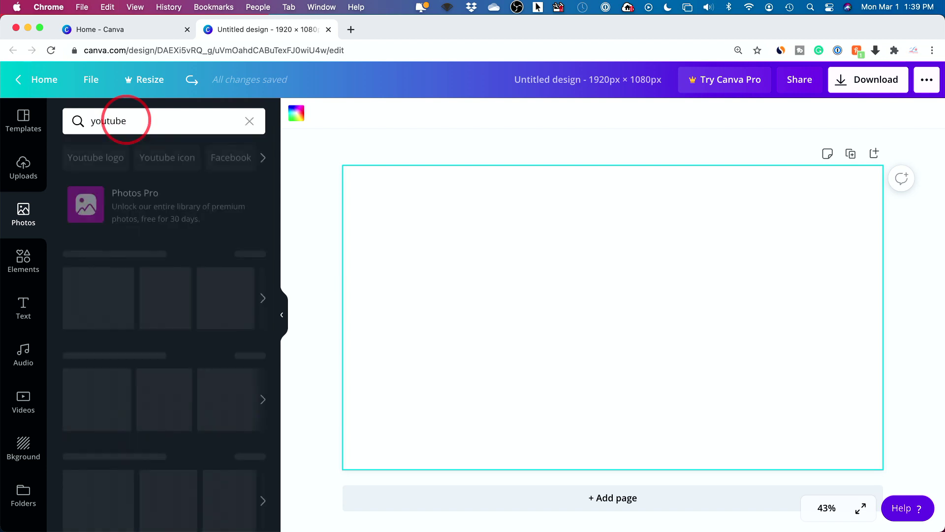
{"action": "scroll", "coordinate": [163, 197], "scroll_direction": "down", "scroll_amount": 3}
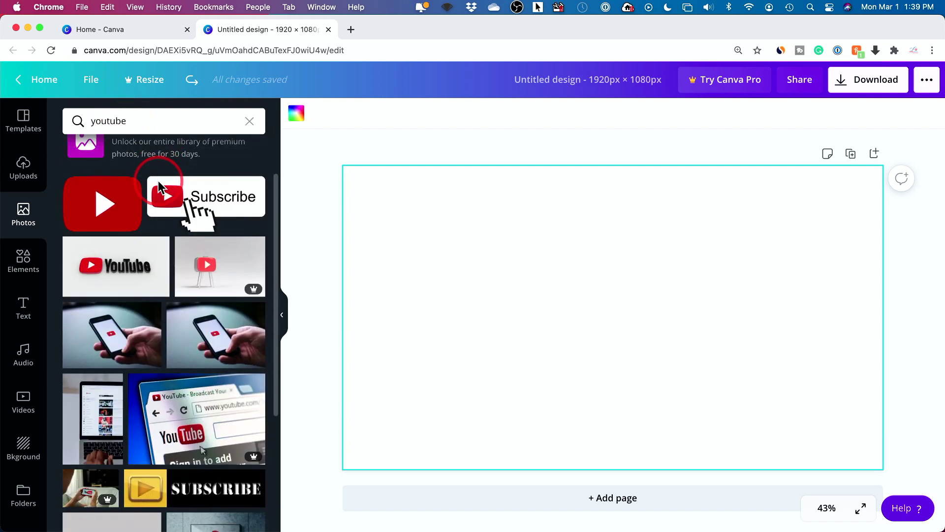
{"action": "scroll", "coordinate": [148, 222], "scroll_direction": "down", "scroll_amount": 2}
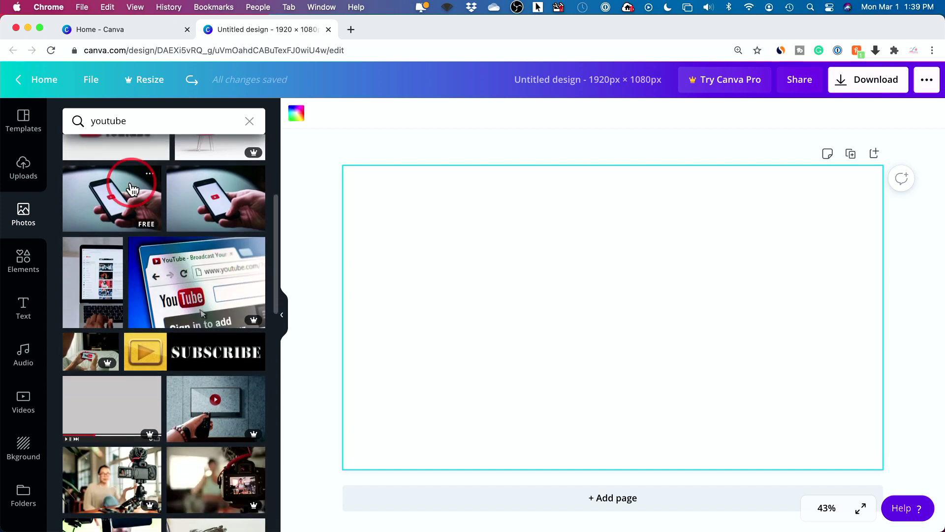
{"action": "scroll", "coordinate": [207, 256], "scroll_direction": "up", "scroll_amount": 2}
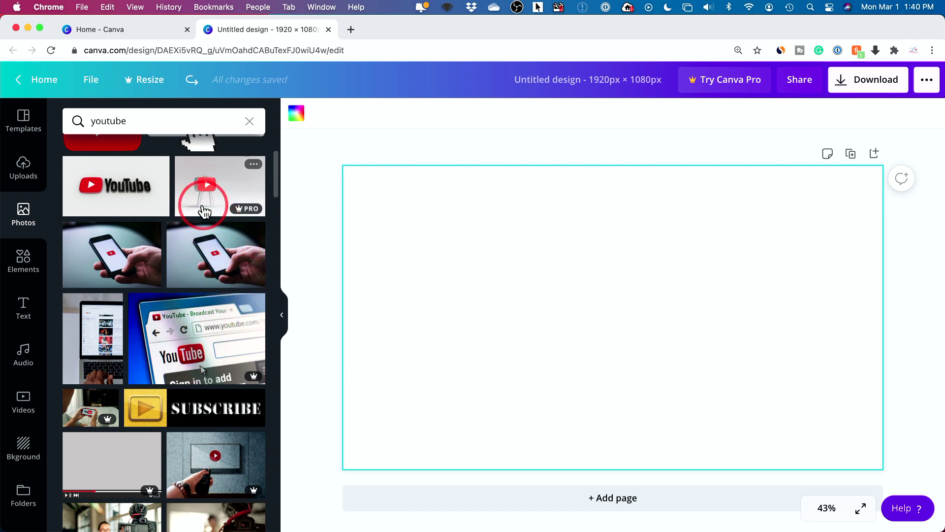
{"action": "left_click", "coordinate": [208, 264]}
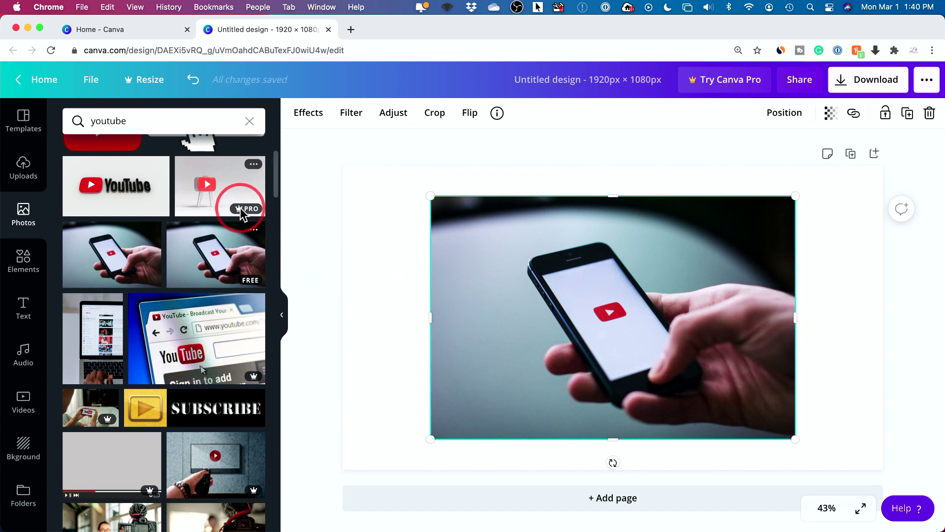
- Check Uploads, return to the youtube photo results, and reposition the phone photo
{"action": "mouse_move", "coordinate": [242, 213]}
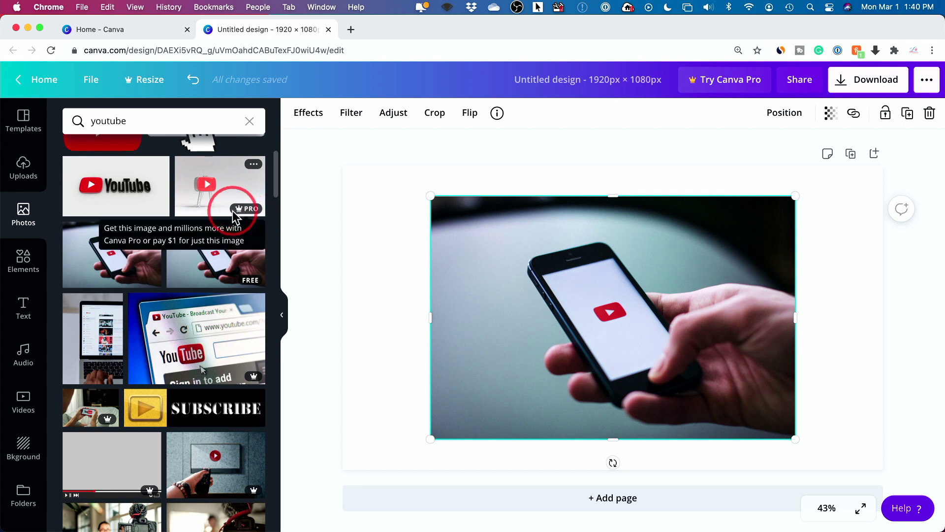
{"action": "scroll", "coordinate": [238, 216], "scroll_direction": "down", "scroll_amount": 2}
{"action": "scroll", "coordinate": [237, 217], "scroll_direction": "down", "scroll_amount": 3}
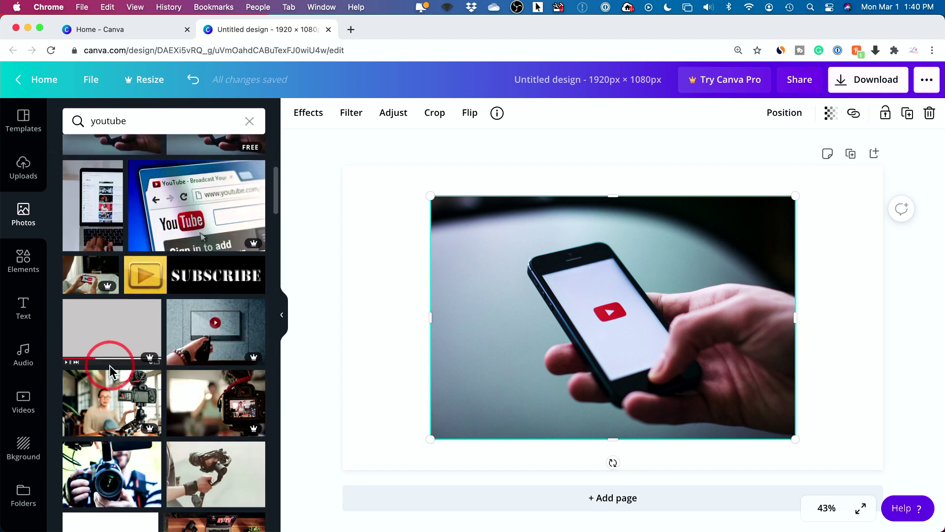
{"action": "scroll", "coordinate": [234, 428], "scroll_direction": "up", "scroll_amount": 6}
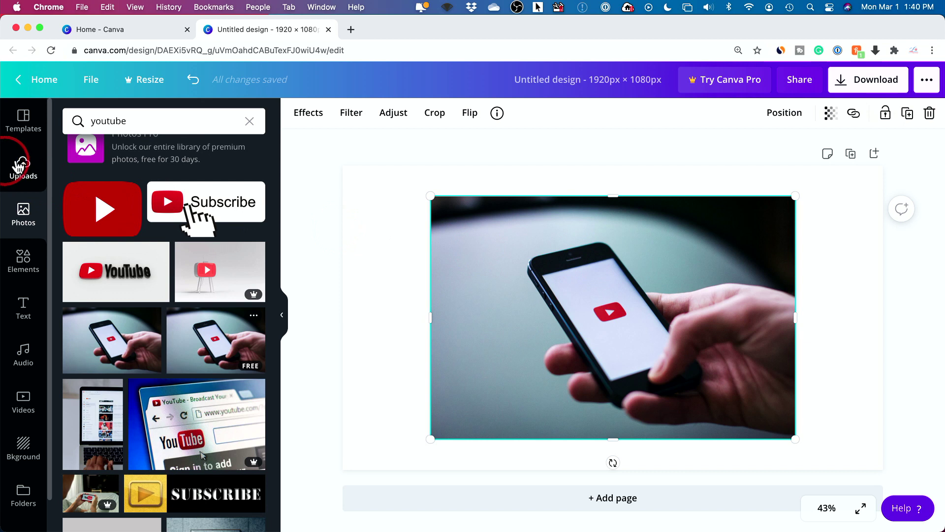
{"action": "left_click", "coordinate": [29, 174]}
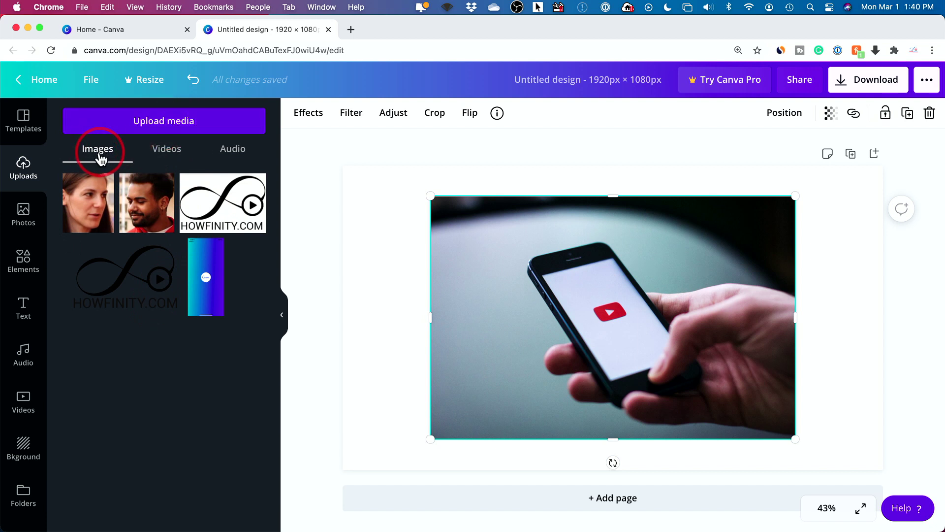
{"action": "left_click", "coordinate": [29, 214]}
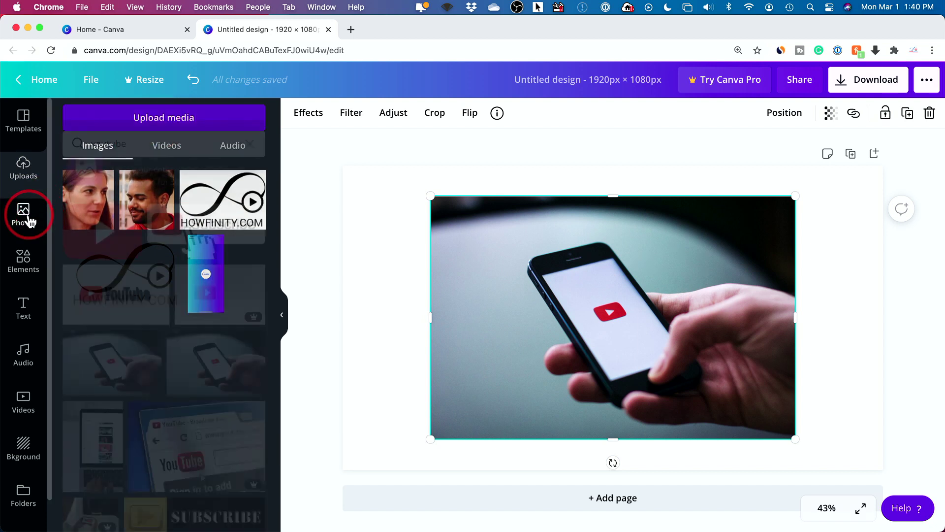
{"action": "left_click", "coordinate": [22, 211]}
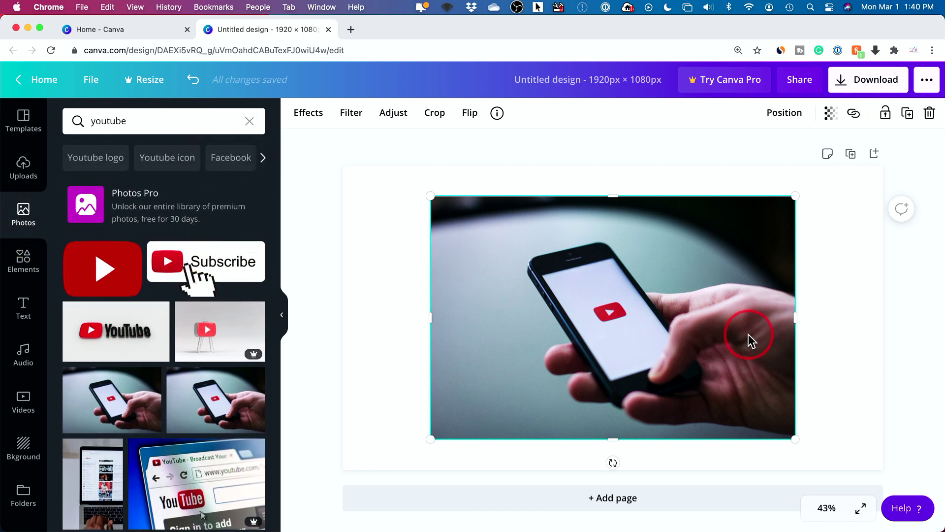
{"action": "left_click_drag", "start_coordinate": [579, 315], "coordinate": [570, 294]}
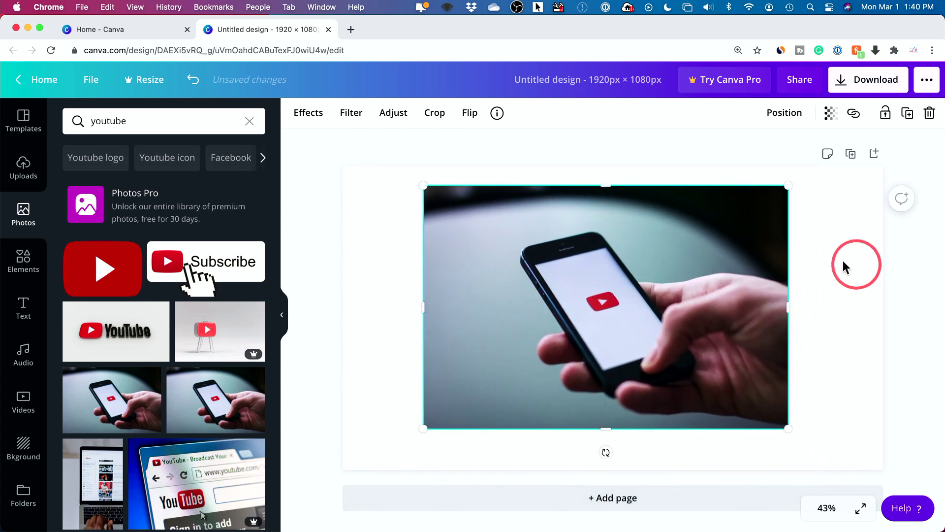
- Enlarge the phone photo and set it as the page background
{"action": "left_click_drag", "start_coordinate": [615, 272], "coordinate": [688, 313]}
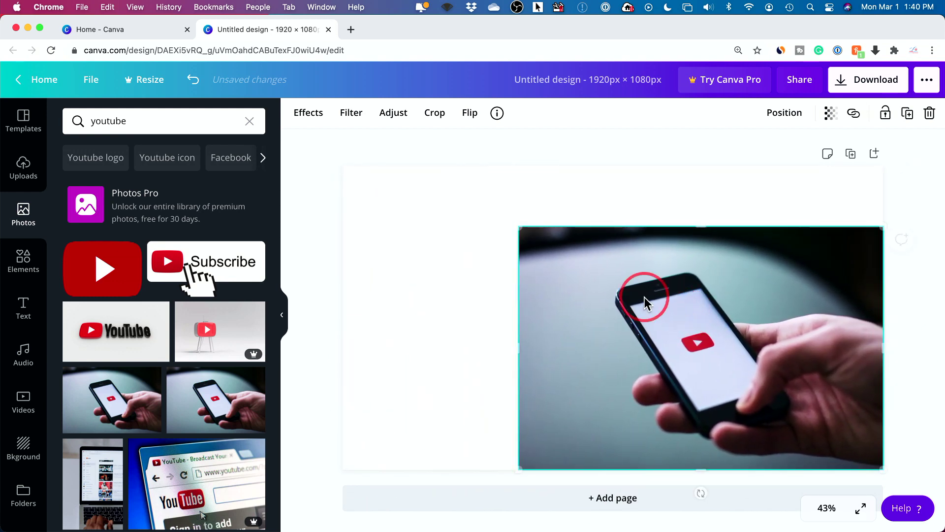
{"action": "left_click_drag", "start_coordinate": [515, 228], "coordinate": [315, 275]}
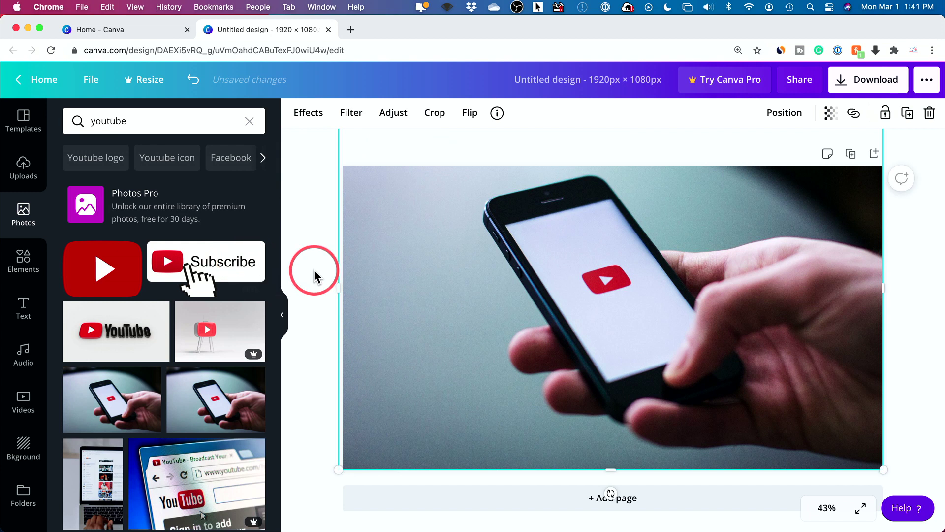
{"action": "right_click", "coordinate": [479, 270]}
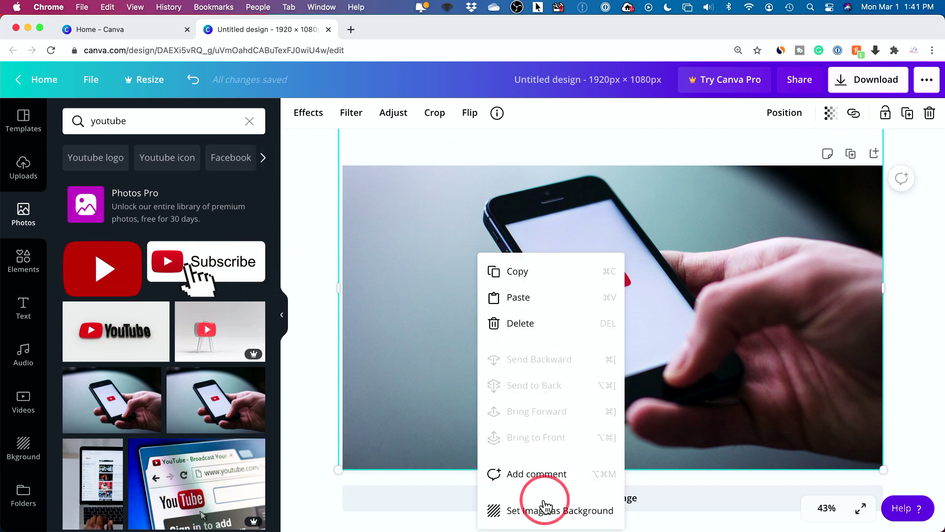
{"action": "left_click", "coordinate": [597, 517]}
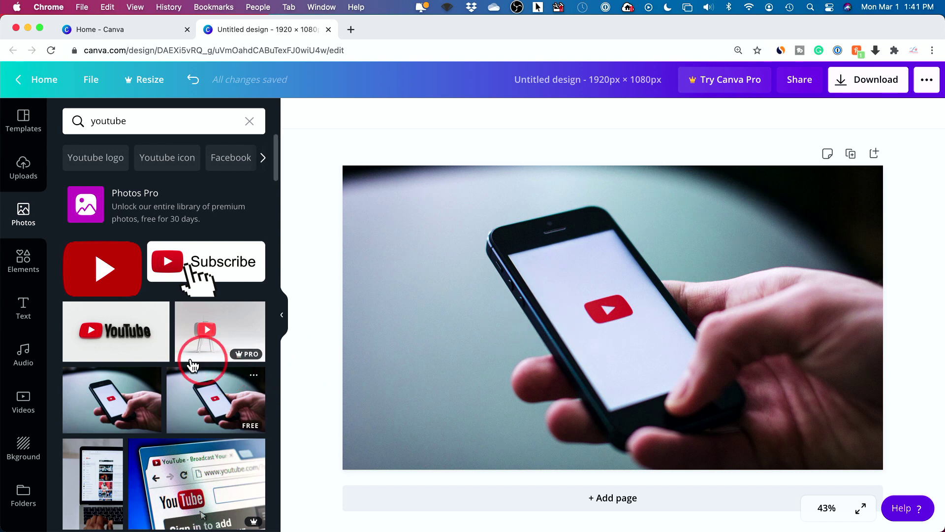
- Add the Subscribe graphic, shrink it into the lower-left corner, and select the background
{"action": "left_click", "coordinate": [196, 271]}
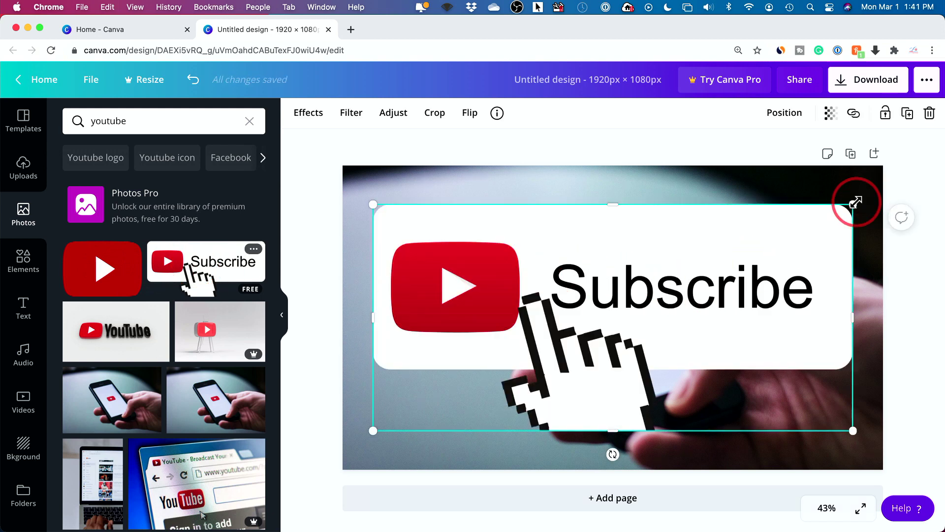
{"action": "left_click_drag", "start_coordinate": [852, 202], "coordinate": [474, 414]}
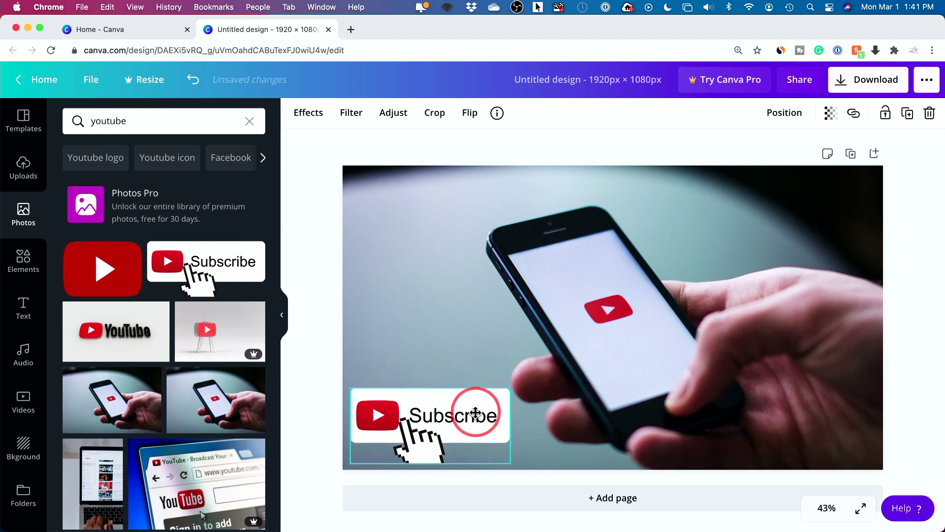
{"action": "left_click", "coordinate": [330, 342]}
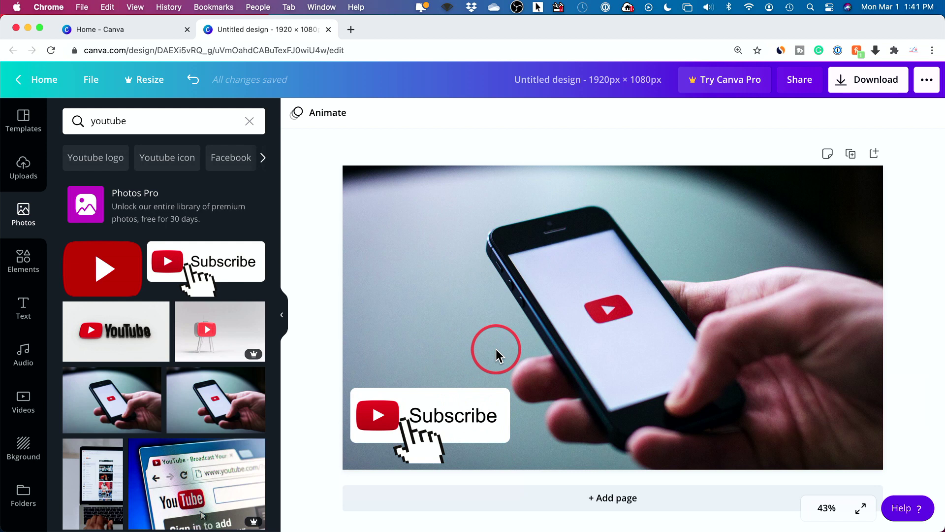
{"action": "left_click", "coordinate": [581, 274]}
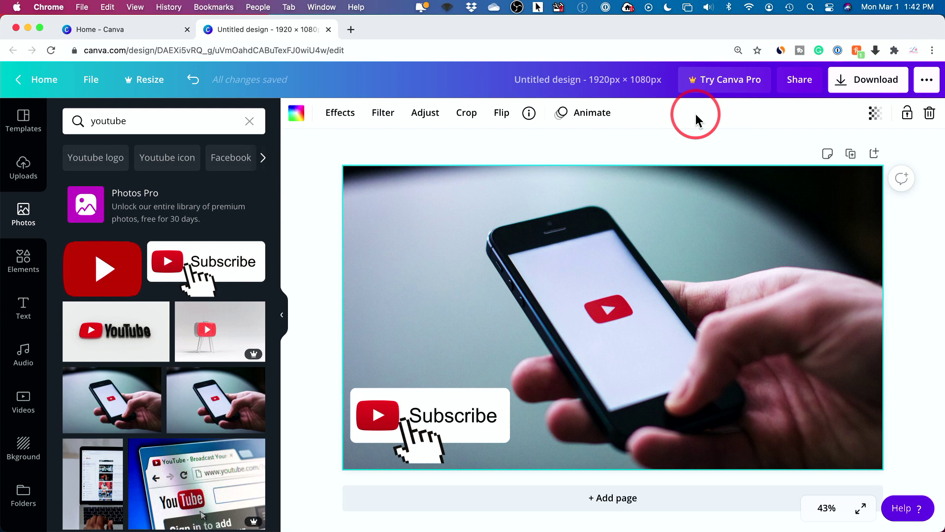
{"action": "left_click", "coordinate": [298, 116]}
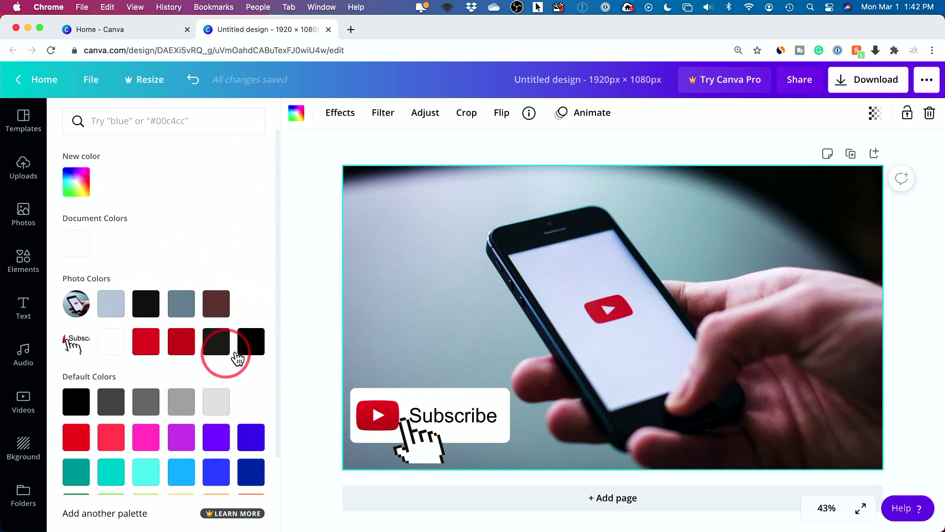
- Try a solid black fill on the background, then undo to restore the photo
{"action": "left_click", "coordinate": [253, 343]}
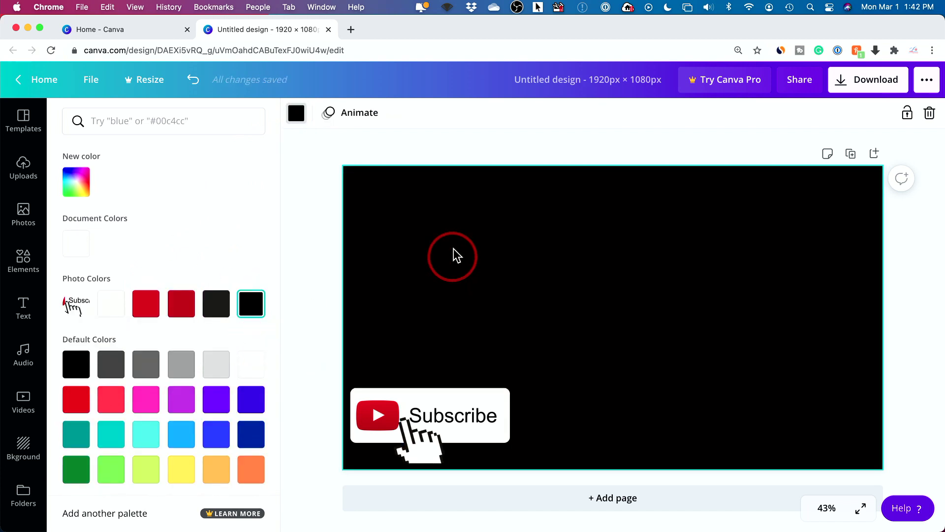
{"action": "left_click", "coordinate": [192, 79]}
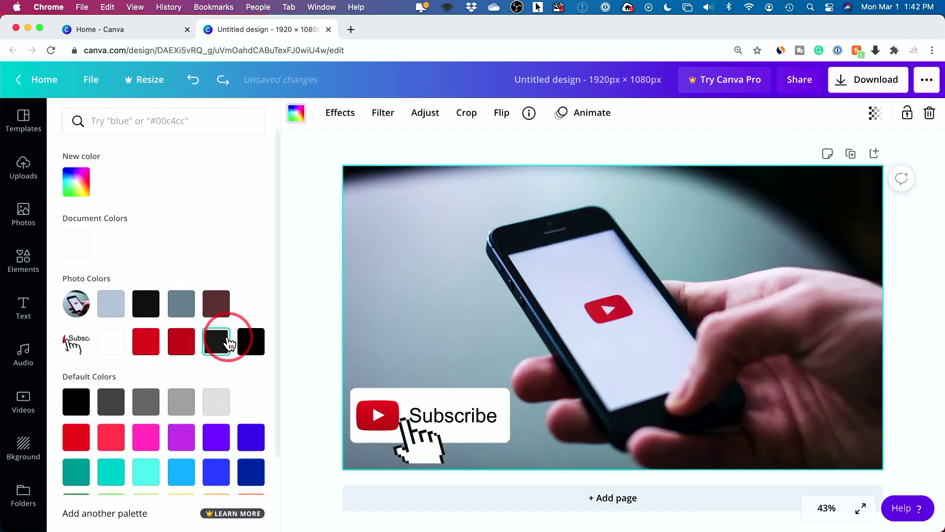
{"action": "scroll", "coordinate": [265, 391], "scroll_direction": "down", "scroll_amount": 2}
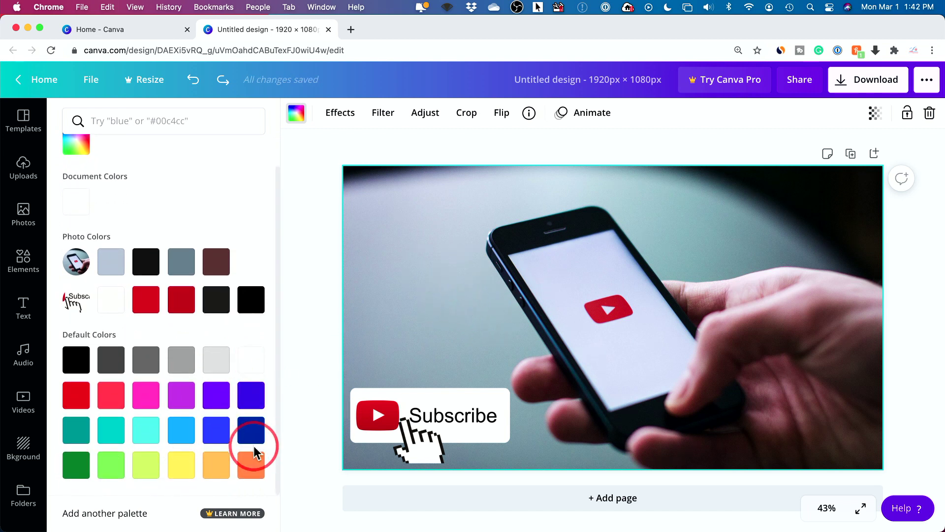
- Browse the Pixelate effects available for the background photo
{"action": "left_click", "coordinate": [341, 114]}
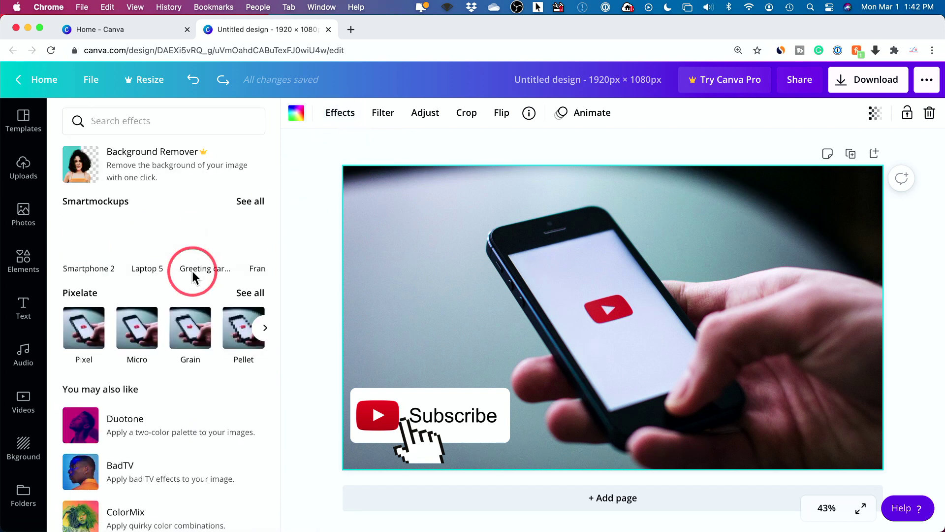
{"action": "left_click", "coordinate": [264, 329]}
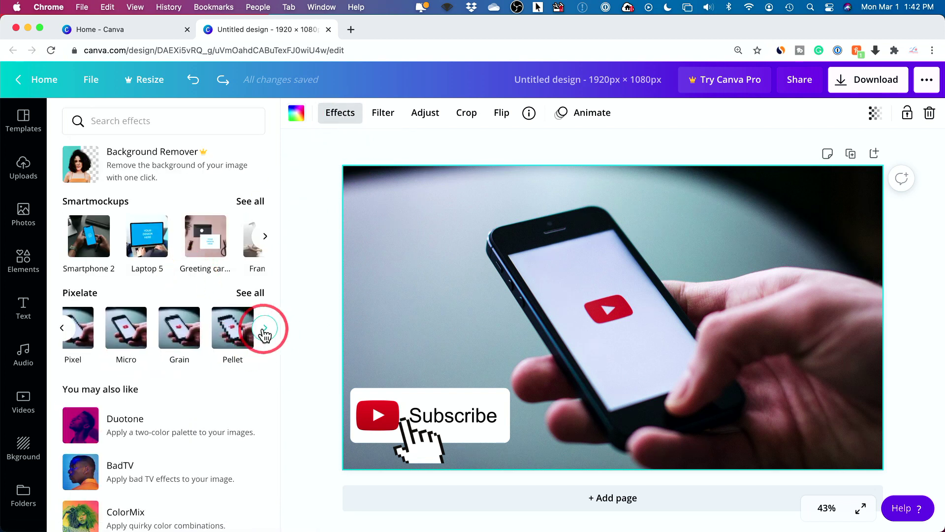
{"action": "left_click", "coordinate": [264, 328]}
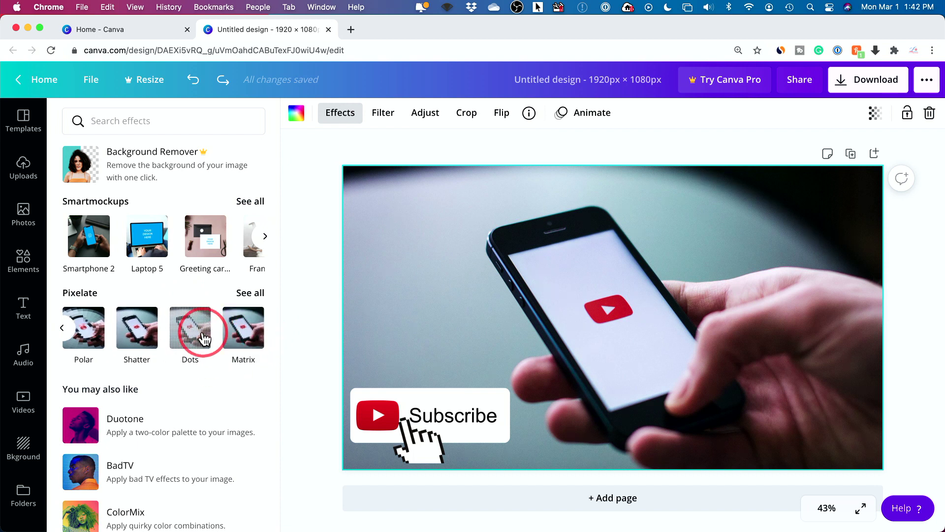
{"action": "scroll", "coordinate": [262, 339], "scroll_direction": "down", "scroll_amount": 3}
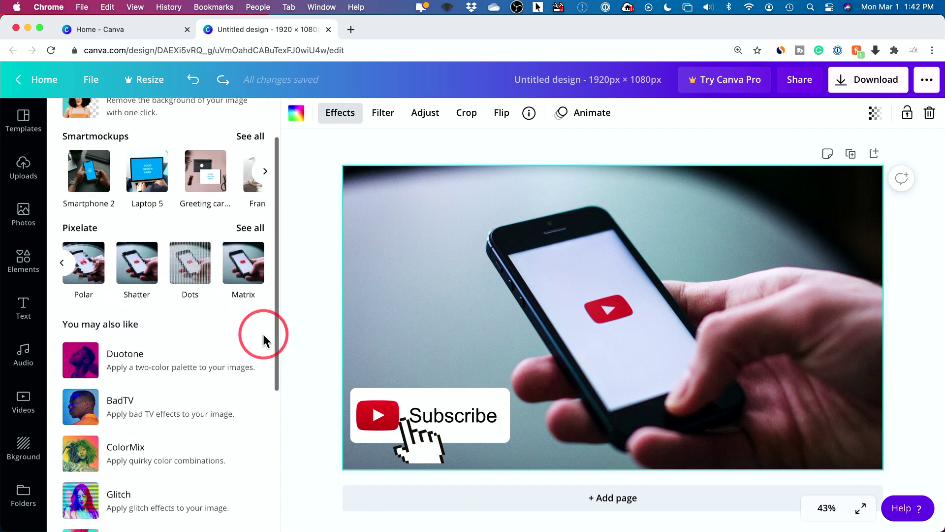
{"action": "scroll", "coordinate": [262, 332], "scroll_direction": "up", "scroll_amount": 3}
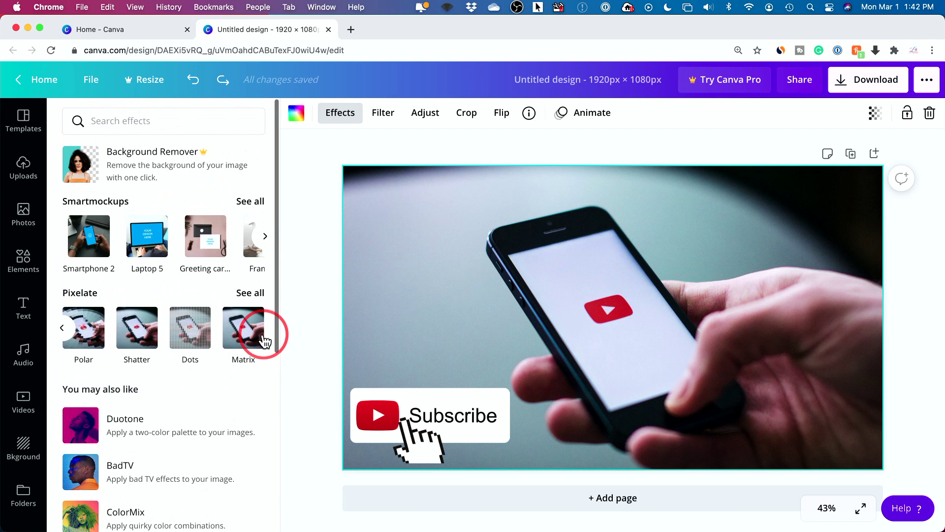
- Try Epic, Festive, Summer, Cali, Whimsical and Peony filters, then settle on Dalliance at intensity 50
{"action": "left_click", "coordinate": [387, 118]}
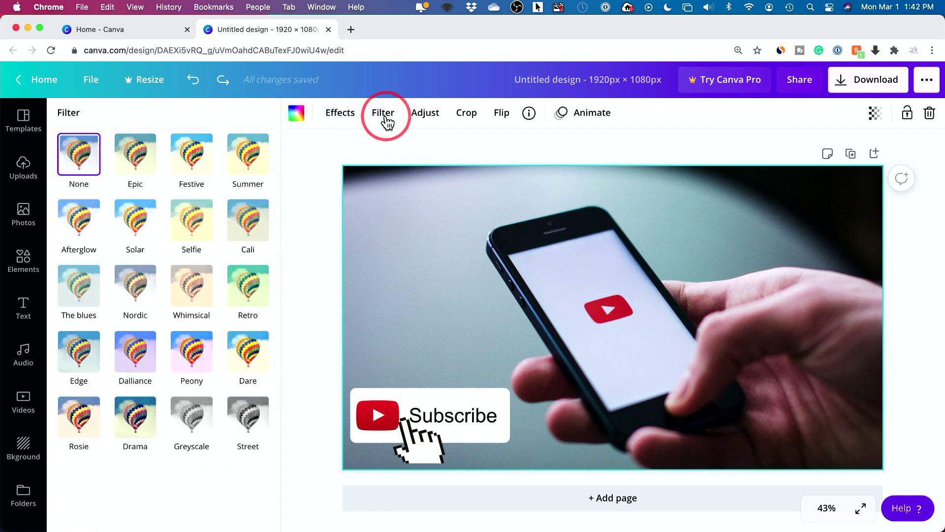
{"action": "left_click", "coordinate": [150, 159]}
{"action": "left_click", "coordinate": [191, 162]}
{"action": "left_click", "coordinate": [248, 155]}
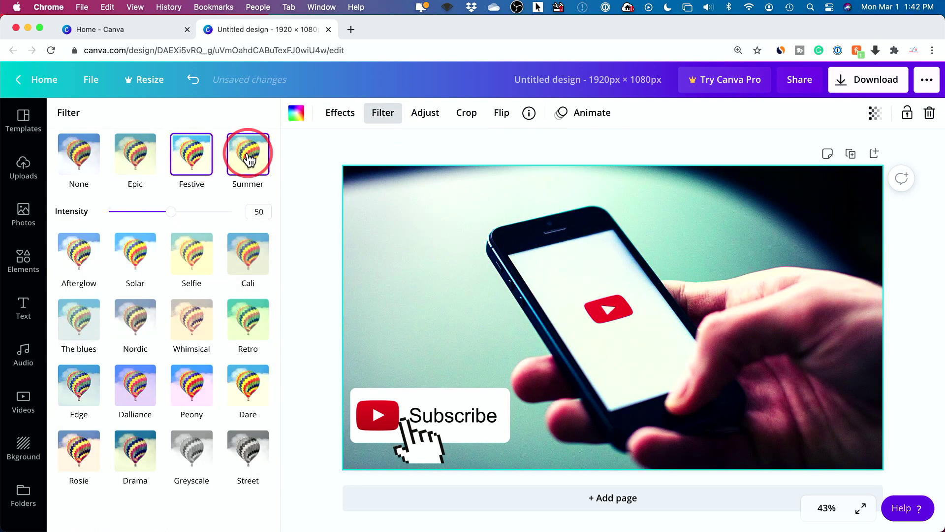
{"action": "left_click", "coordinate": [246, 256]}
{"action": "left_click", "coordinate": [192, 321]}
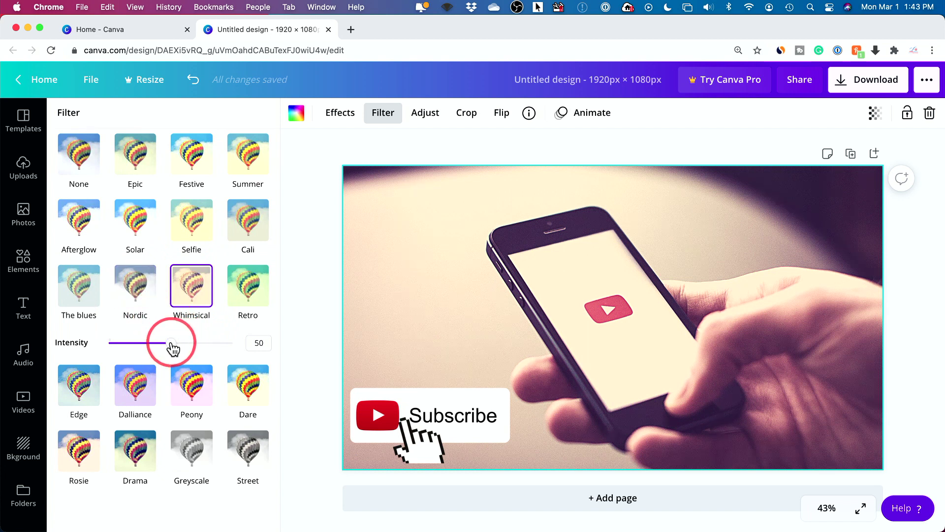
{"action": "mouse_move", "coordinate": [170, 343]}
{"action": "left_mouse_down"}
{"action": "mouse_move", "coordinate": [91, 350]}
{"action": "mouse_move", "coordinate": [241, 354]}
{"action": "mouse_move", "coordinate": [173, 355]}
{"action": "left_mouse_up"}
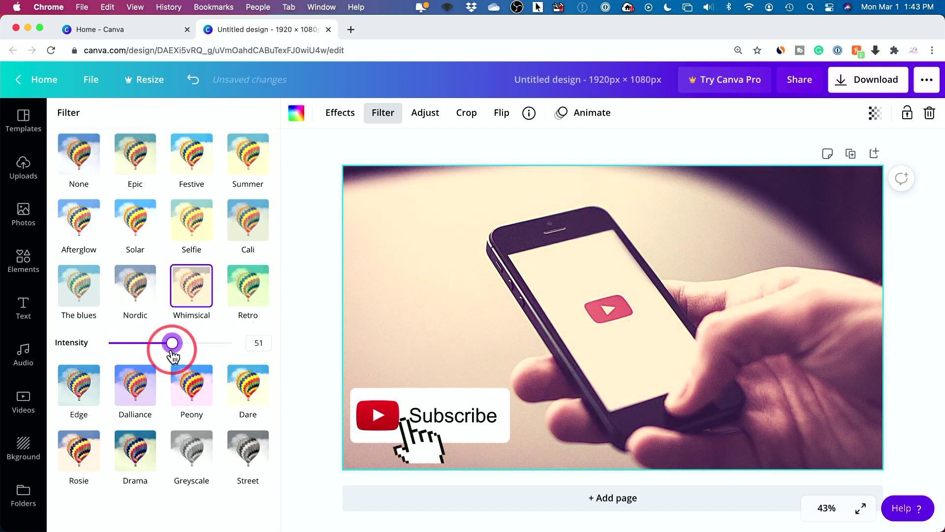
{"action": "left_click_drag", "start_coordinate": [172, 350], "coordinate": [173, 349]}
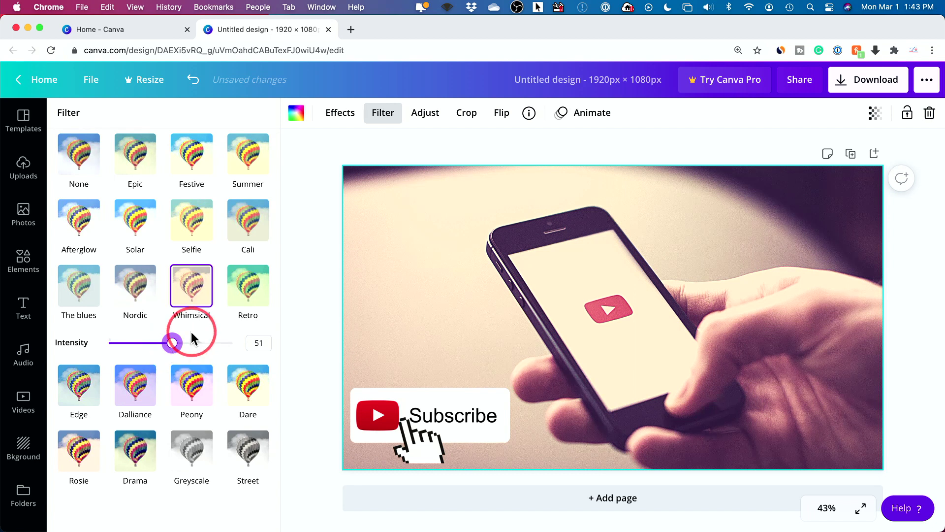
{"action": "left_click", "coordinate": [197, 384]}
{"action": "left_click", "coordinate": [156, 381]}
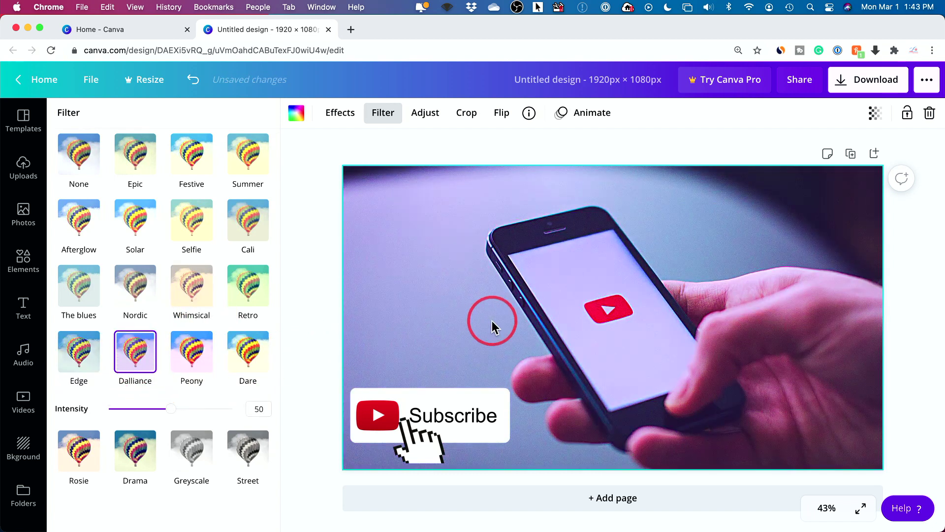
{"action": "left_click", "coordinate": [420, 116]}
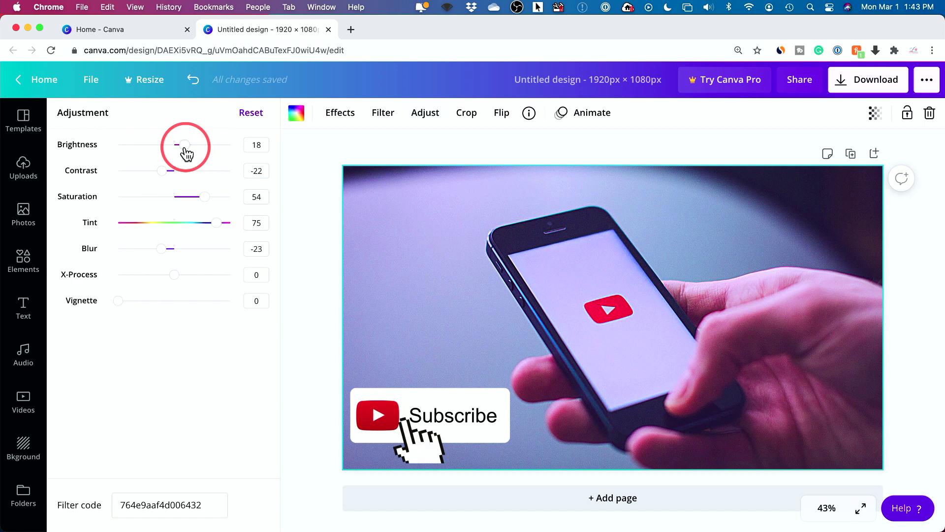
- Adjust the photo to brightness 8, blur 13 and vignette 39, leaving the crop unchanged
{"action": "left_click_drag", "start_coordinate": [186, 153], "coordinate": [93, 199]}
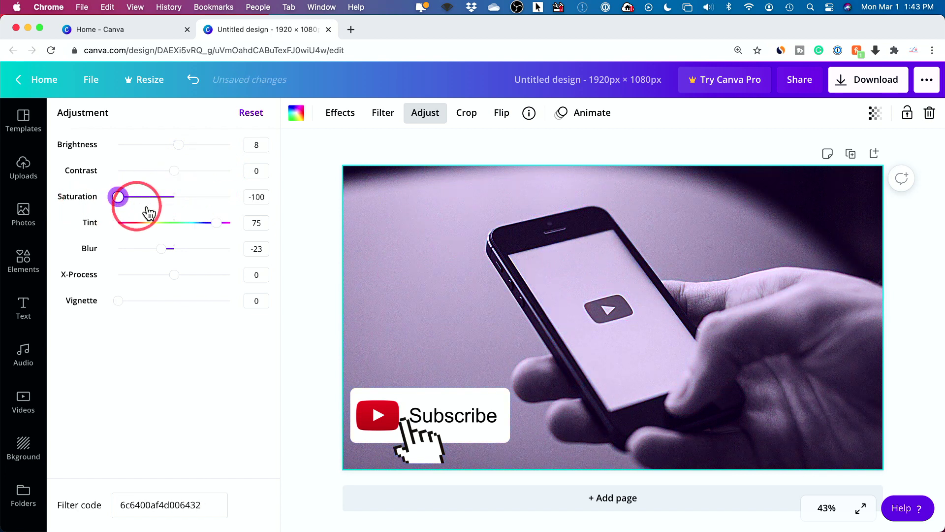
{"action": "left_click_drag", "start_coordinate": [149, 212], "coordinate": [174, 202]}
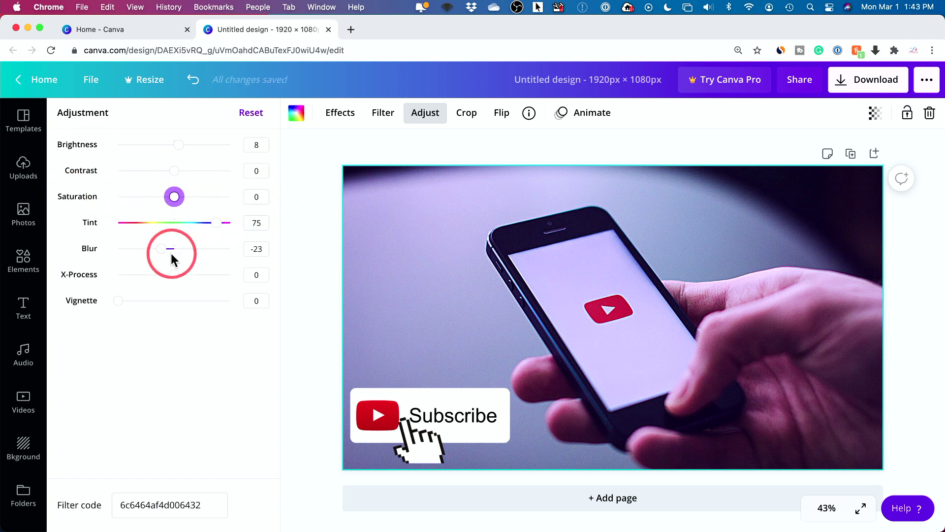
{"action": "left_click_drag", "start_coordinate": [162, 248], "coordinate": [195, 252]}
{"action": "left_click", "coordinate": [666, 402]}
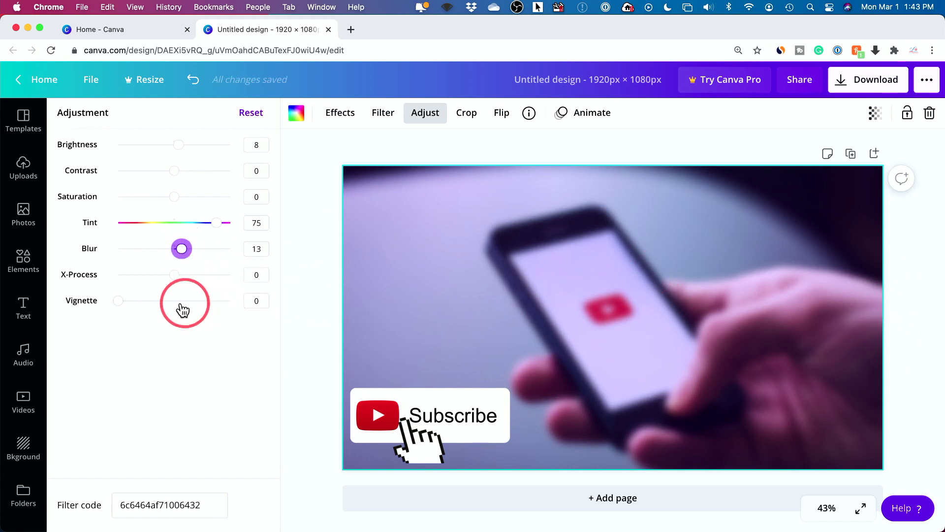
{"action": "left_click_drag", "start_coordinate": [118, 300], "coordinate": [163, 303]}
{"action": "left_click", "coordinate": [432, 194]}
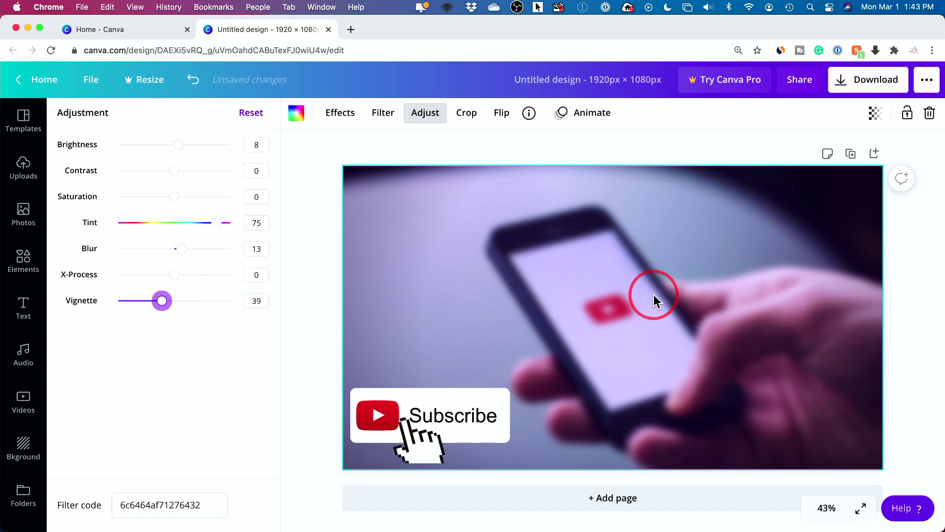
{"action": "left_click", "coordinate": [467, 112]}
{"action": "left_click", "coordinate": [379, 115]}
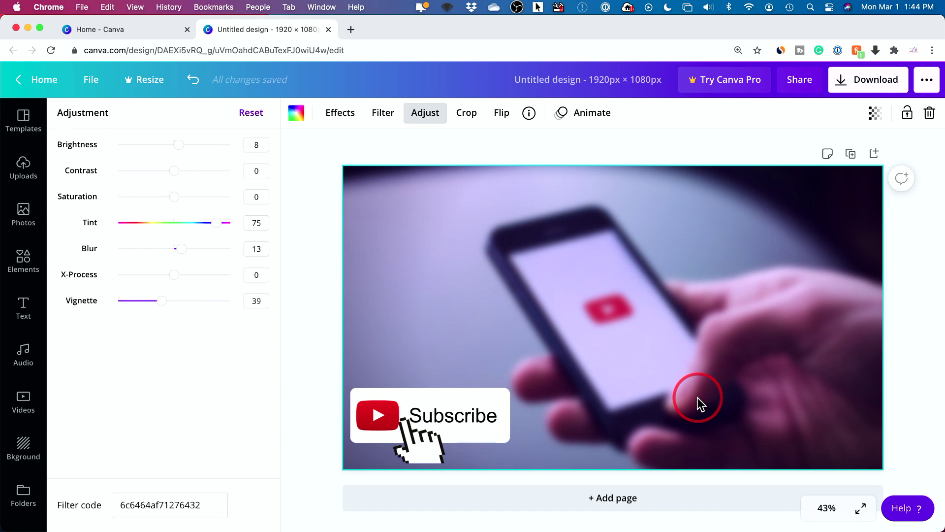
- Set the background photo's transparency to 66
{"action": "left_click", "coordinate": [877, 116]}
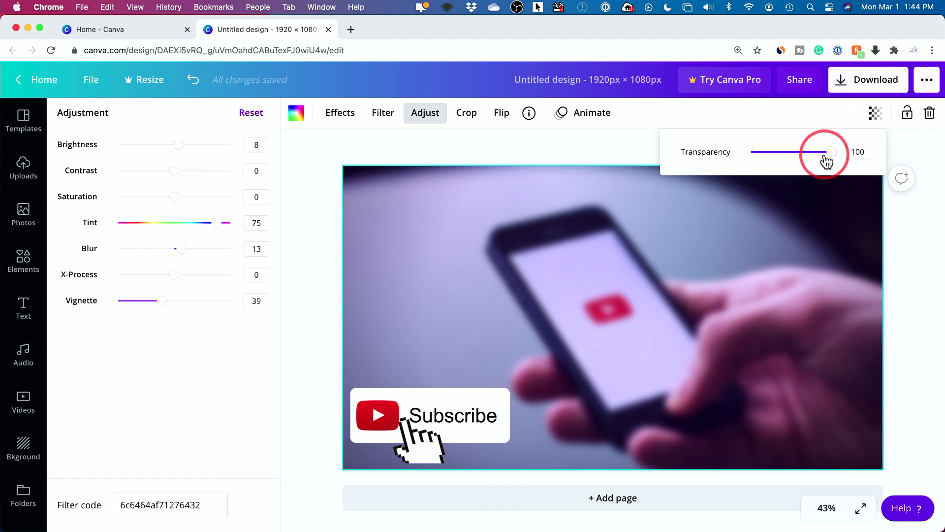
{"action": "left_click_drag", "start_coordinate": [825, 158], "coordinate": [751, 166]}
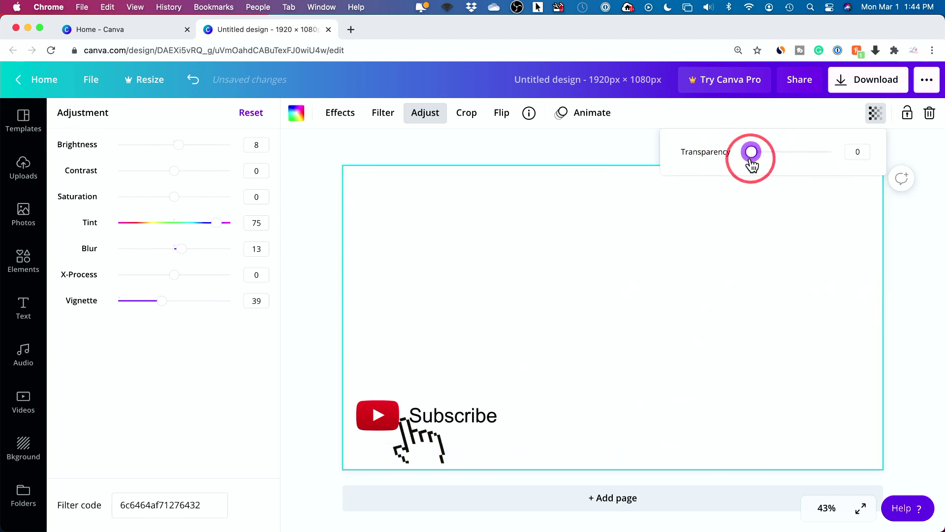
{"action": "left_click_drag", "start_coordinate": [752, 166], "coordinate": [848, 160]}
{"action": "left_click", "coordinate": [832, 106]}
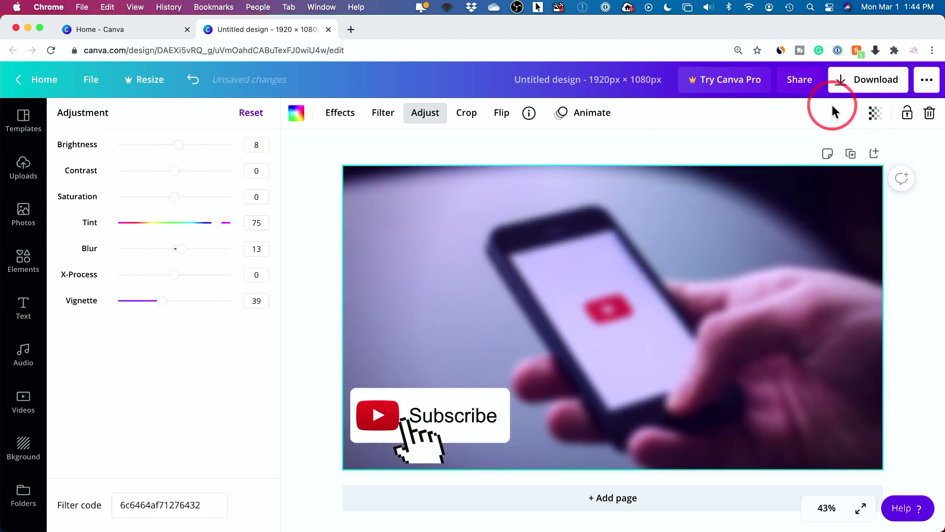
- Lock the photo in place, toggling the lock off and back on
{"action": "left_click", "coordinate": [895, 106]}
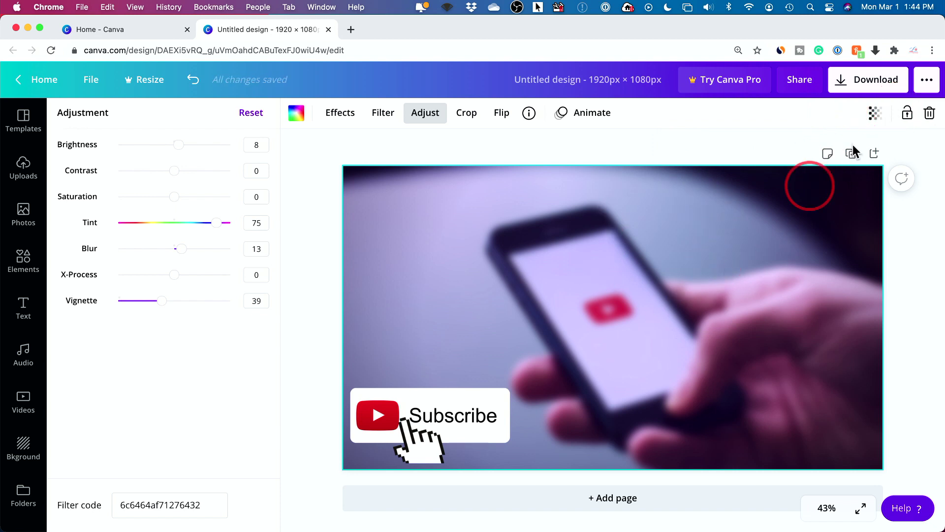
{"action": "left_click", "coordinate": [908, 119]}
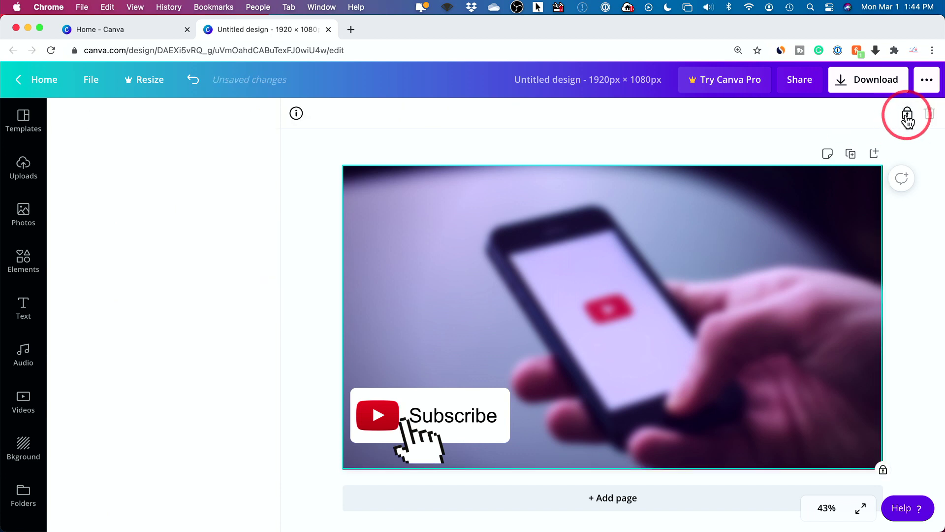
{"action": "left_click", "coordinate": [907, 118]}
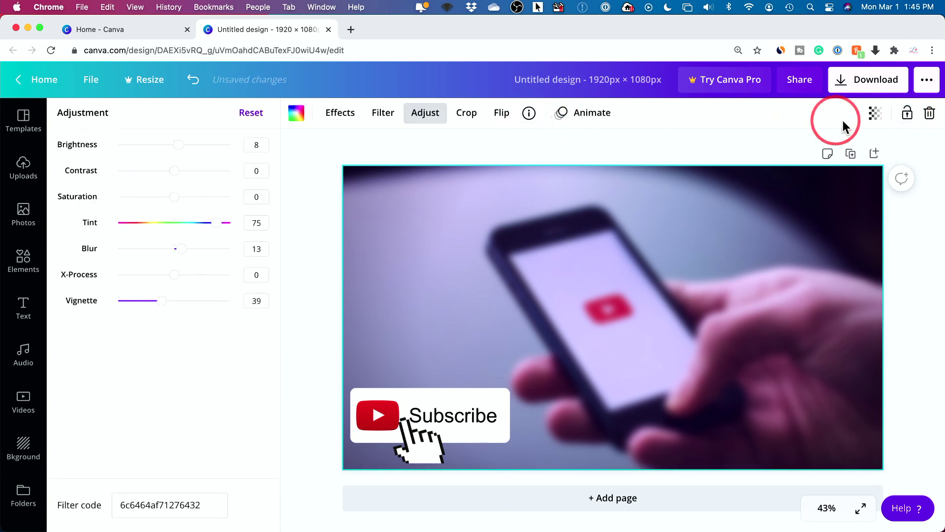
{"action": "left_click", "coordinate": [908, 118]}
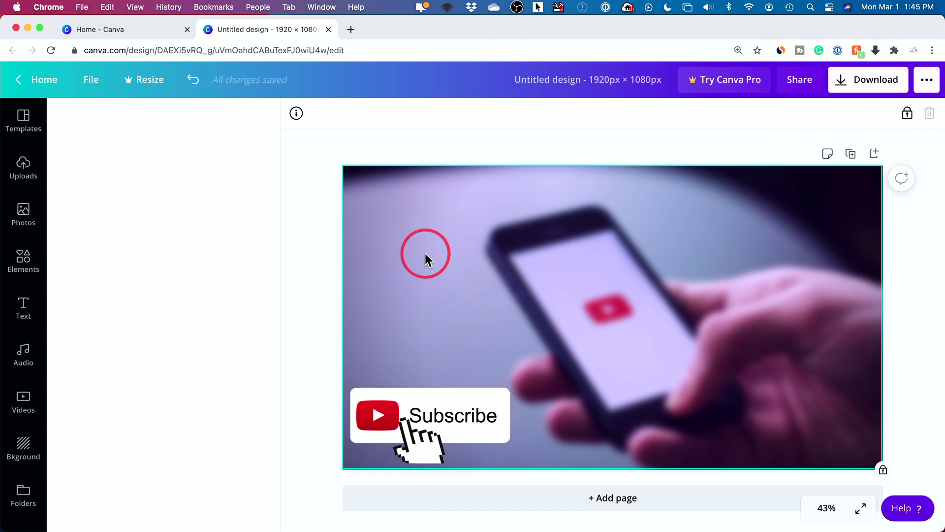
- Add the grey folded-paper shape, move it to the upper right and enlarge it to about 765 × 765
{"action": "left_click", "coordinate": [23, 268]}
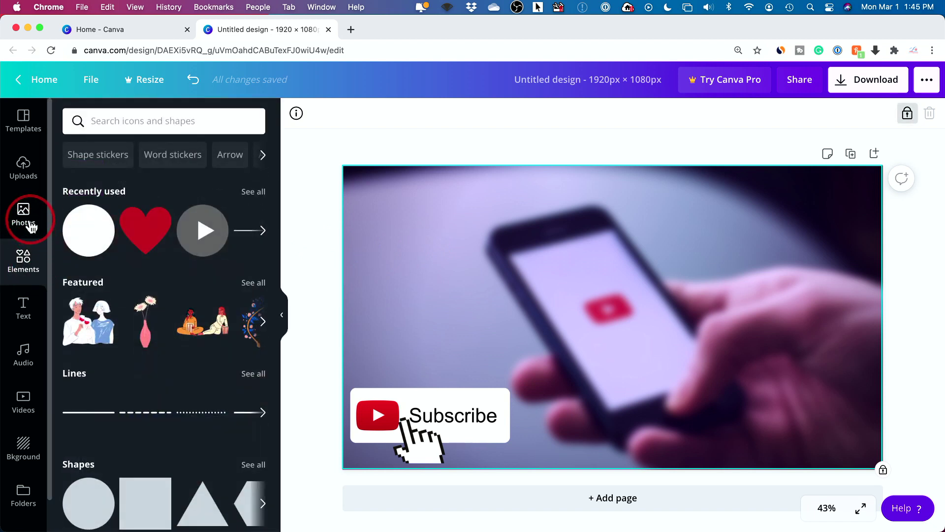
{"action": "scroll", "coordinate": [152, 320], "scroll_direction": "down", "scroll_amount": 4}
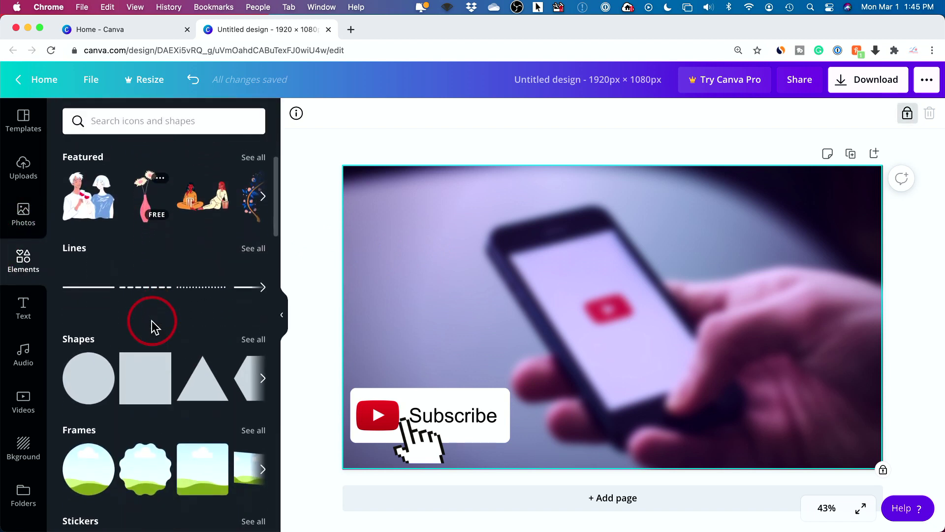
{"action": "left_click", "coordinate": [263, 322]}
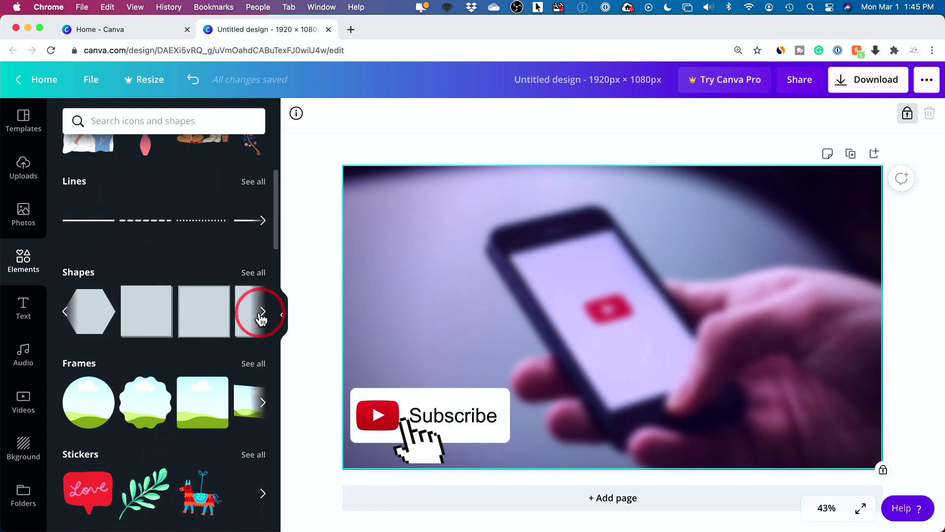
{"action": "left_click", "coordinate": [261, 319]}
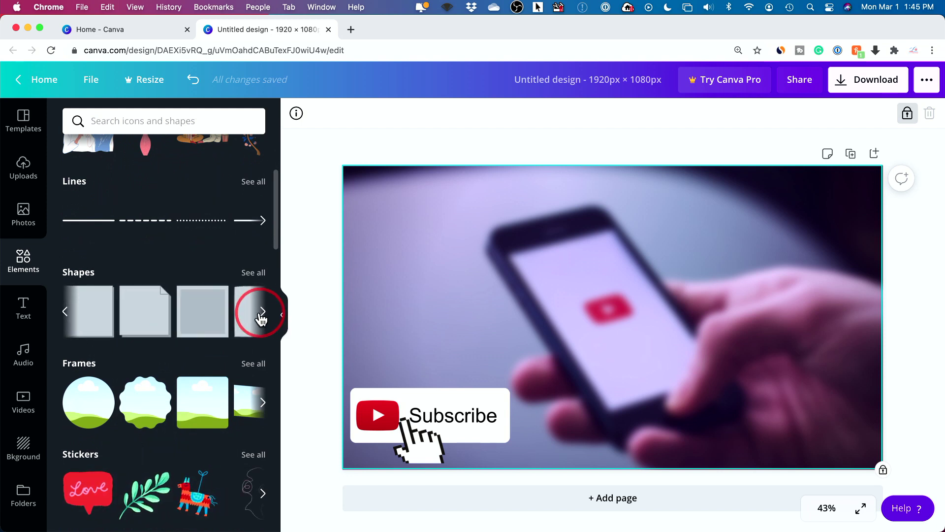
{"action": "left_click", "coordinate": [148, 324]}
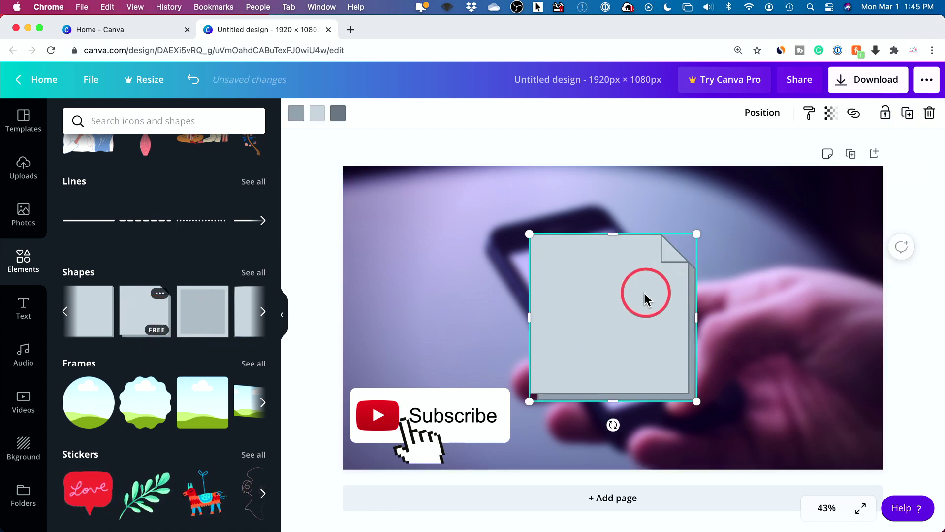
{"action": "left_click_drag", "start_coordinate": [643, 293], "coordinate": [795, 246]}
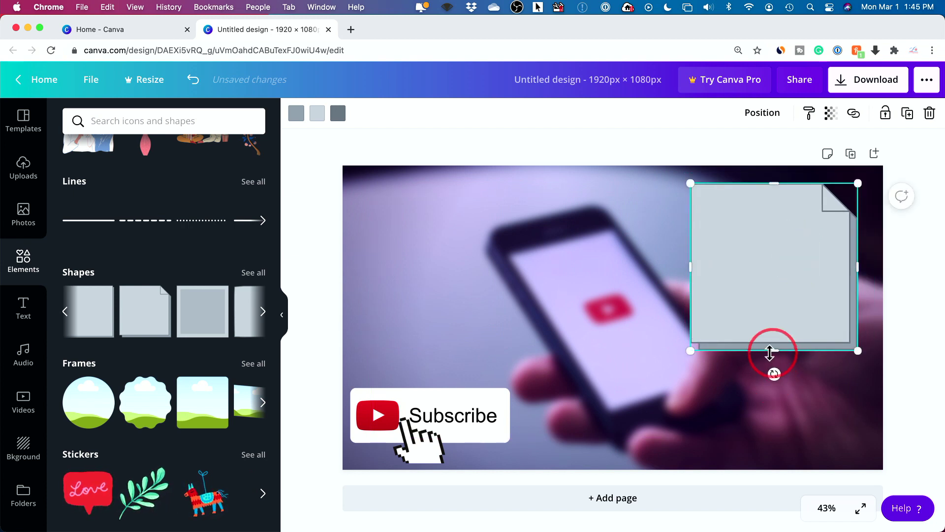
{"action": "left_click_drag", "start_coordinate": [693, 351], "coordinate": [659, 413]}
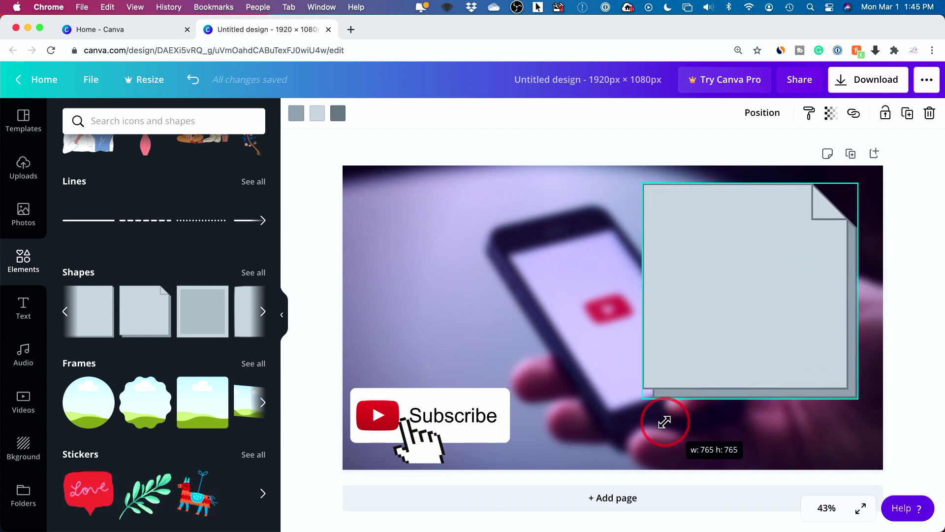
{"action": "left_click_drag", "start_coordinate": [686, 363], "coordinate": [692, 399]}
{"action": "scroll", "coordinate": [169, 386], "scroll_direction": "down", "scroll_amount": 10}
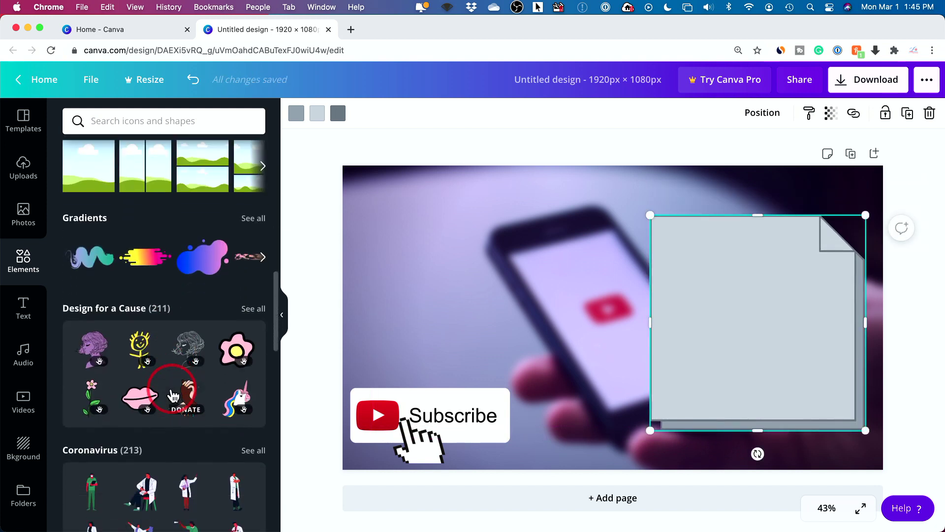
- Search elements for 'youtube' and add the outlined play-button sticker
{"action": "scroll", "coordinate": [173, 394], "scroll_direction": "up", "scroll_amount": 10}
{"action": "left_click", "coordinate": [134, 127]}
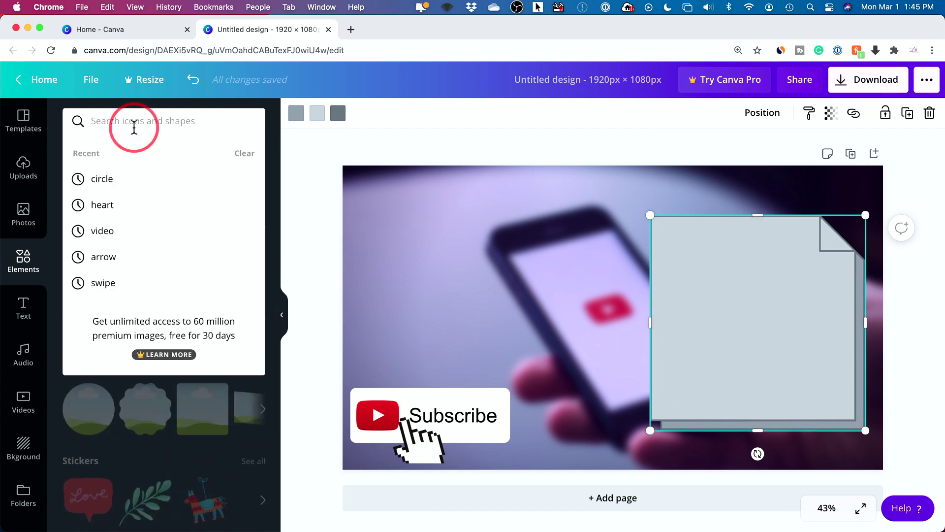
{"action": "type", "text": "youtube"}
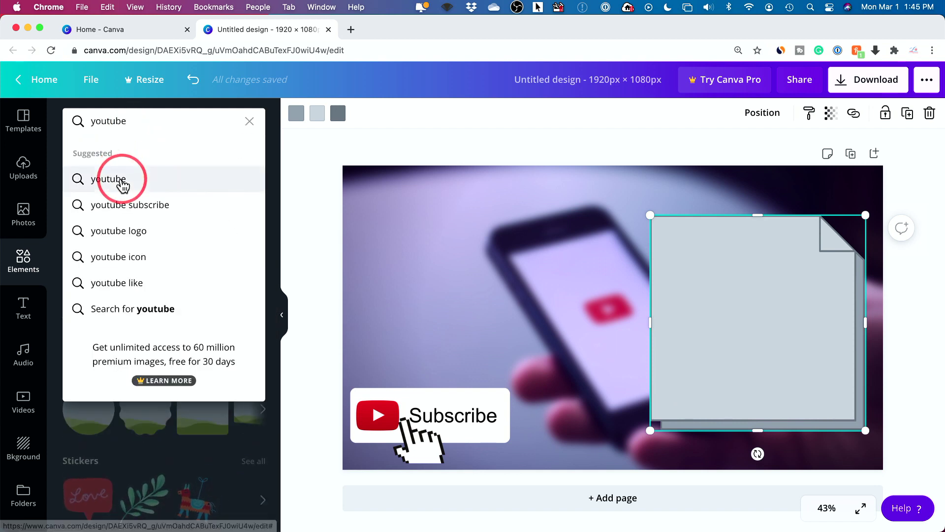
{"action": "left_click", "coordinate": [109, 179]}
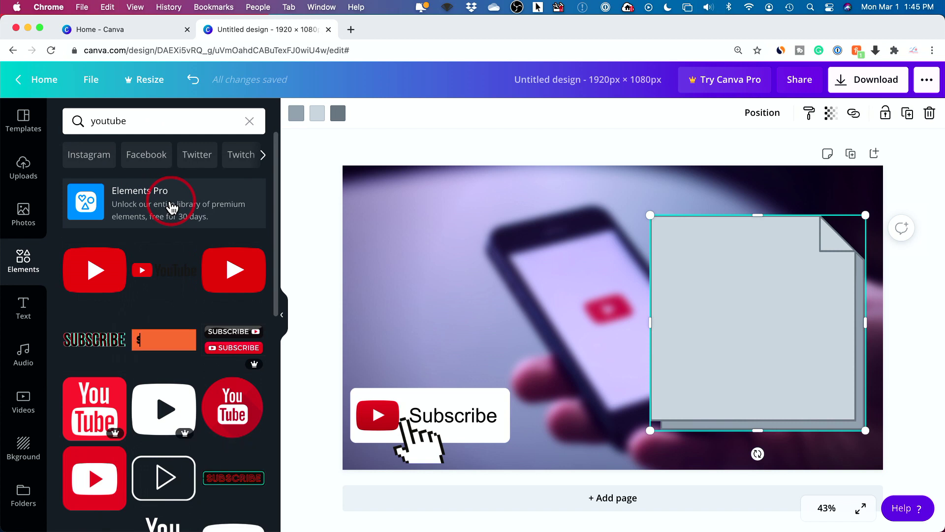
{"action": "scroll", "coordinate": [138, 333], "scroll_direction": "down", "scroll_amount": 3}
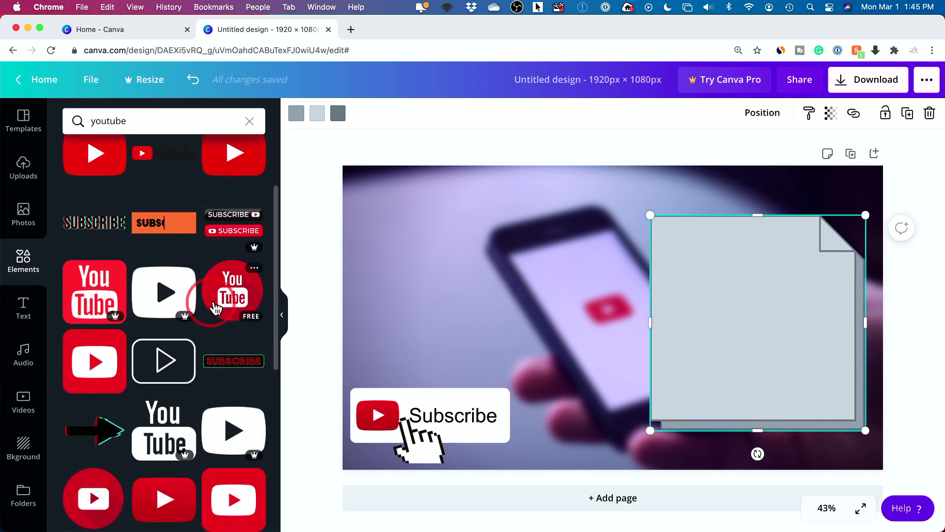
{"action": "left_click", "coordinate": [162, 364]}
- Move the sticker to the top-left corner, shrink it to about 266 × 187, and clear the search
{"action": "left_click_drag", "start_coordinate": [612, 312], "coordinate": [452, 237]}
{"action": "left_click_drag", "start_coordinate": [528, 299], "coordinate": [427, 237]}
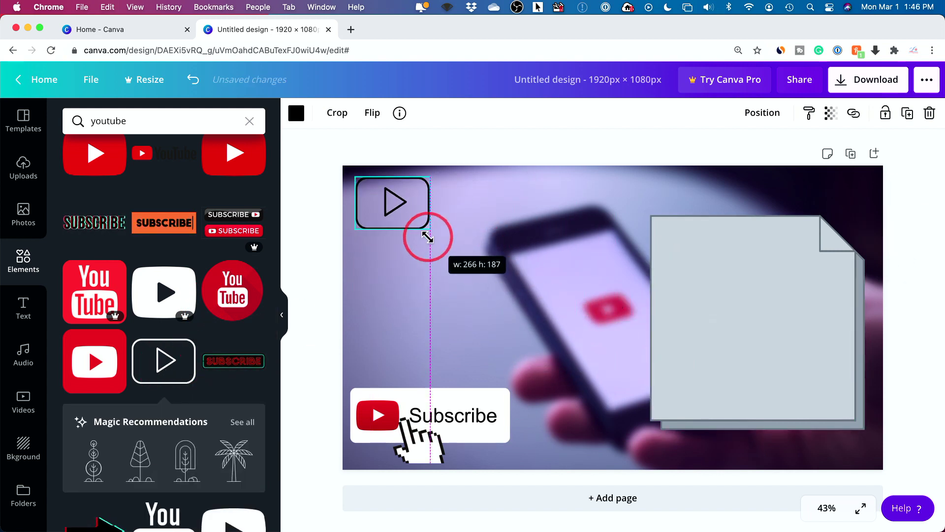
{"action": "left_click", "coordinate": [359, 152]}
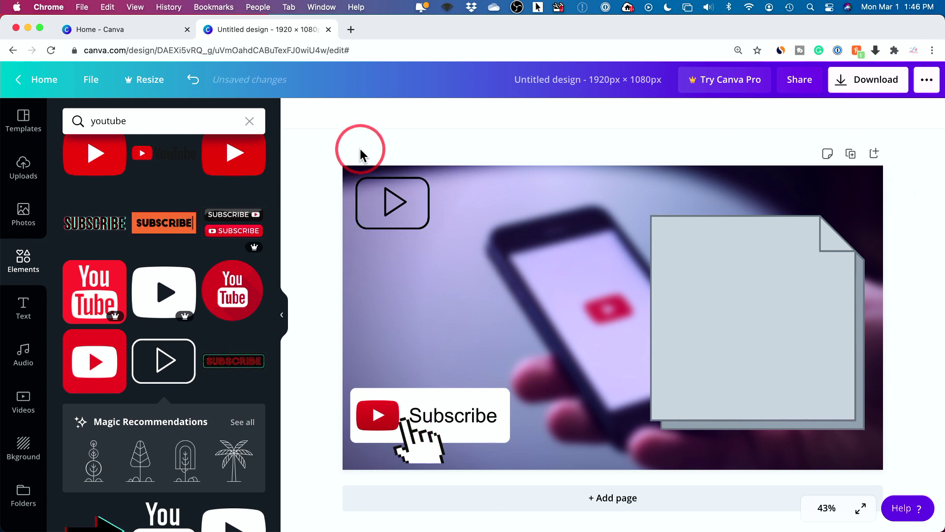
{"action": "scroll", "coordinate": [150, 298], "scroll_direction": "up", "scroll_amount": 3}
{"action": "scroll", "coordinate": [150, 298], "scroll_direction": "down", "scroll_amount": 10}
{"action": "scroll", "coordinate": [151, 298], "scroll_direction": "up", "scroll_amount": 10}
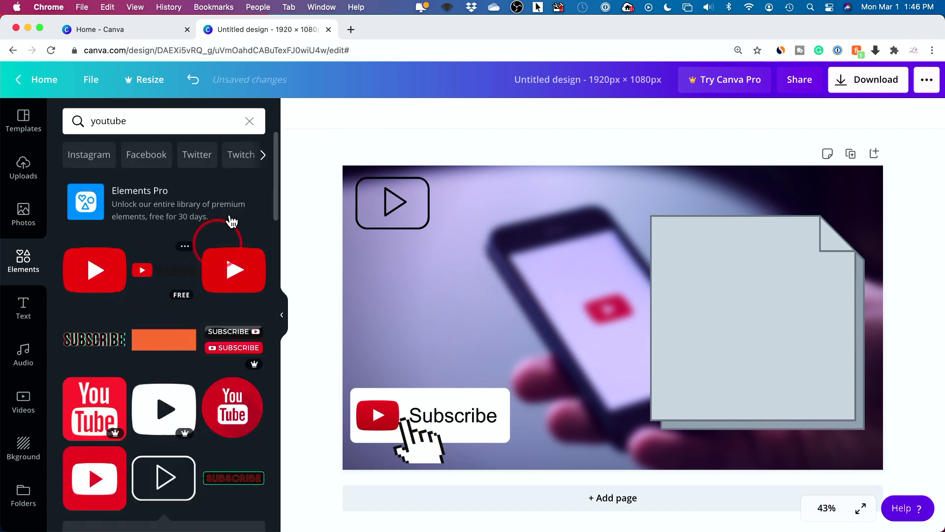
{"action": "left_click", "coordinate": [250, 121]}
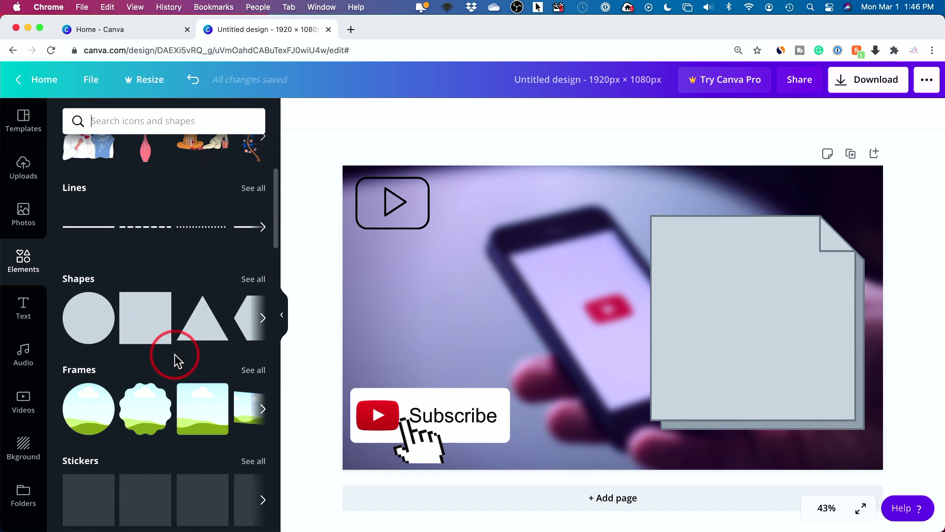
- Change the folded-paper shape's fill to Black from Document Colors after trying white and blue
{"action": "left_click_drag", "start_coordinate": [742, 308], "coordinate": [741, 298]}
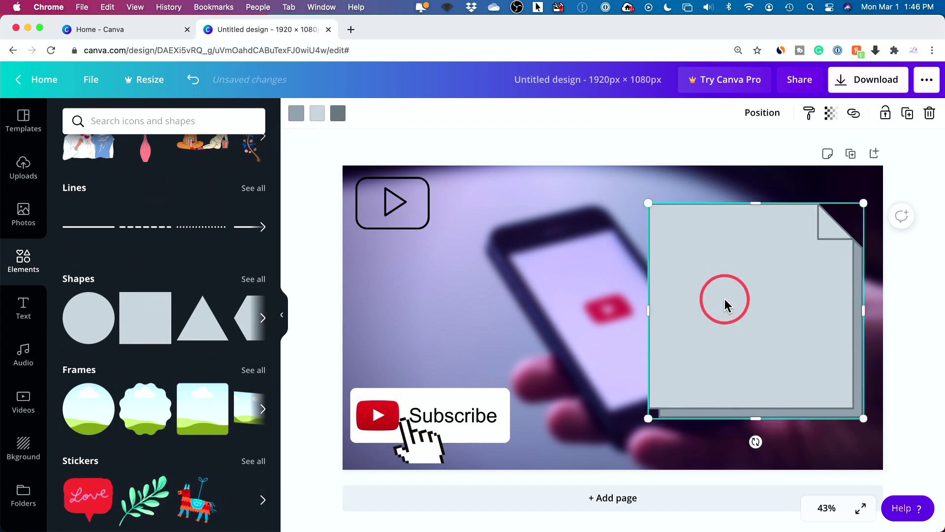
{"action": "left_click", "coordinate": [314, 122]}
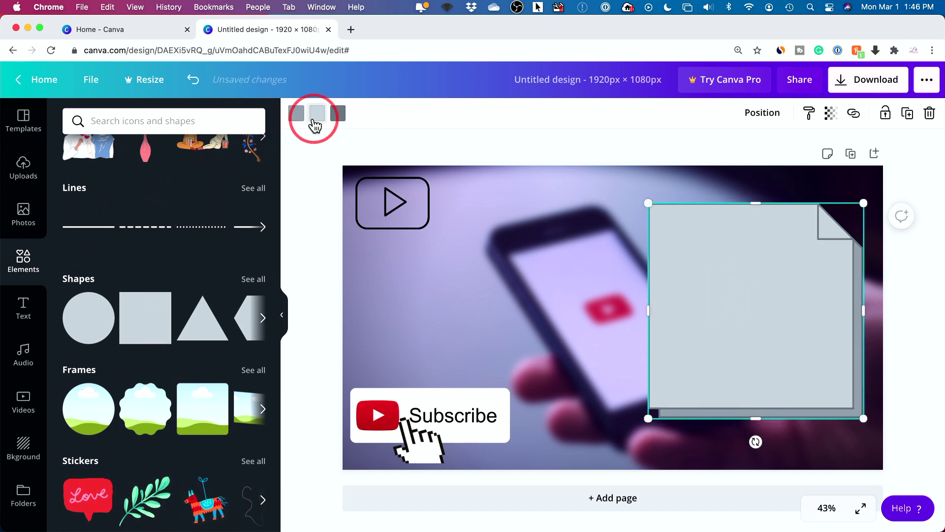
{"action": "left_click", "coordinate": [318, 117]}
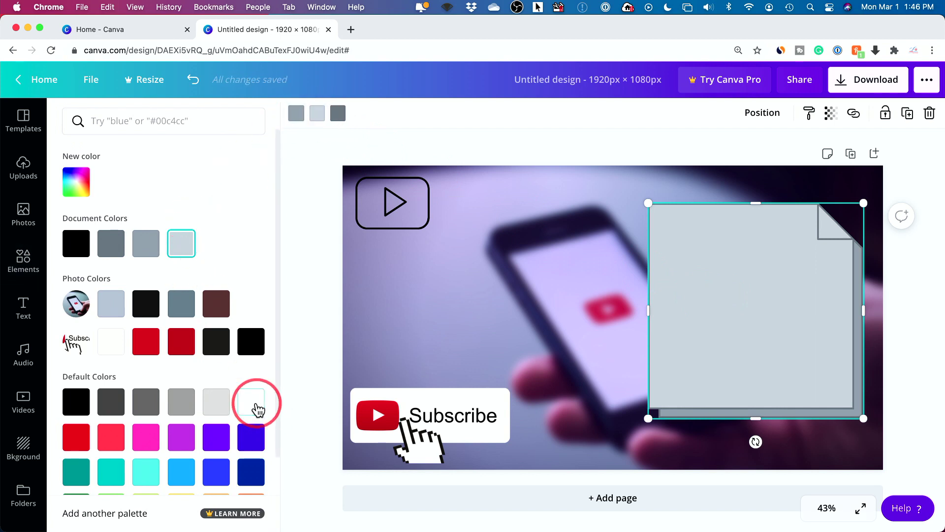
{"action": "scroll", "coordinate": [253, 401], "scroll_direction": "down", "scroll_amount": 2}
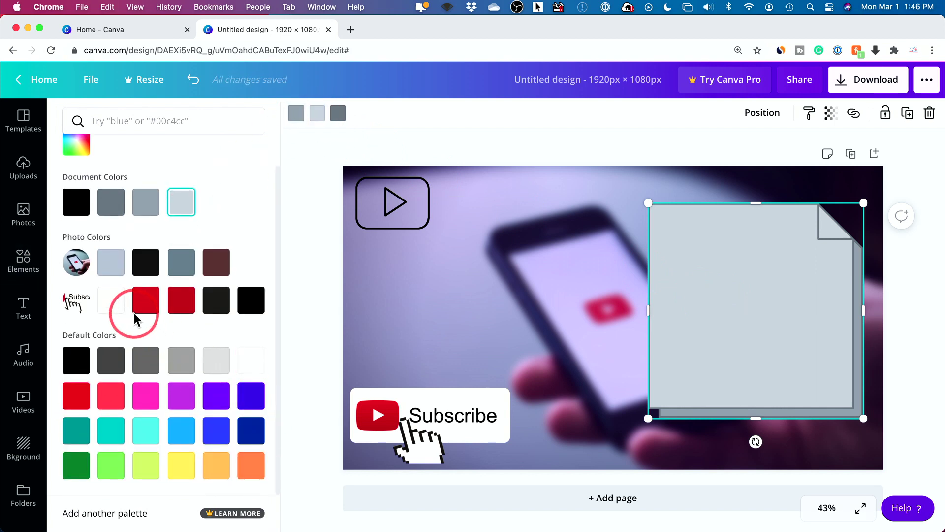
{"action": "left_click", "coordinate": [114, 307]}
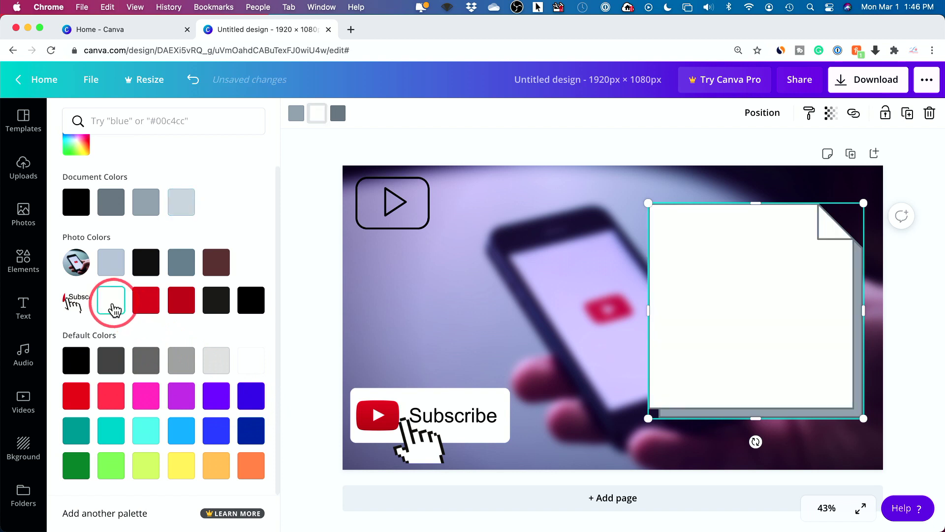
{"action": "left_click", "coordinate": [216, 429]}
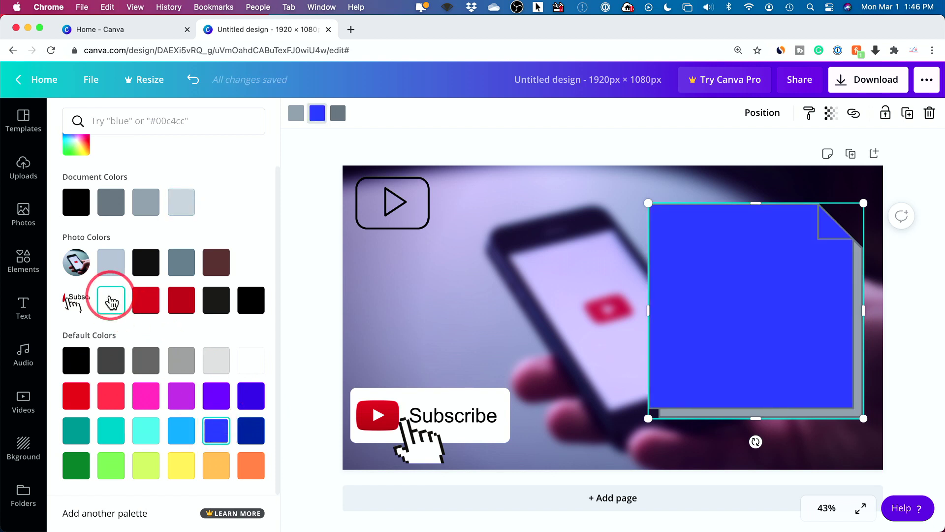
{"action": "left_click", "coordinate": [111, 302]}
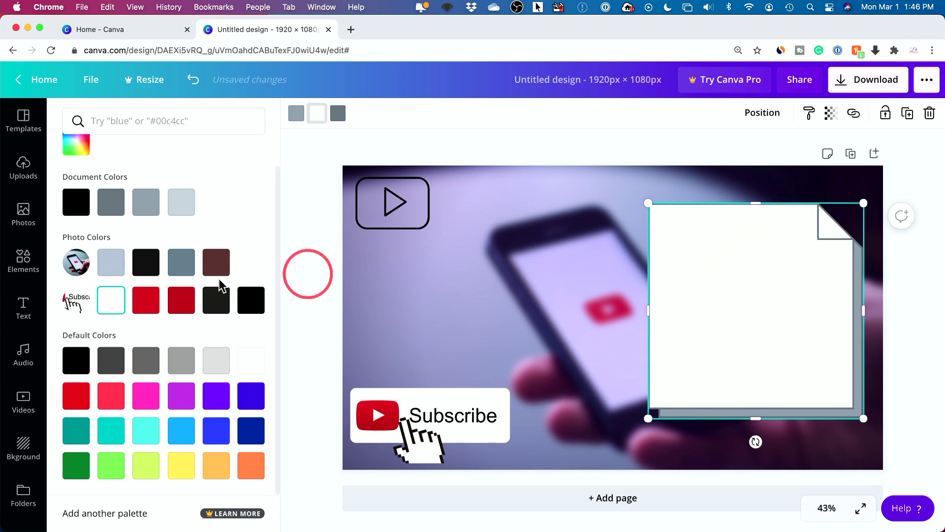
{"action": "scroll", "coordinate": [172, 286], "scroll_direction": "up", "scroll_amount": 1}
{"action": "left_click", "coordinate": [83, 252]}
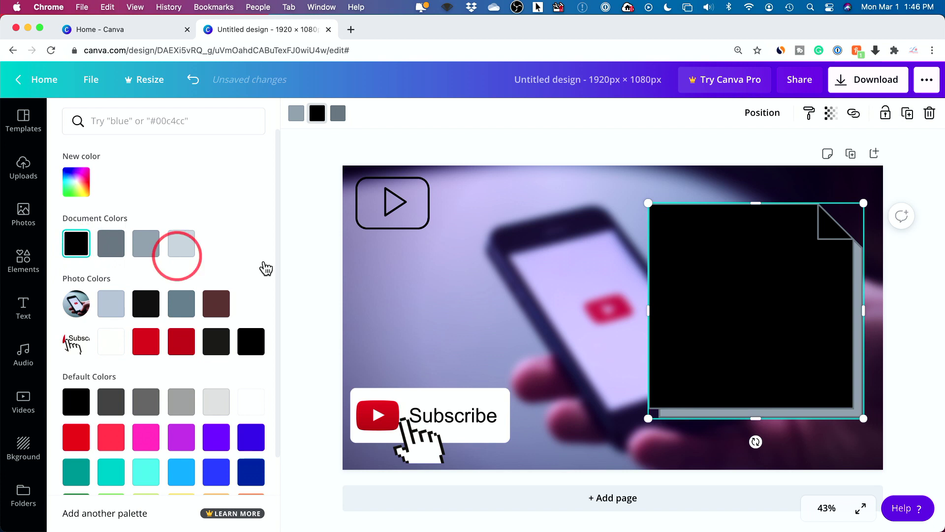
- Add a default 'Add a heading' text box from the Text panel
{"action": "left_click", "coordinate": [23, 310]}
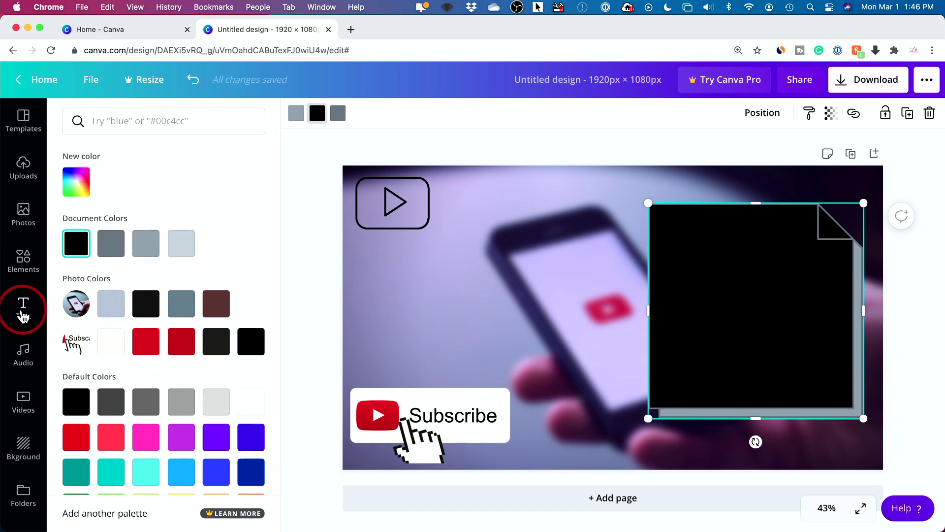
{"action": "left_click", "coordinate": [25, 306]}
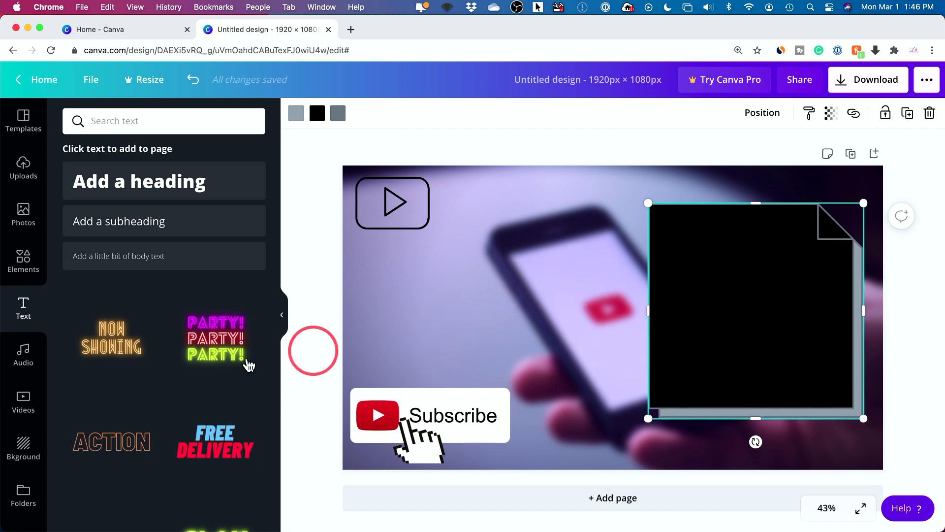
{"action": "scroll", "coordinate": [139, 365], "scroll_direction": "down", "scroll_amount": 3}
{"action": "scroll", "coordinate": [139, 368], "scroll_direction": "up", "scroll_amount": 3}
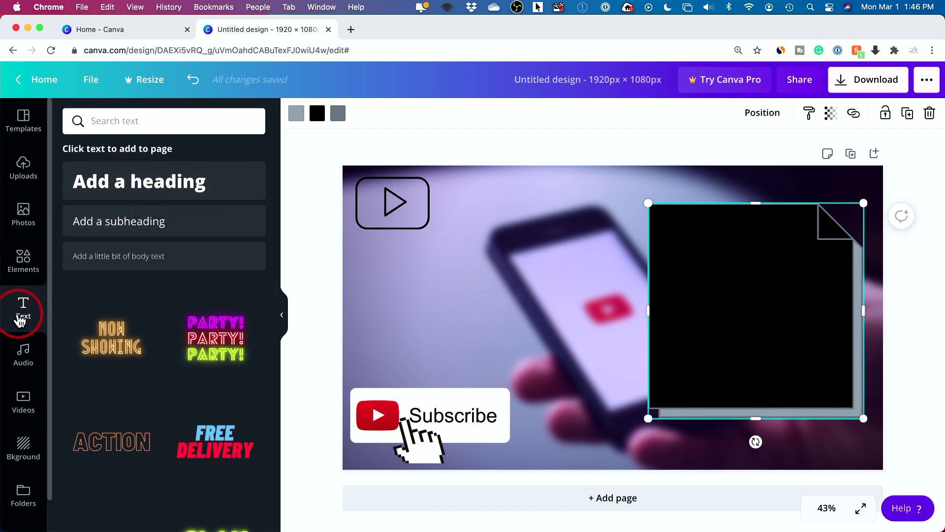
{"action": "scroll", "coordinate": [162, 348], "scroll_direction": "down", "scroll_amount": 10}
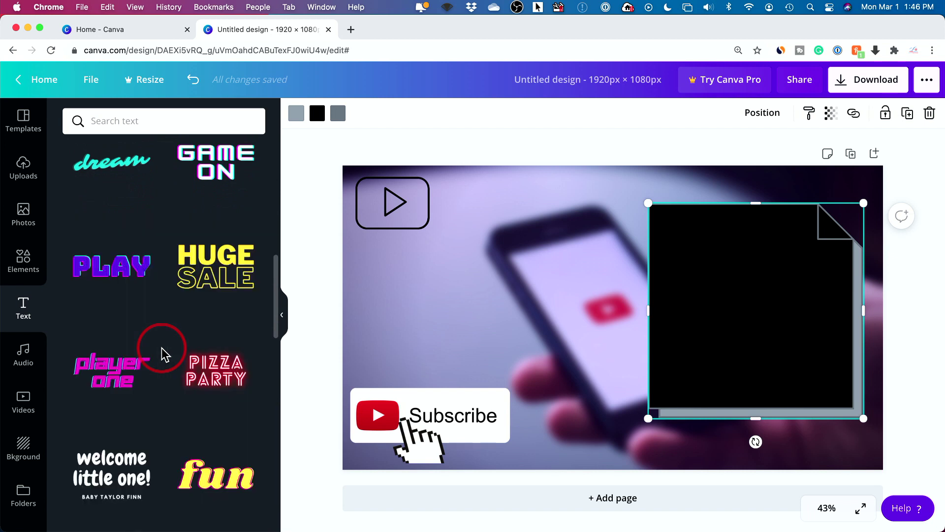
{"action": "scroll", "coordinate": [162, 348], "scroll_direction": "down", "scroll_amount": 2}
{"action": "scroll", "coordinate": [162, 347], "scroll_direction": "down", "scroll_amount": 1}
{"action": "scroll", "coordinate": [161, 348], "scroll_direction": "up", "scroll_amount": 12}
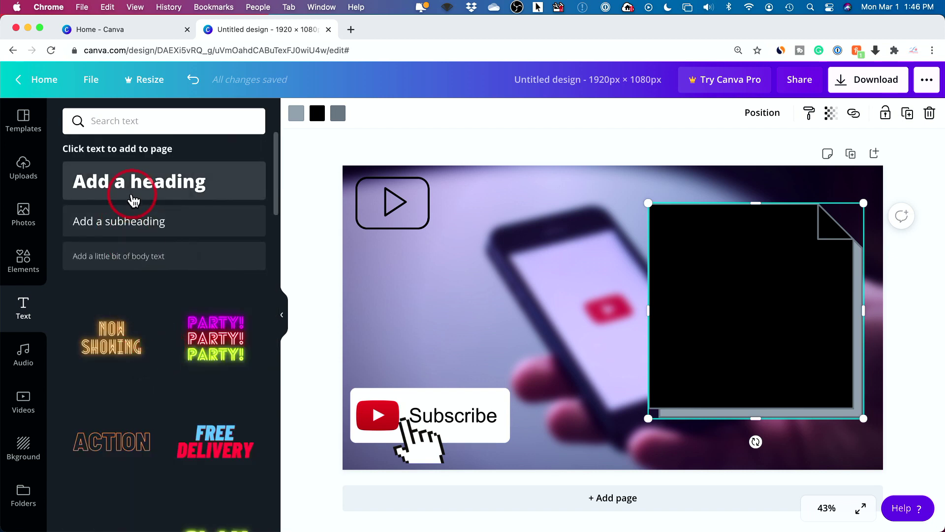
{"action": "left_click", "coordinate": [134, 196]}
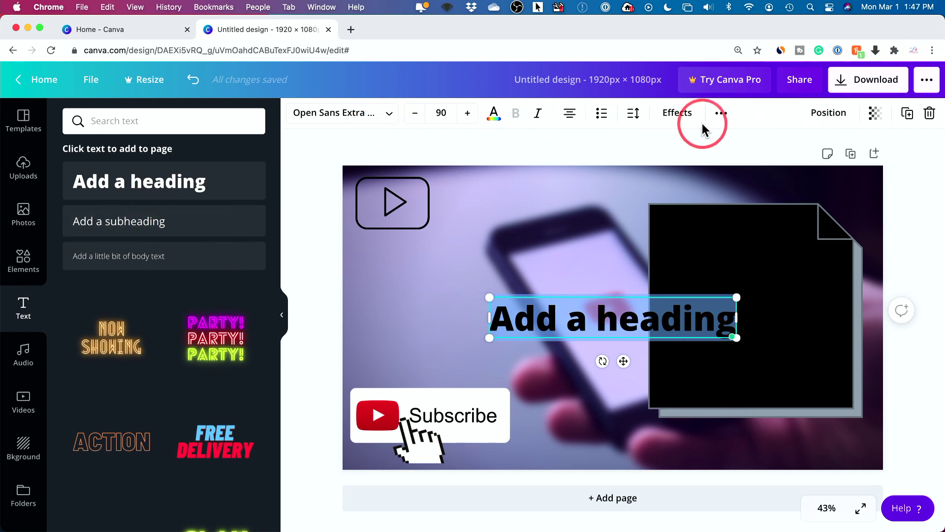
- Make the heading text white and set it in Anton, leaving italic off
{"action": "left_click", "coordinate": [494, 114]}
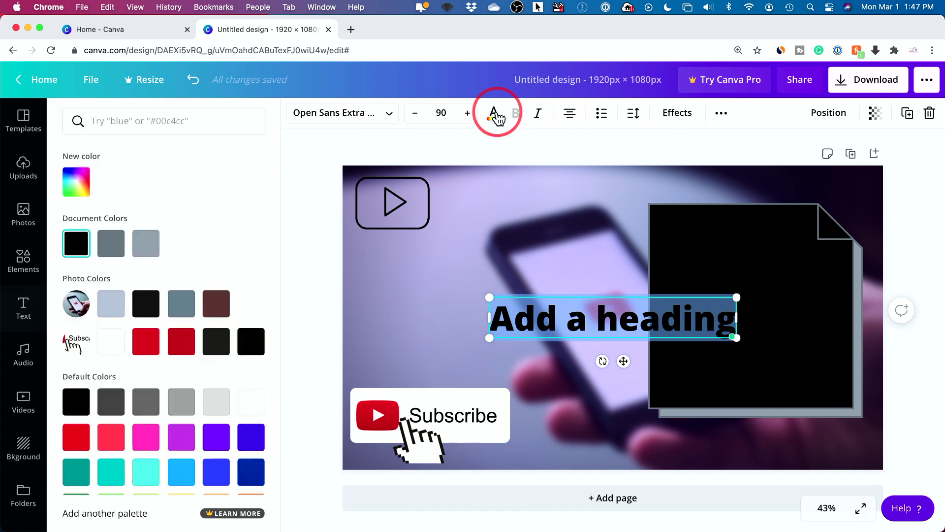
{"action": "left_click", "coordinate": [113, 346]}
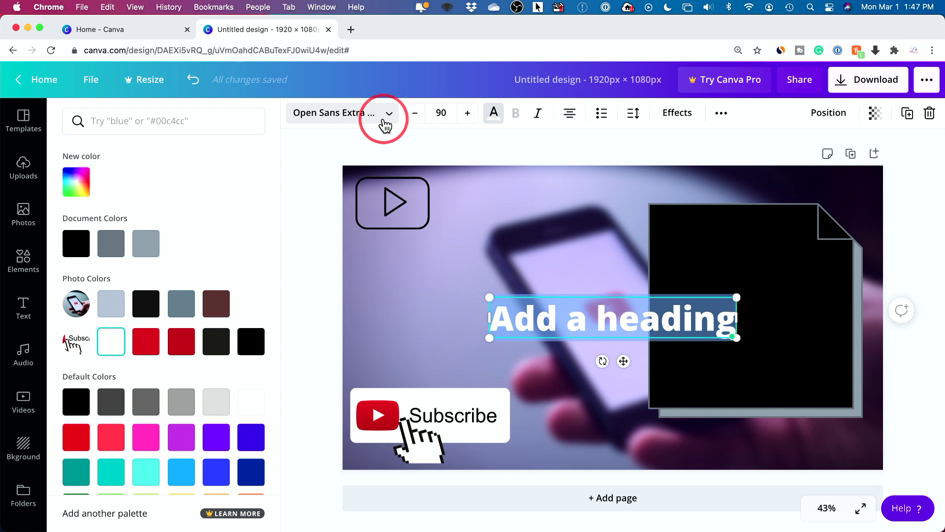
{"action": "left_click", "coordinate": [384, 124]}
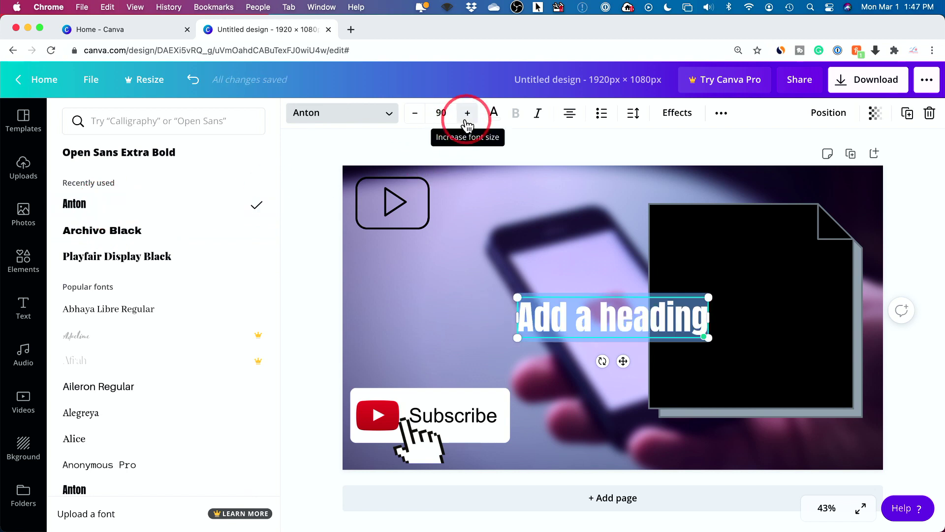
{"action": "left_click", "coordinate": [539, 121]}
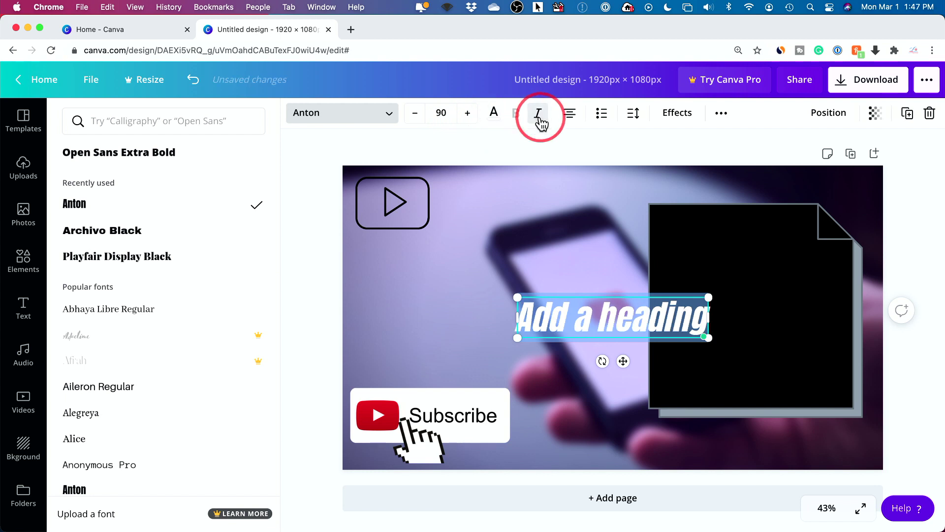
{"action": "left_click", "coordinate": [539, 121]}
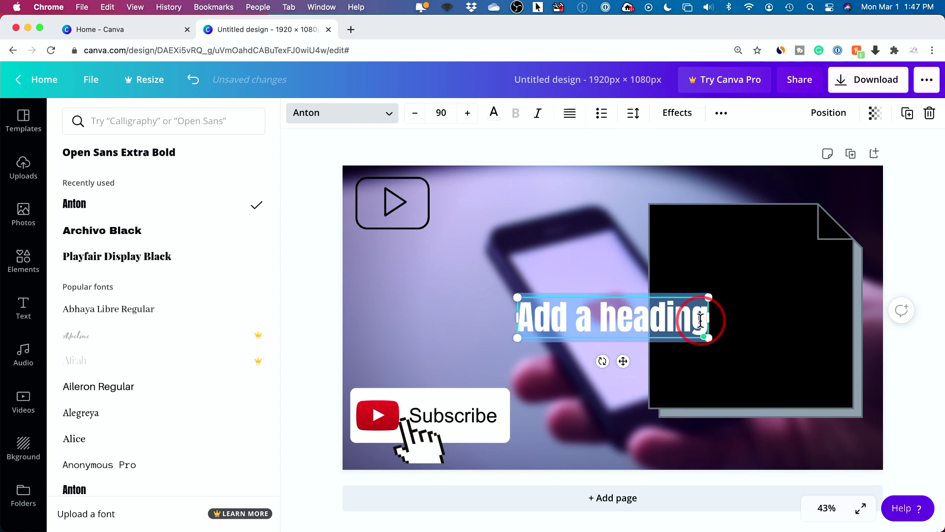
{"action": "left_click", "coordinate": [677, 111]}
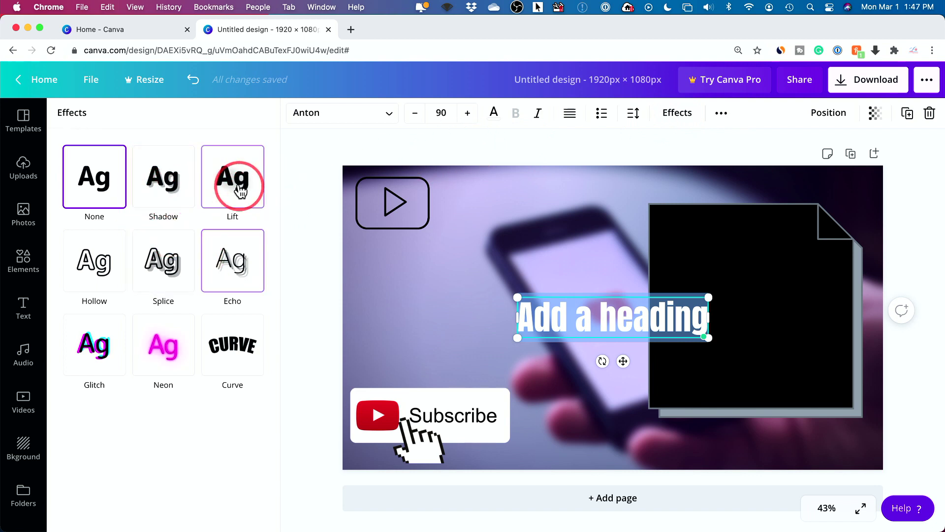
- Apply the Lift effect, shrink the heading to size 85 and centre it on the black card
{"action": "left_click", "coordinate": [223, 198]}
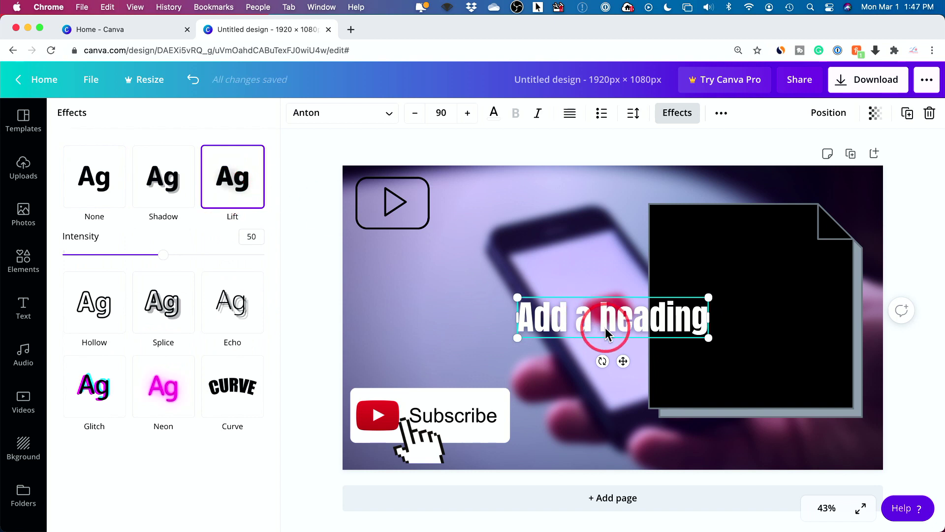
{"action": "left_click_drag", "start_coordinate": [579, 318], "coordinate": [706, 272]}
{"action": "left_click_drag", "start_coordinate": [716, 267], "coordinate": [720, 270]}
{"action": "left_click_drag", "start_coordinate": [841, 247], "coordinate": [830, 252]}
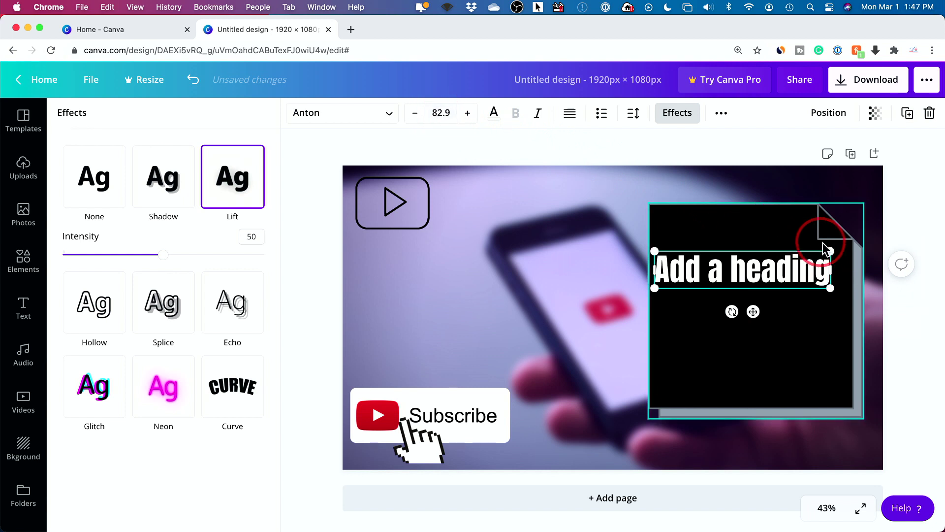
{"action": "mouse_move", "coordinate": [831, 251]}
{"action": "left_mouse_down"}
{"action": "mouse_move", "coordinate": [807, 260]}
{"action": "mouse_move", "coordinate": [840, 249]}
{"action": "mouse_move", "coordinate": [832, 252]}
{"action": "left_mouse_up"}
{"action": "left_click_drag", "start_coordinate": [748, 268], "coordinate": [743, 276]}
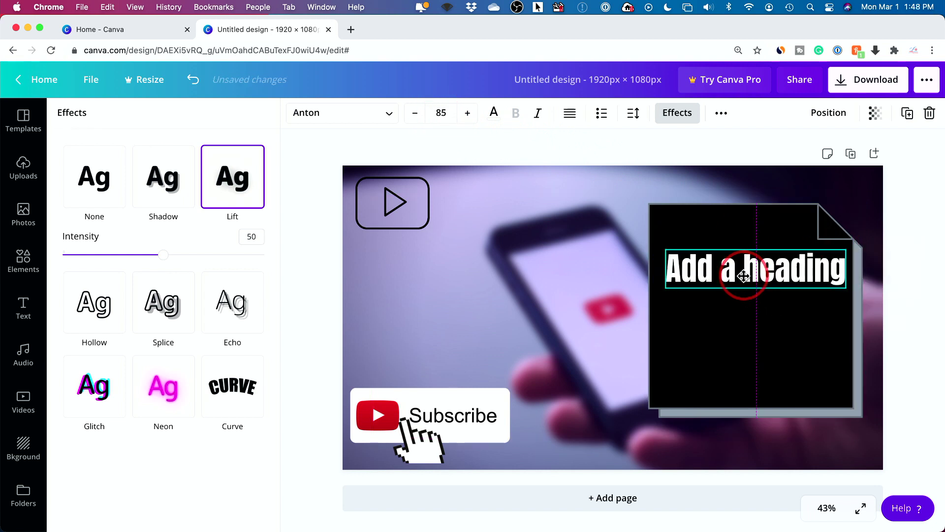
{"action": "left_click", "coordinate": [790, 285]}
{"action": "double_click", "coordinate": [748, 273]}
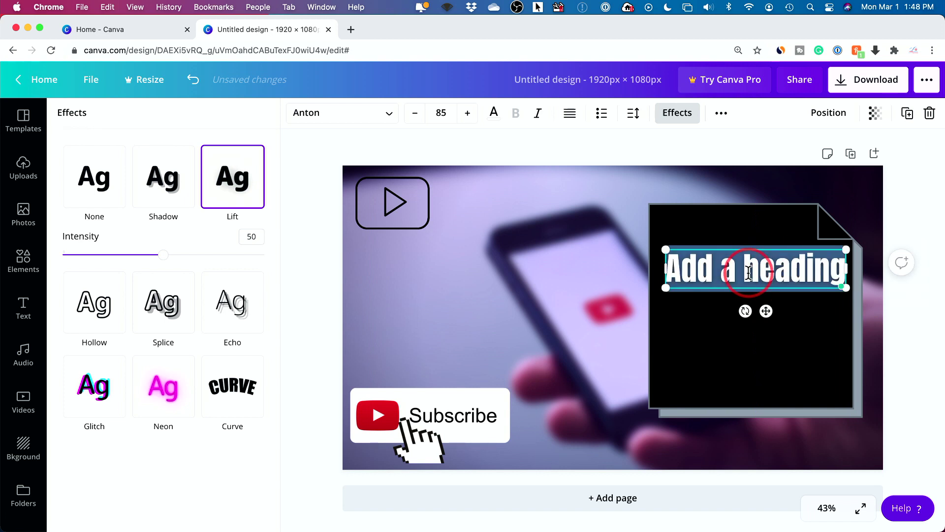
- Replace the heading text with 'HOW TO GET MORE SUBSCRIBERS ON YOUTUBE'
{"action": "type", "text": "how to"}
{"action": "key", "text": "super+a"}
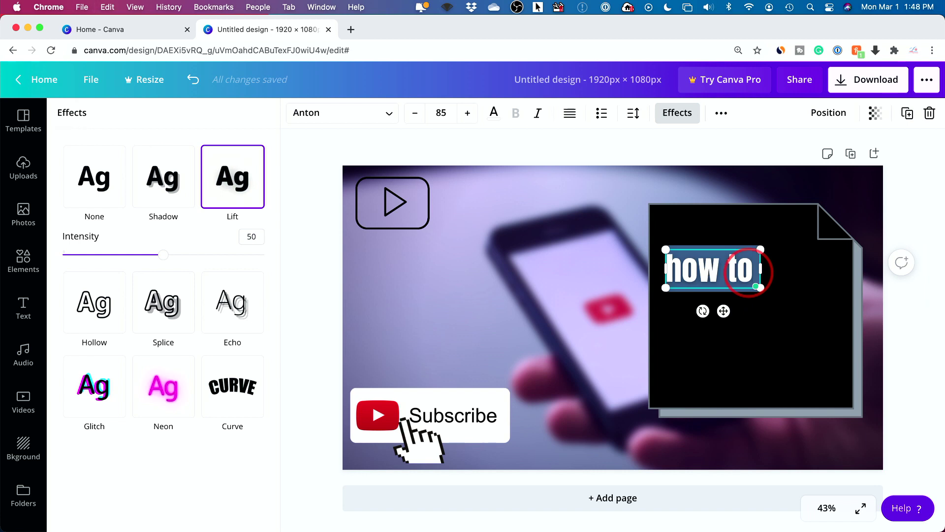
{"action": "type", "text": "HOW TO"}
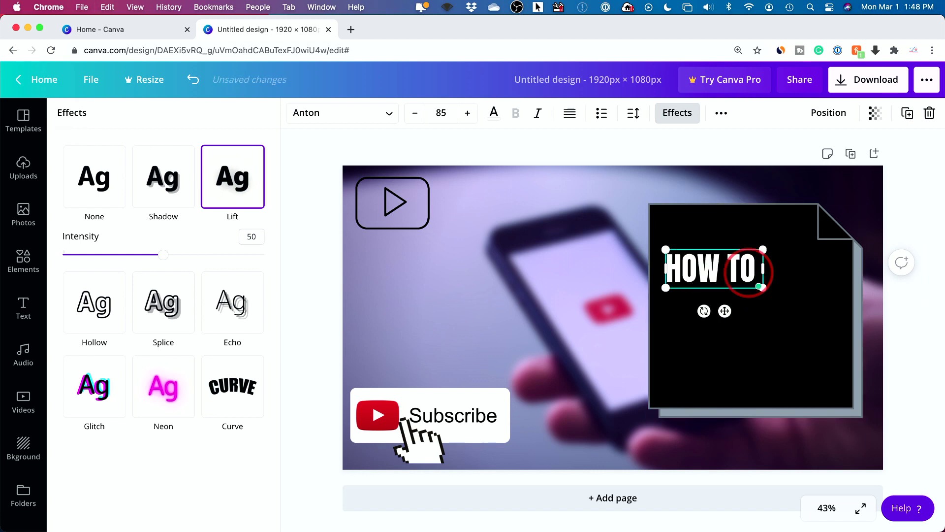
{"action": "type", "text": " GET MORE SUB"}
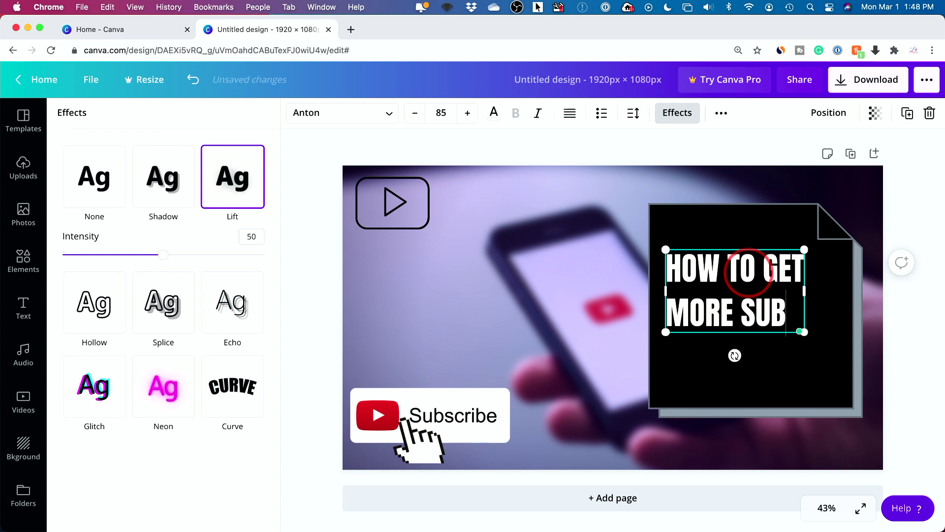
{"action": "type", "text": "SCRIBERS ON YOUTUBE"}
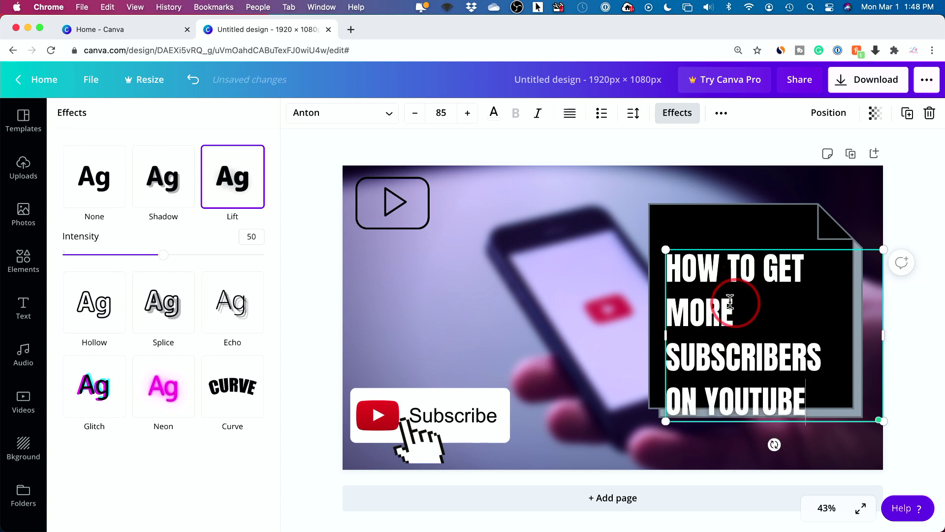
- Centre-align the heading and move it up onto the black card
{"action": "left_click", "coordinate": [570, 115]}
{"action": "left_click", "coordinate": [569, 115]}
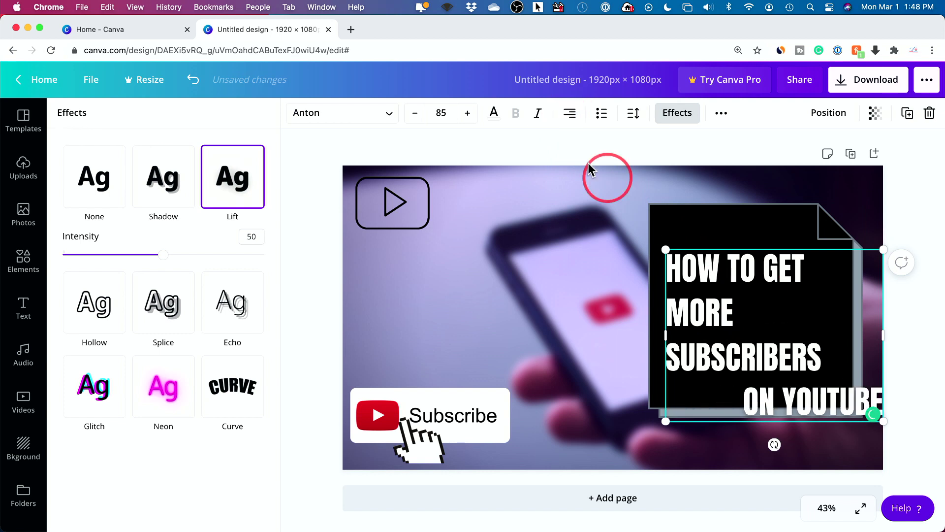
{"action": "left_click", "coordinate": [567, 116]}
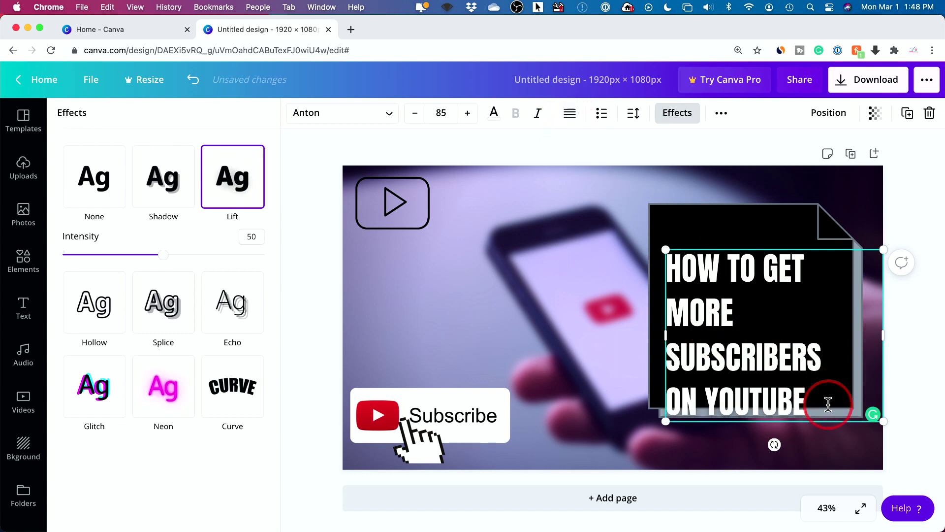
{"action": "left_click_drag", "start_coordinate": [829, 401], "coordinate": [635, 249]}
{"action": "left_click", "coordinate": [567, 116]}
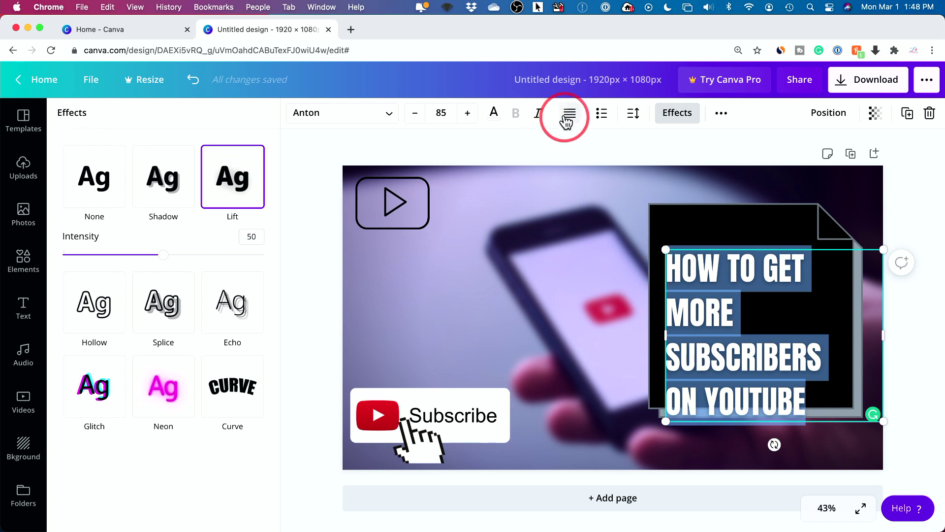
{"action": "left_click", "coordinate": [567, 118]}
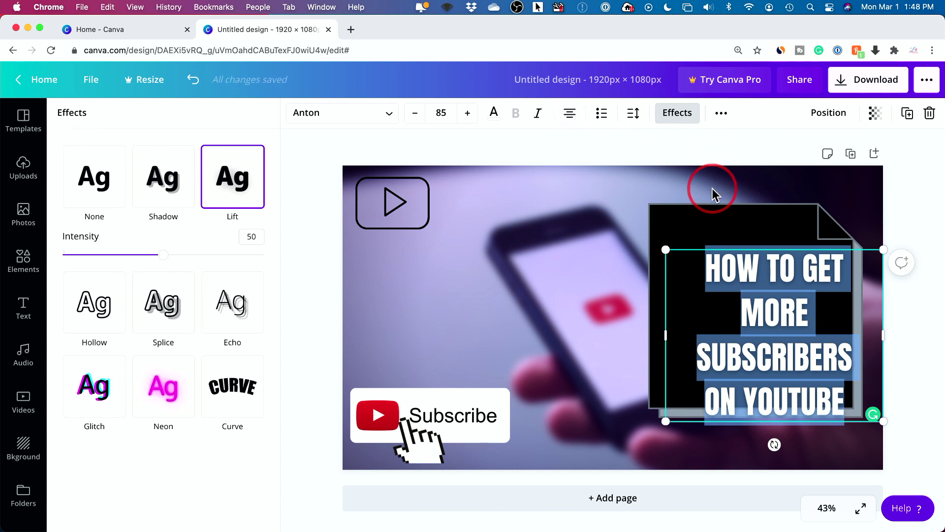
{"action": "key", "text": "Escape"}
{"action": "left_click", "coordinate": [914, 244]}
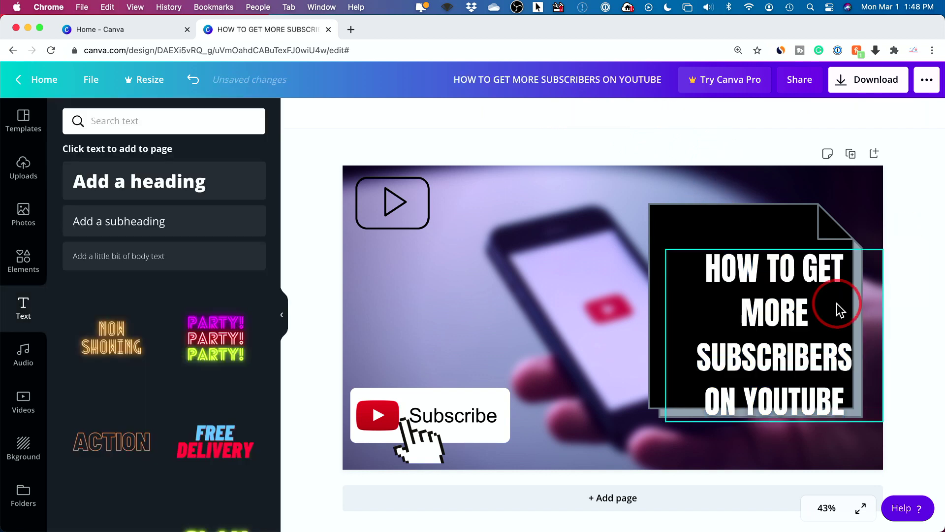
{"action": "left_click_drag", "start_coordinate": [788, 317], "coordinate": [759, 283]}
- Delete the play-button graphic, then unlock the background photo and detach it from the page background
{"action": "left_click", "coordinate": [392, 209]}
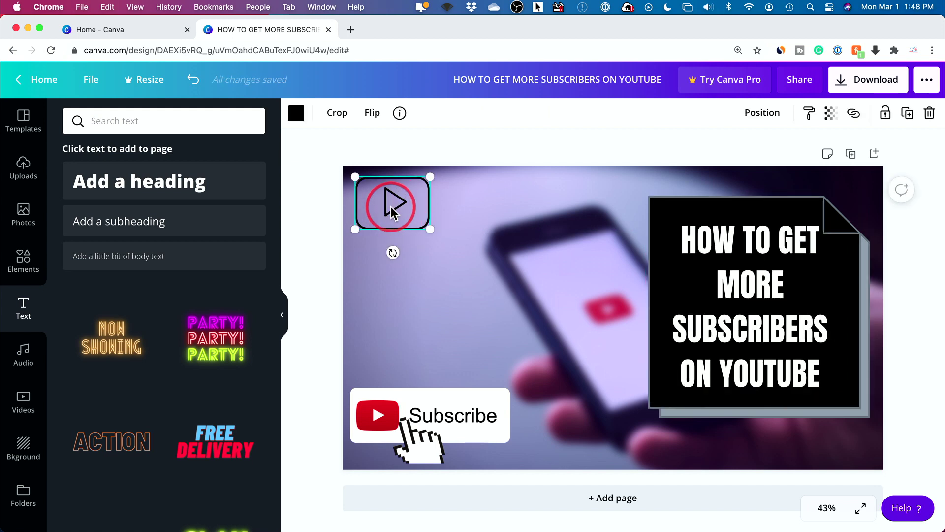
{"action": "key", "text": "BackSpace"}
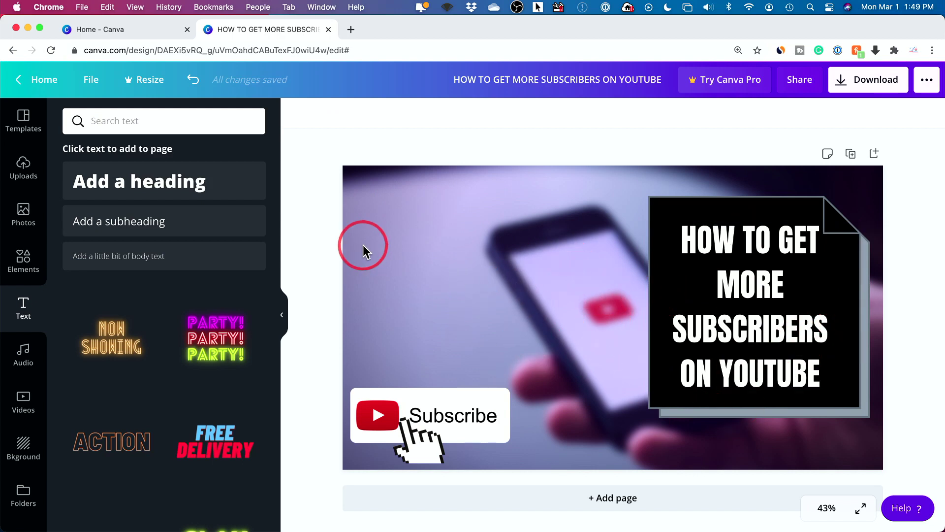
{"action": "left_click", "coordinate": [374, 239]}
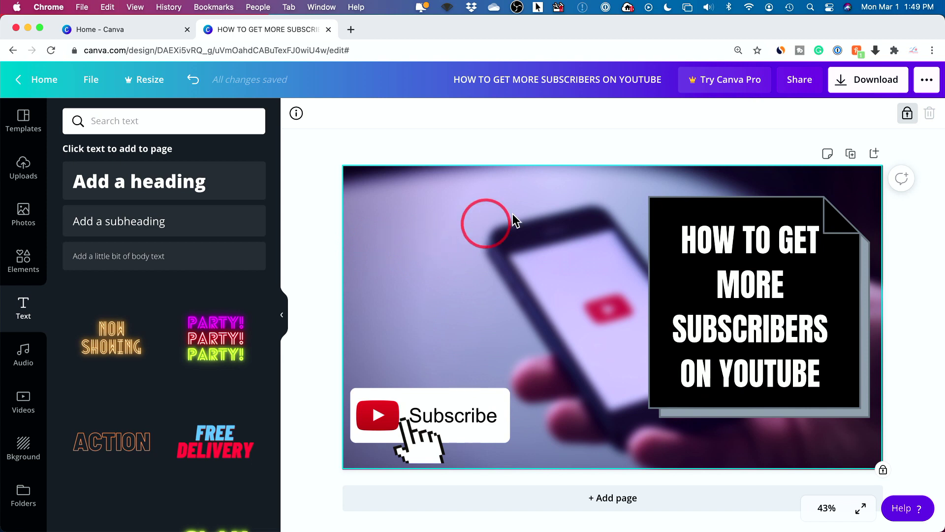
{"action": "left_click", "coordinate": [907, 113]}
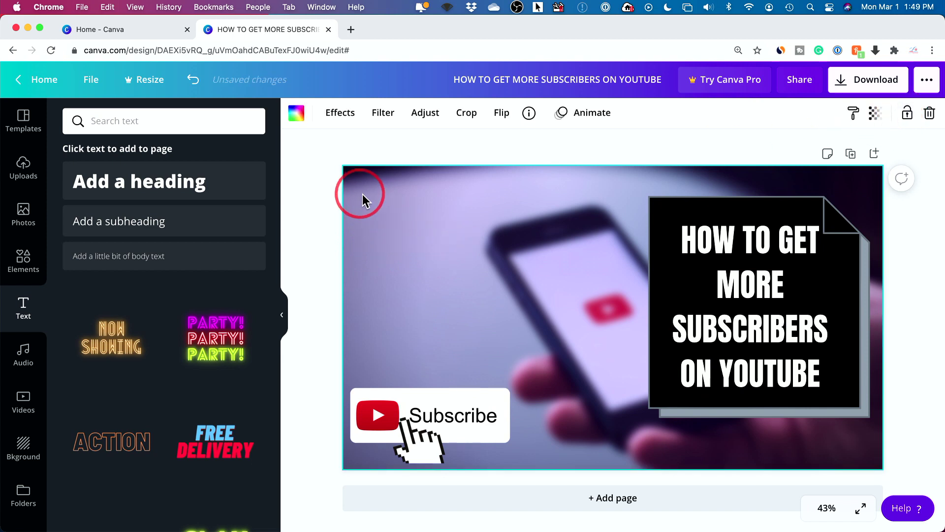
{"action": "right_click", "coordinate": [458, 231]}
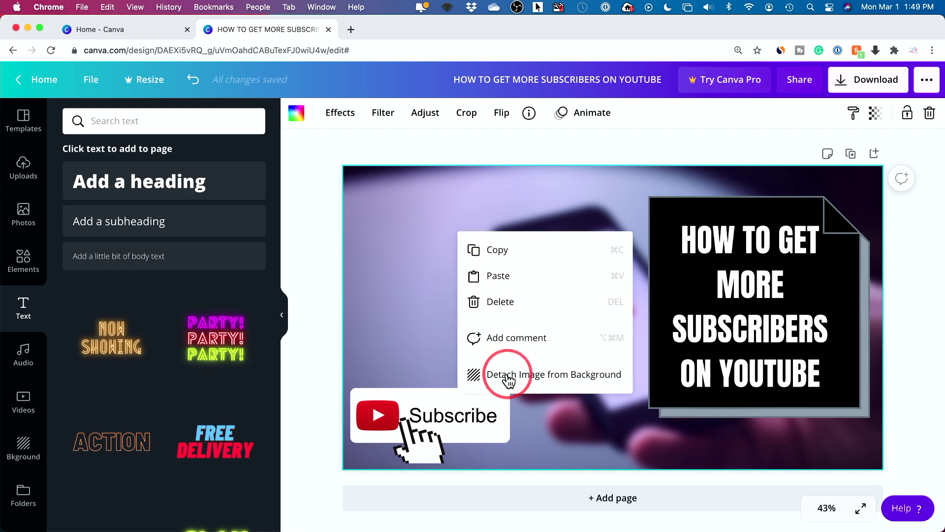
{"action": "left_click", "coordinate": [530, 376]}
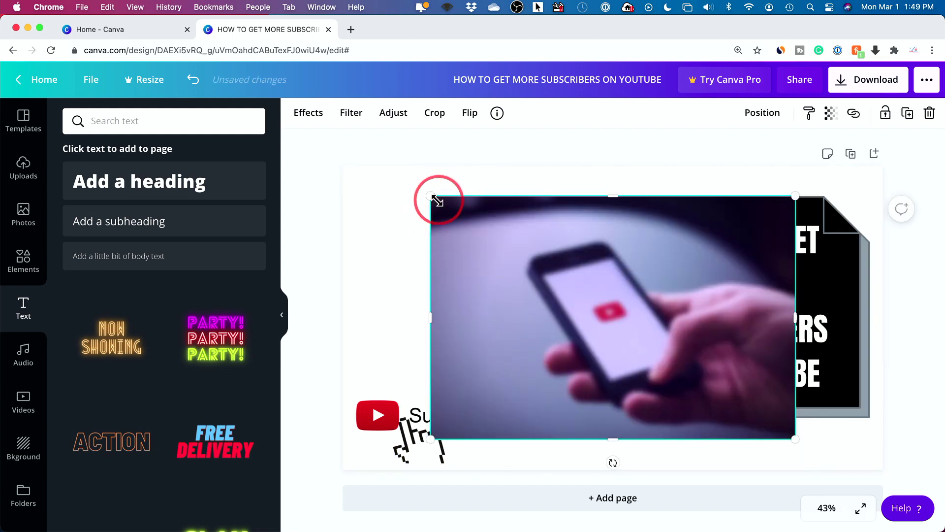
- Enlarge the photo to cover the whole page and send it behind all other elements
{"action": "left_click_drag", "start_coordinate": [434, 198], "coordinate": [234, 105]}
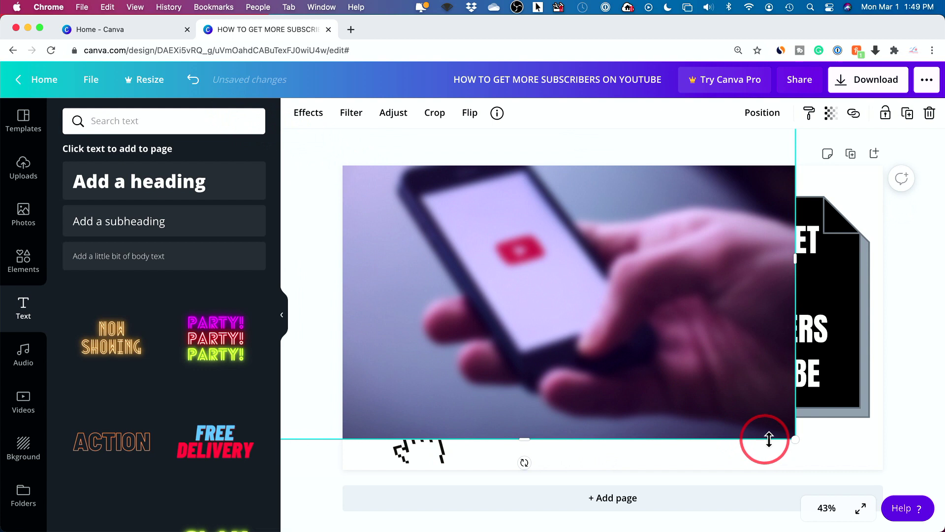
{"action": "left_click_drag", "start_coordinate": [843, 473], "coordinate": [934, 529]}
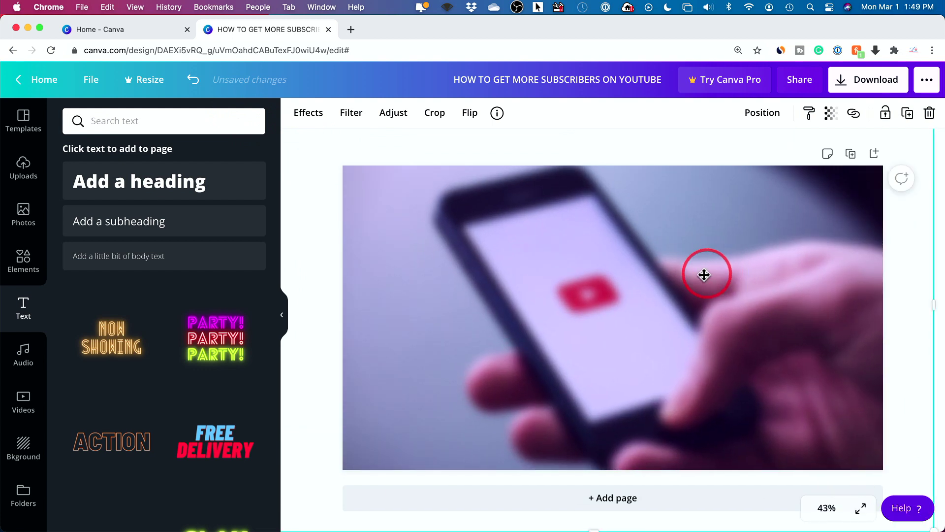
{"action": "left_click_drag", "start_coordinate": [704, 275], "coordinate": [663, 283]}
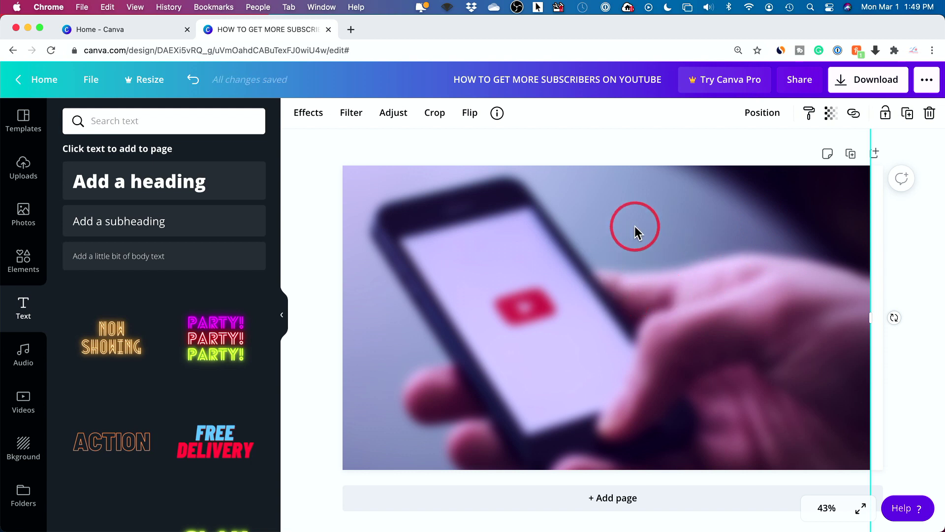
{"action": "left_click", "coordinate": [754, 117]}
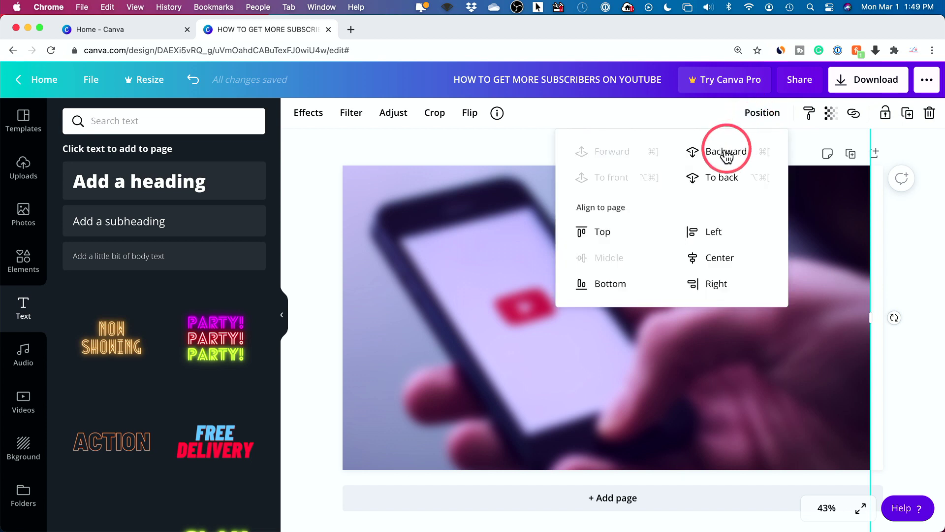
{"action": "left_click", "coordinate": [713, 181]}
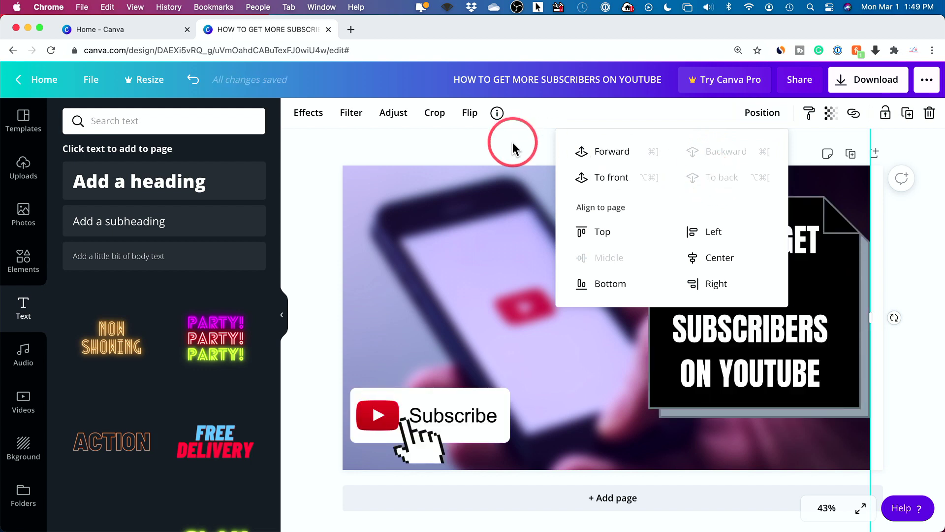
{"action": "left_click", "coordinate": [481, 150]}
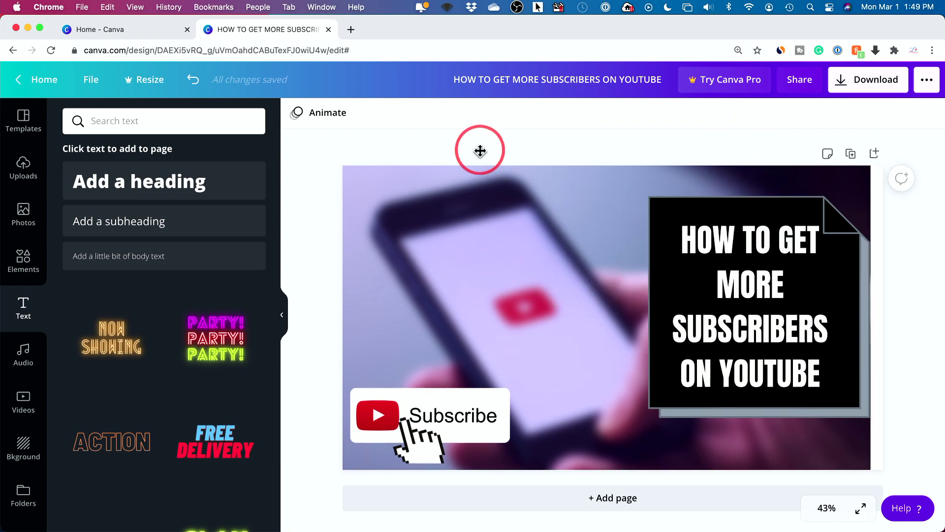
- Stretch the blurred photo's right side to line up with the page's right edge
{"action": "left_click", "coordinate": [554, 248]}
{"action": "left_click_drag", "start_coordinate": [868, 130], "coordinate": [908, 177]}
{"action": "left_click_drag", "start_coordinate": [907, 258], "coordinate": [888, 161]}
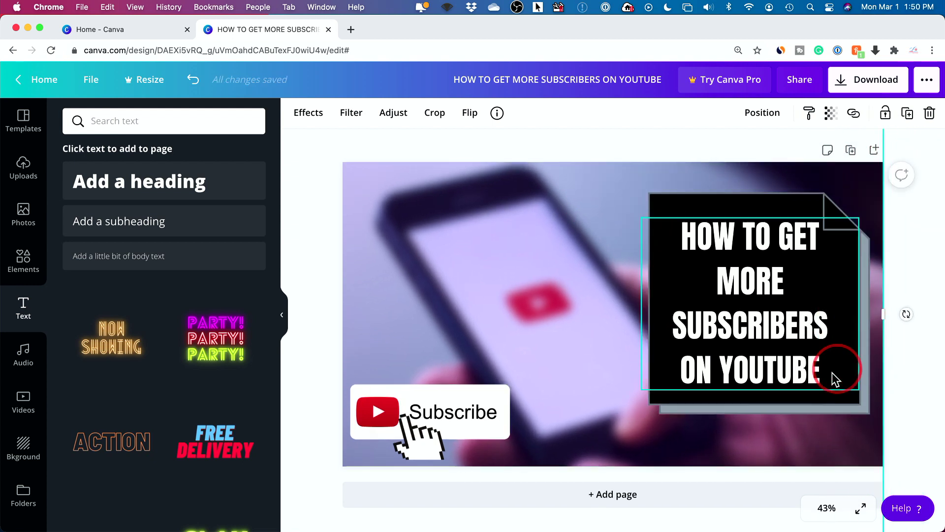
{"action": "left_click", "coordinate": [771, 206]}
- Fill the black card behind the heading with red from the photo's colours
{"action": "left_click", "coordinate": [796, 264]}
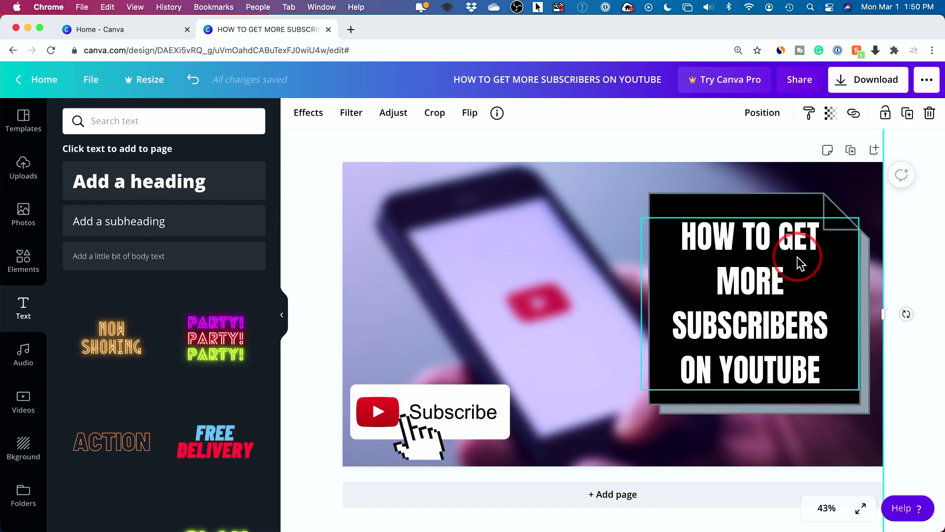
{"action": "left_click", "coordinate": [650, 207]}
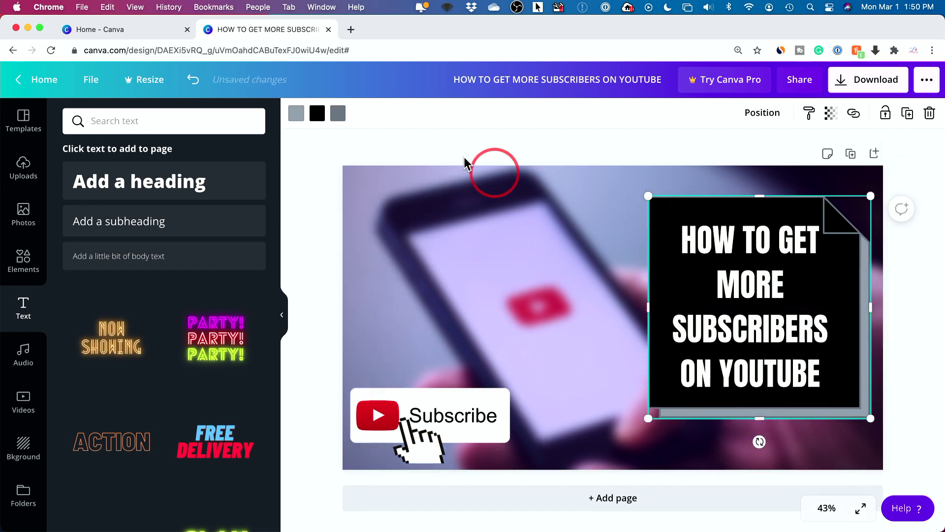
{"action": "left_click", "coordinate": [337, 112]}
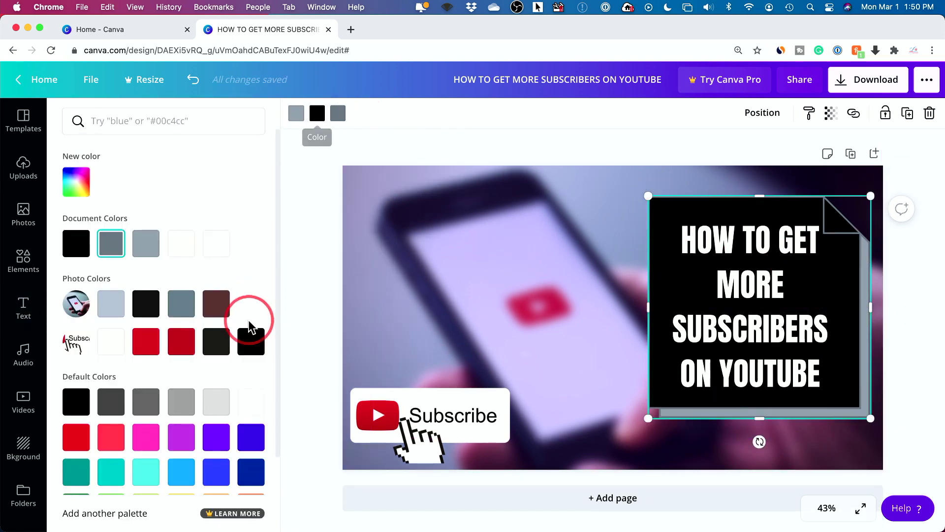
{"action": "scroll", "coordinate": [237, 335], "scroll_direction": "down", "scroll_amount": 2}
{"action": "left_click", "coordinate": [187, 404]}
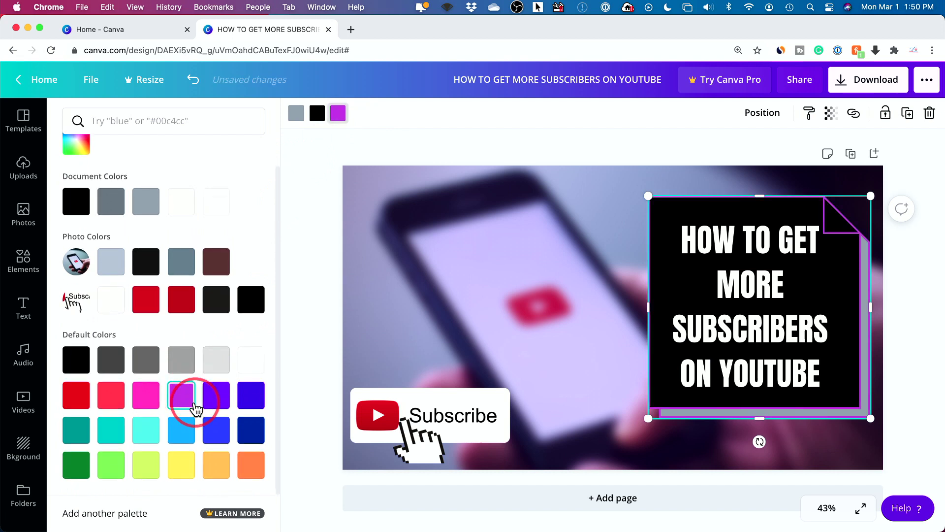
{"action": "left_click", "coordinate": [248, 439]}
{"action": "left_click", "coordinate": [78, 401]}
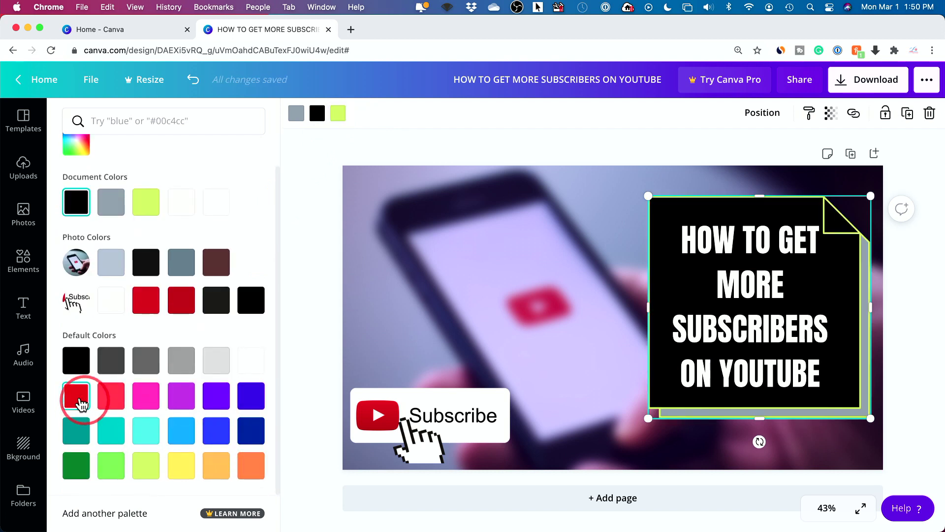
{"action": "left_click", "coordinate": [150, 308]}
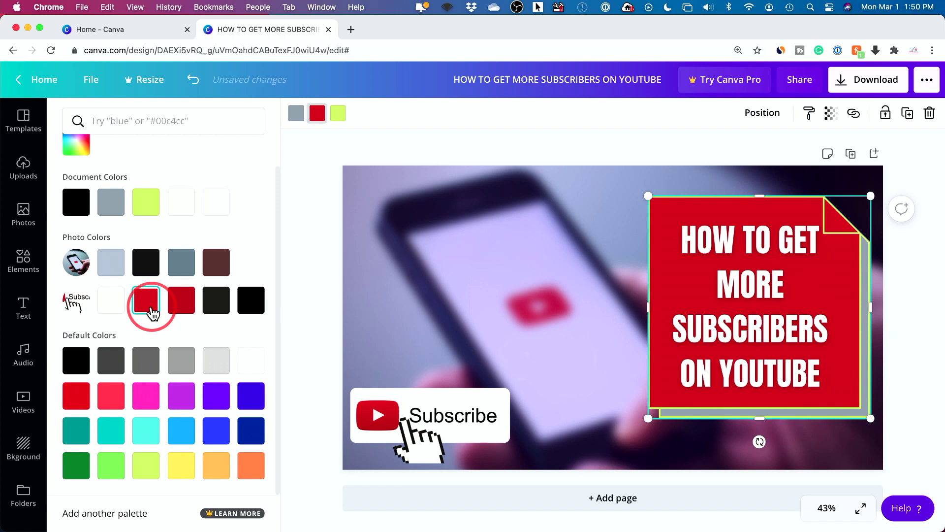
{"action": "left_click", "coordinate": [903, 280]}
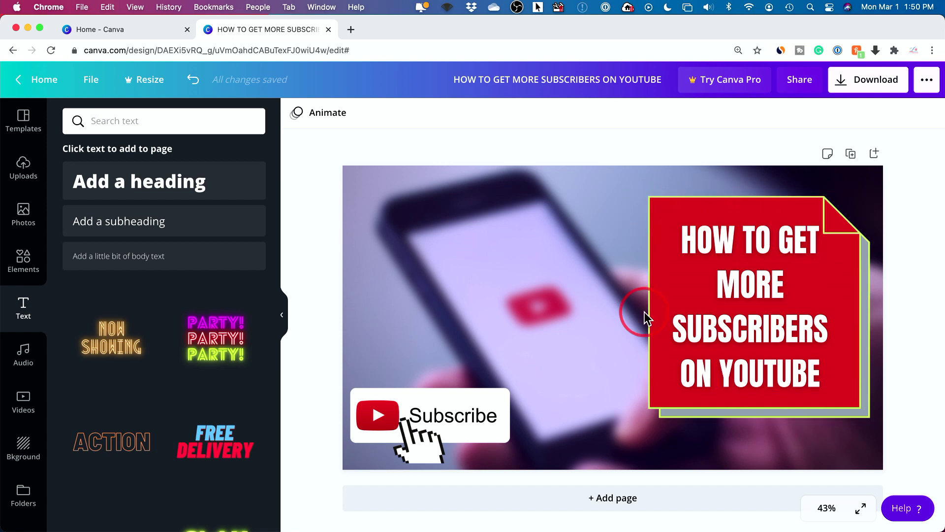
- Give the red title card a white outline
{"action": "left_click", "coordinate": [691, 238]}
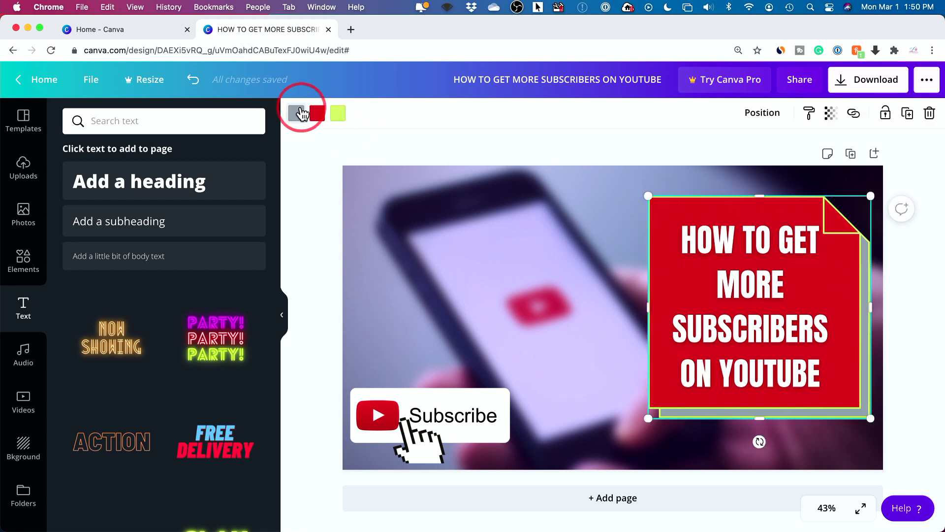
{"action": "left_click", "coordinate": [339, 115]}
{"action": "left_click", "coordinate": [117, 346]}
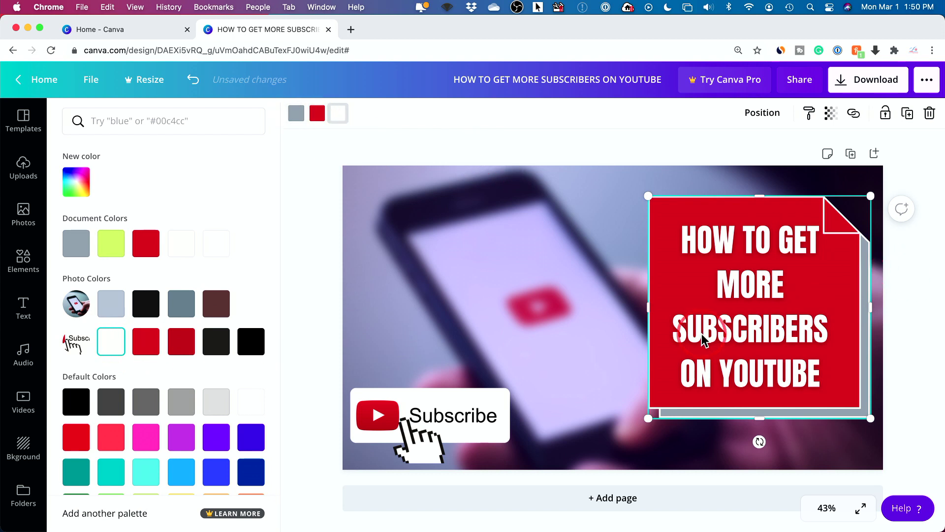
{"action": "key", "text": "t"}
{"action": "left_click", "coordinate": [934, 374]}
- Delete the red title card behind the heading
{"action": "left_click", "coordinate": [568, 441]}
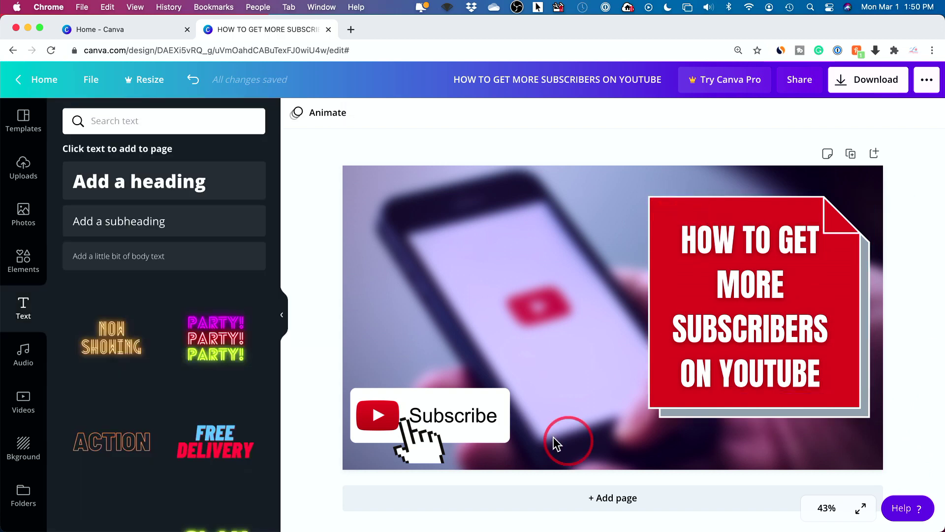
{"action": "left_click", "coordinate": [684, 208]}
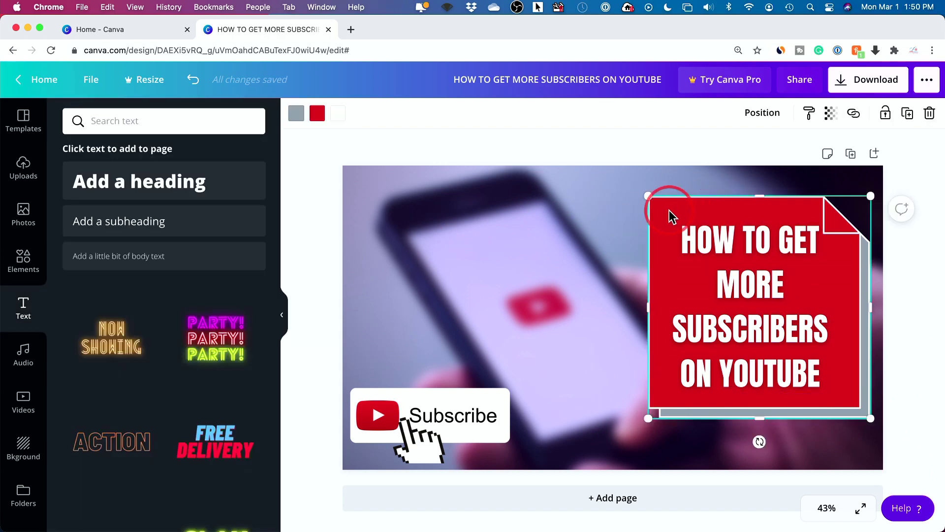
{"action": "left_click", "coordinate": [929, 115]}
- Enlarge the white heading to about size 103 and place it over the photo's right side
{"action": "left_click", "coordinate": [742, 233]}
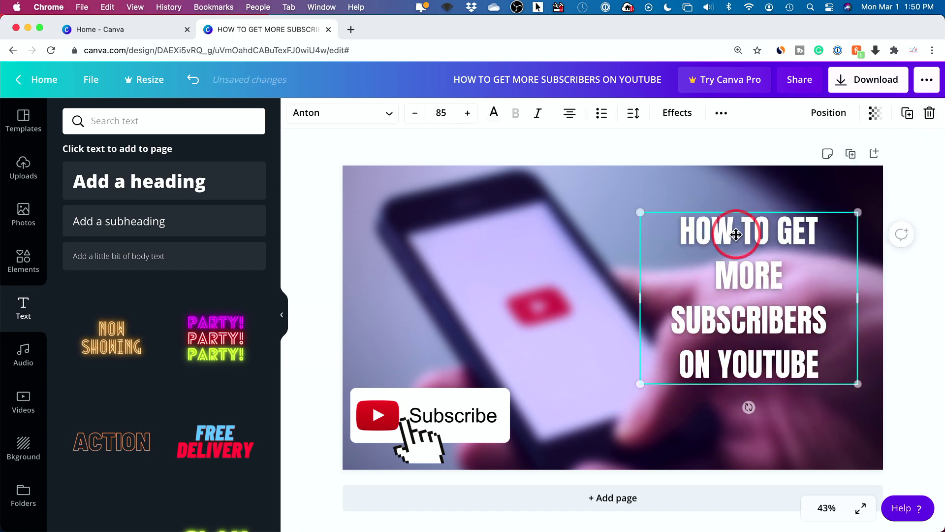
{"action": "left_click_drag", "start_coordinate": [736, 235], "coordinate": [736, 228]}
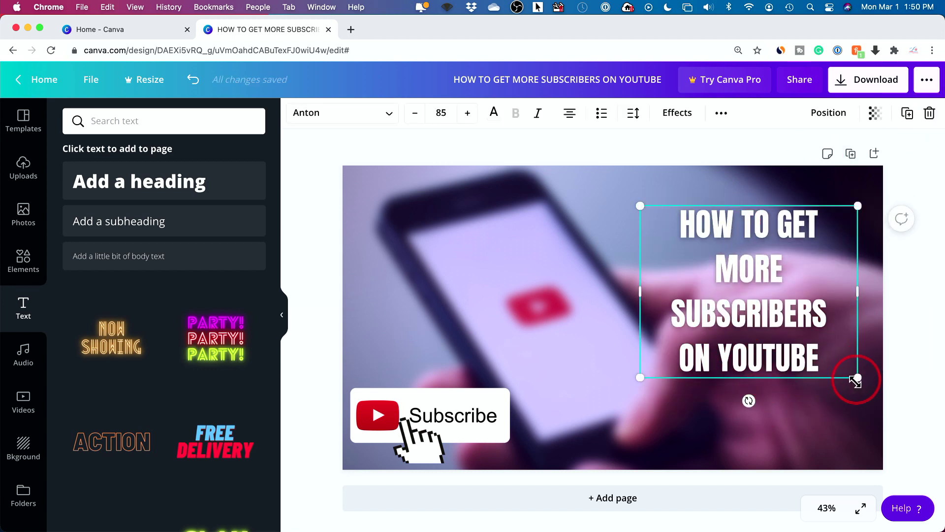
{"action": "left_click_drag", "start_coordinate": [857, 378], "coordinate": [888, 401]}
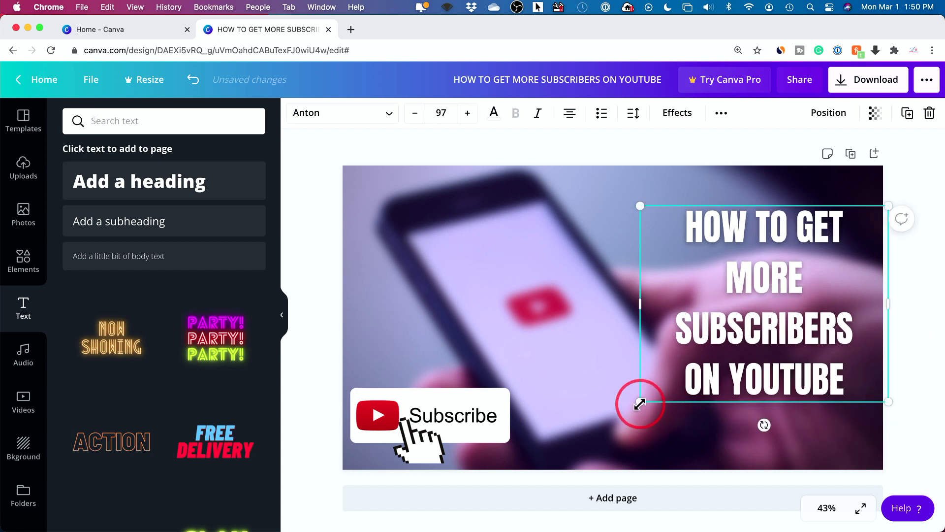
{"action": "left_click_drag", "start_coordinate": [640, 401], "coordinate": [626, 412]}
{"action": "left_click_drag", "start_coordinate": [704, 334], "coordinate": [686, 319]}
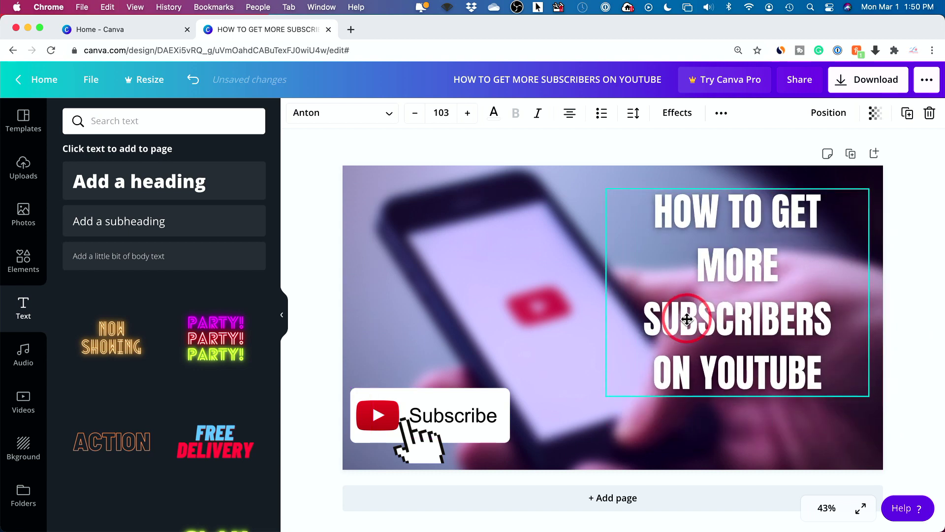
{"action": "left_click", "coordinate": [311, 229]}
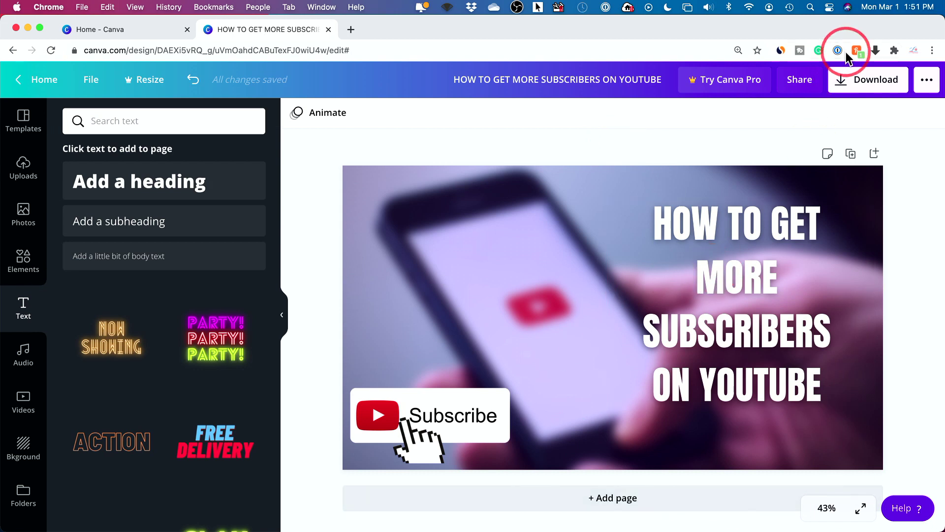
- Download the 1920 × 1080 thumbnail with PNG as the file type
{"action": "left_click", "coordinate": [861, 89]}
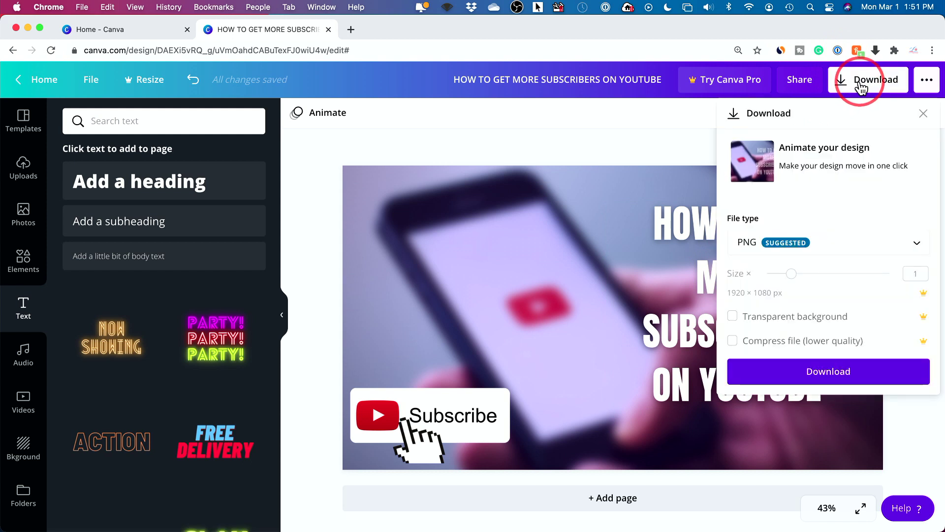
{"action": "left_click", "coordinate": [785, 253]}
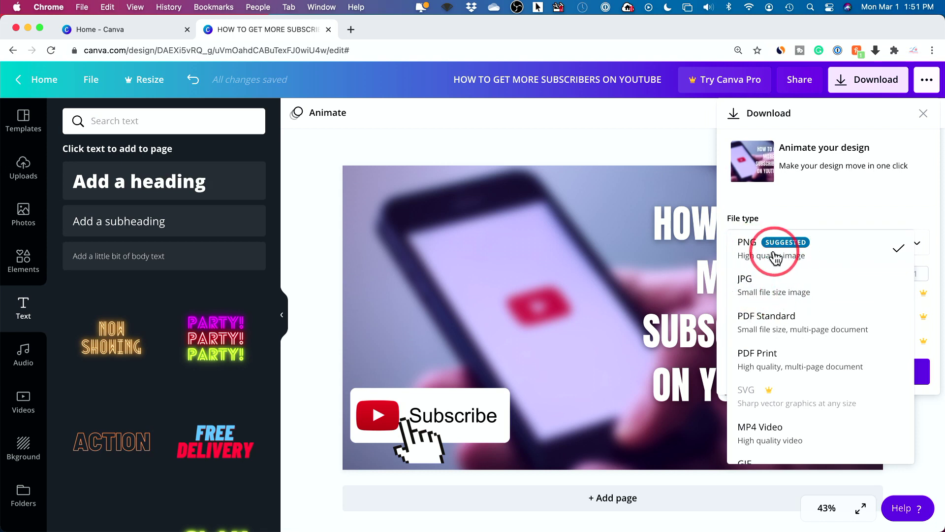
{"action": "left_click", "coordinate": [839, 255]}
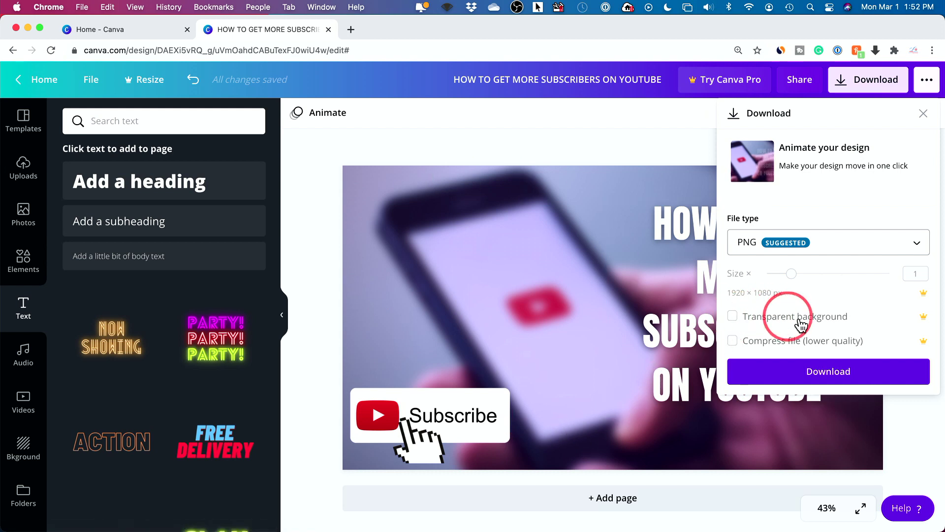
{"action": "left_click", "coordinate": [821, 369]}
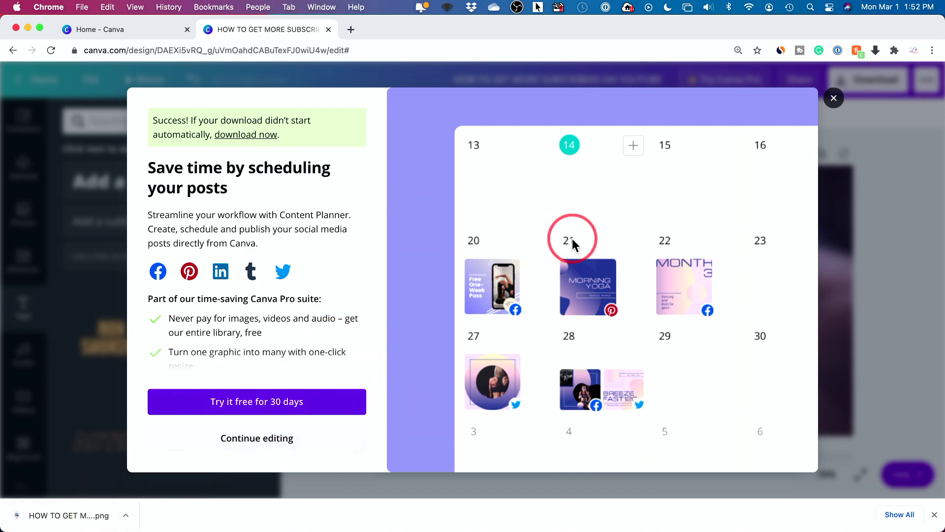
- Let the PNG download finish, scroll through the Content Planner promotion, then dismiss it
{"action": "scroll", "coordinate": [255, 326], "scroll_direction": "down", "scroll_amount": 3}
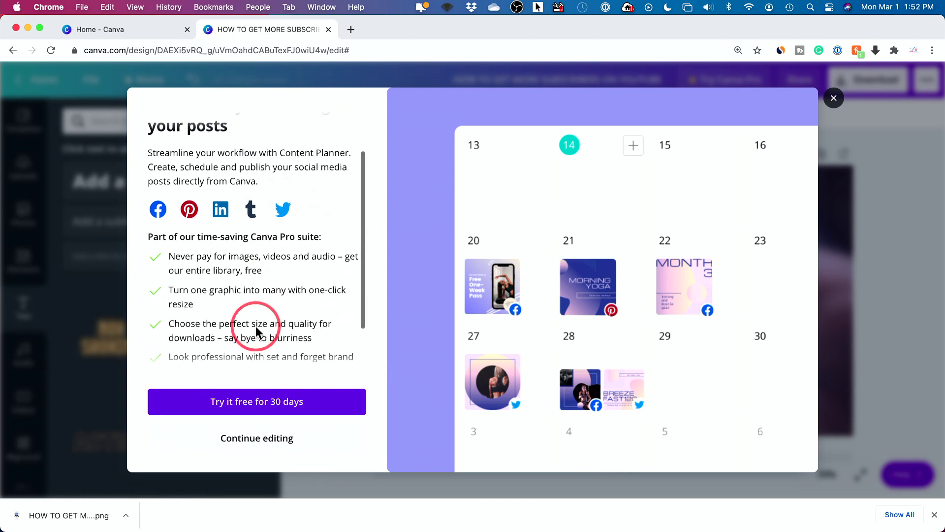
{"action": "scroll", "coordinate": [290, 258], "scroll_direction": "down", "scroll_amount": 2}
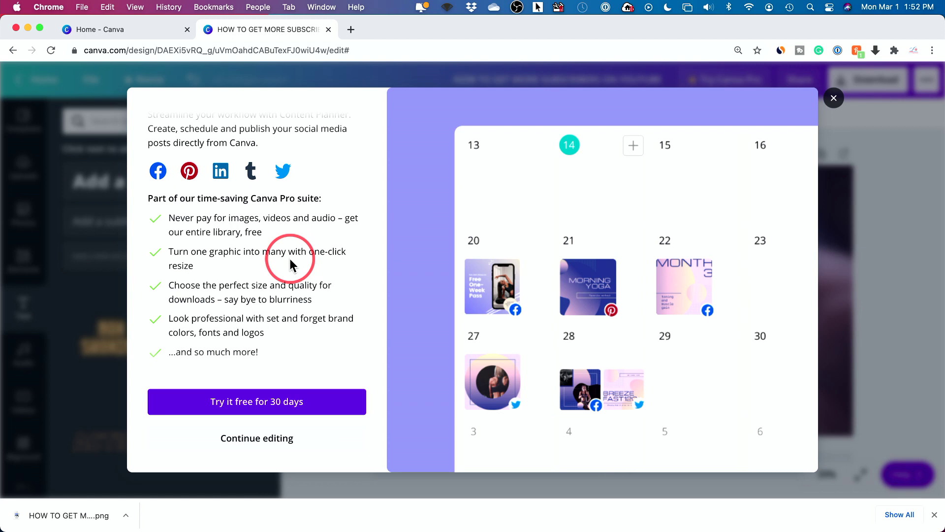
{"action": "scroll", "coordinate": [225, 300], "scroll_direction": "down", "scroll_amount": 1}
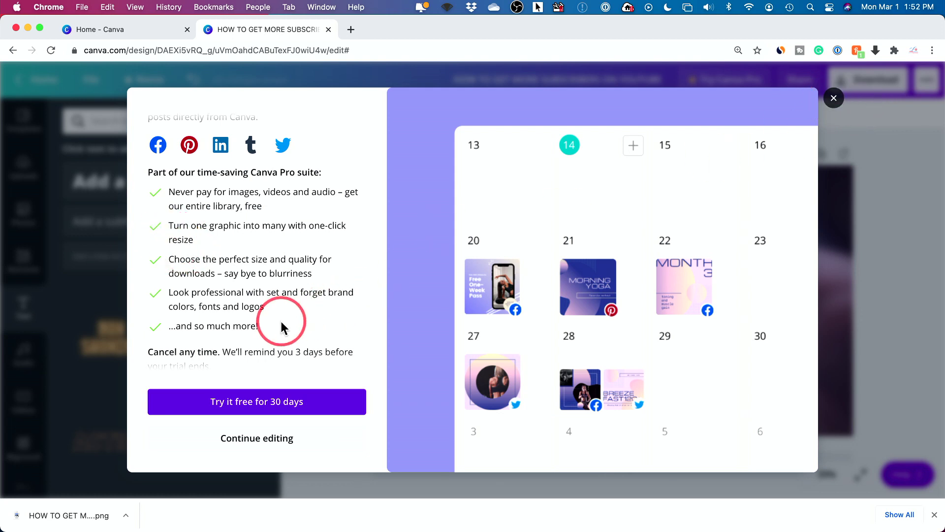
{"action": "left_click", "coordinate": [834, 98]}
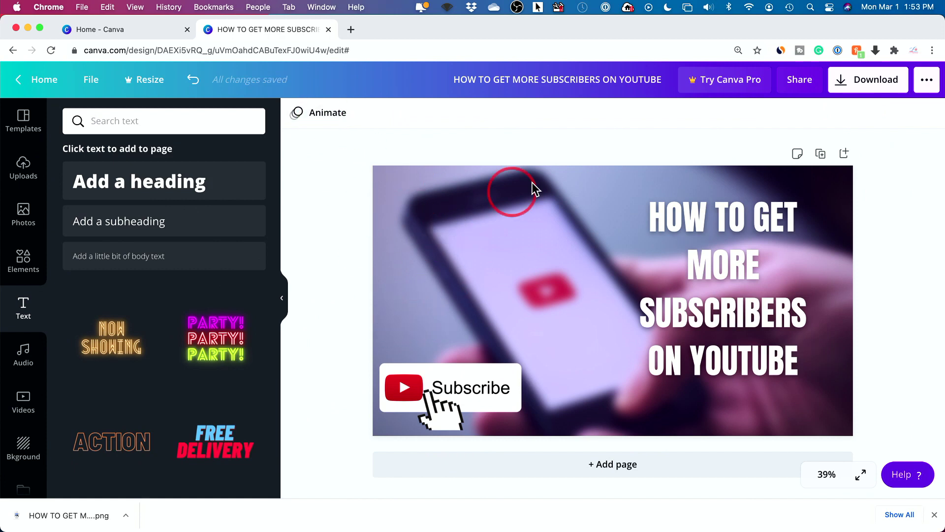
- Leave the finished thumbnail design for the Canva Home page
{"action": "left_click", "coordinate": [34, 83]}
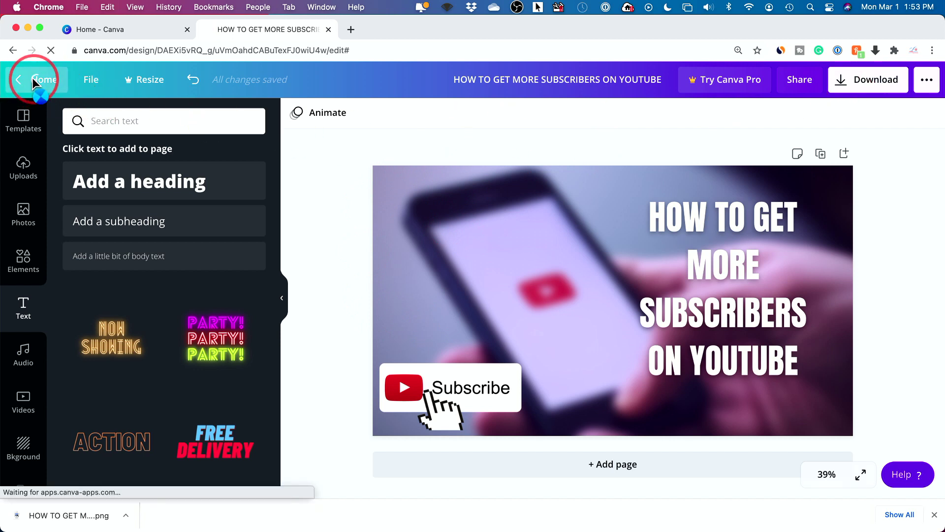